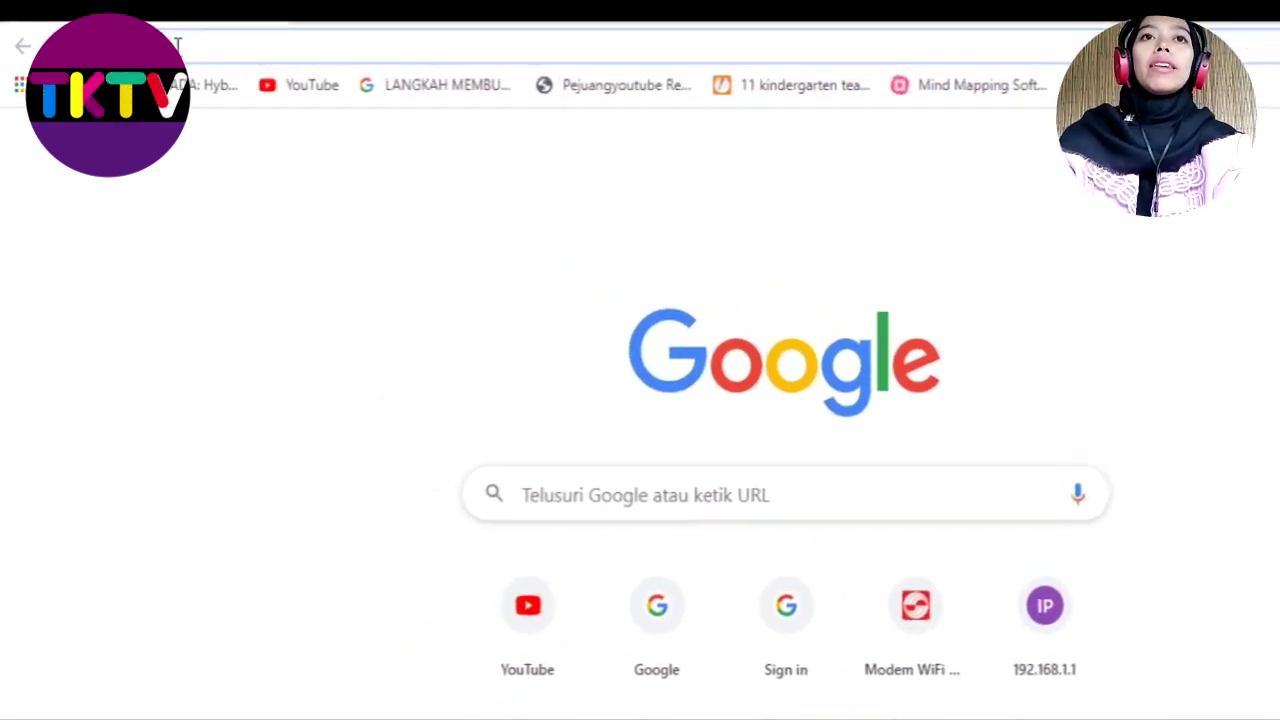
Search the web for canva login and open the Canva log-in result.
text(ca)
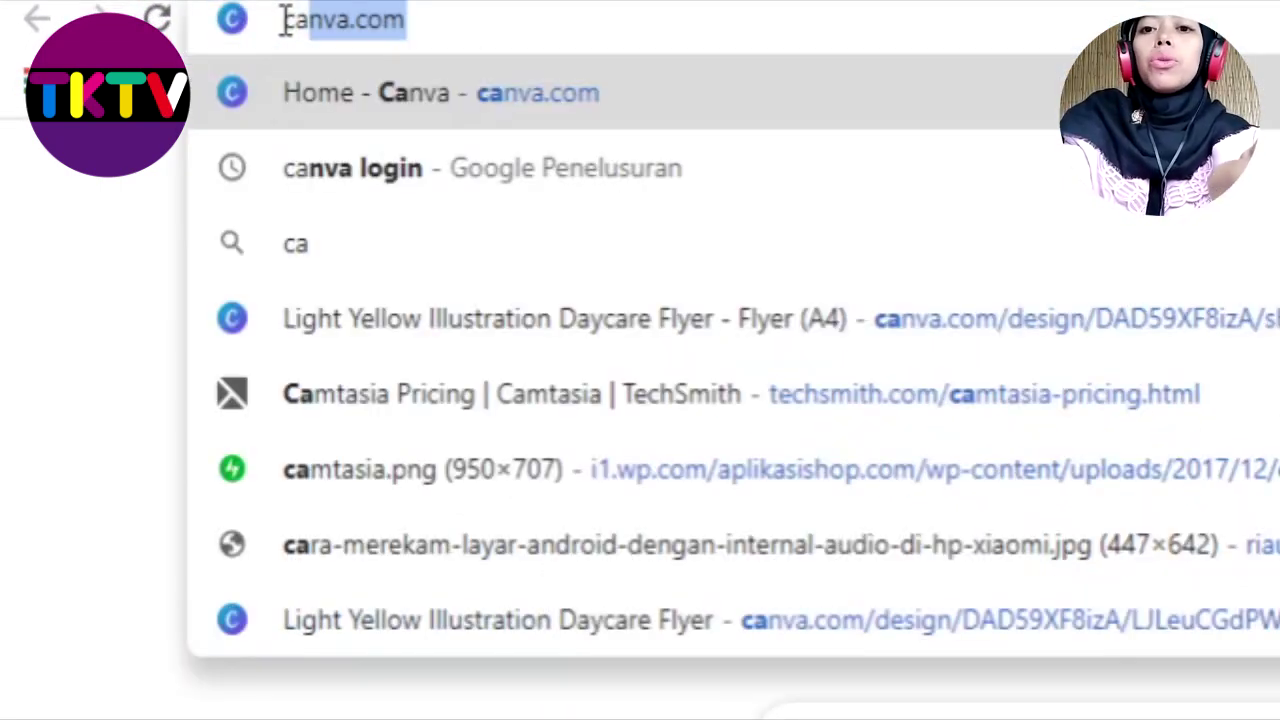
text(nva)
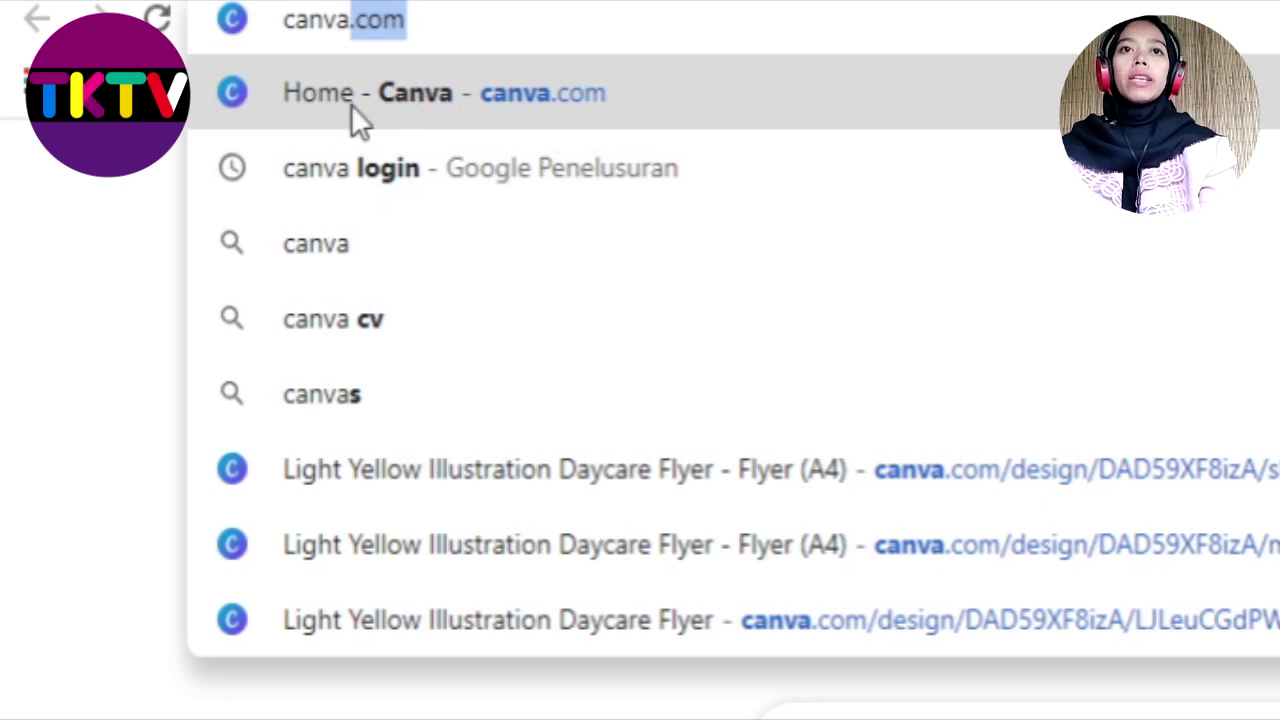
click(392, 172)
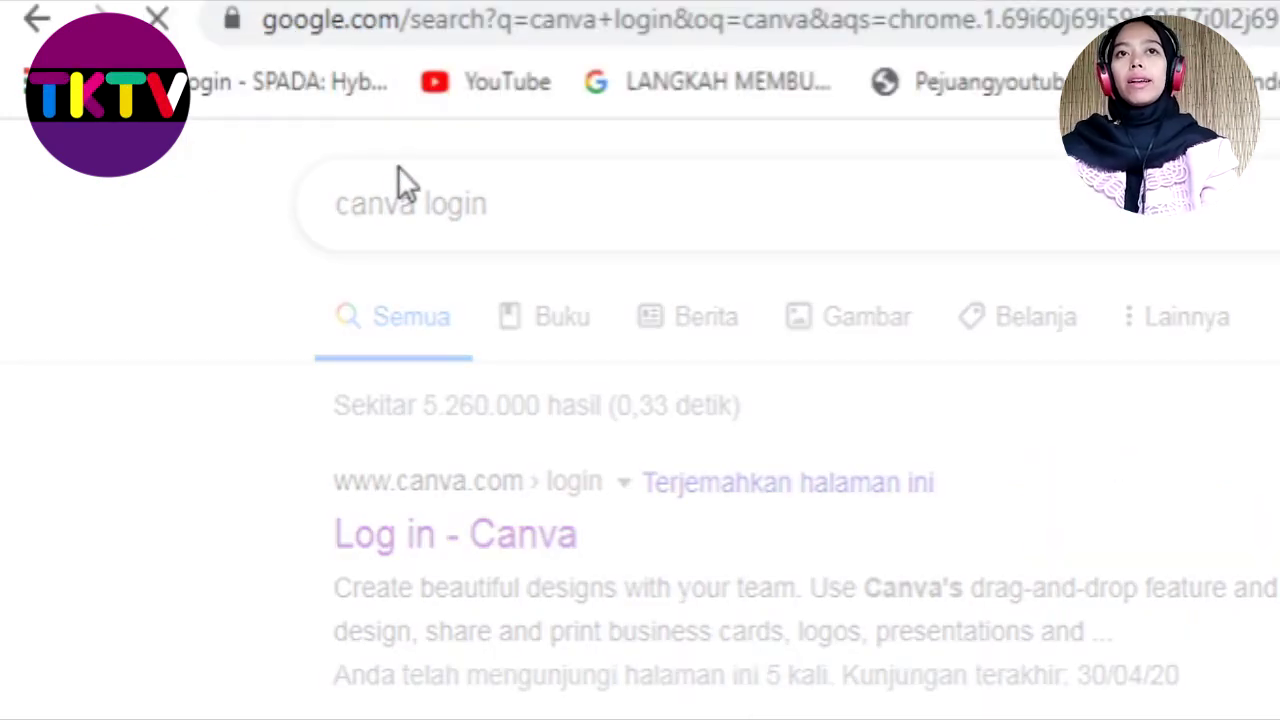
click(390, 548)
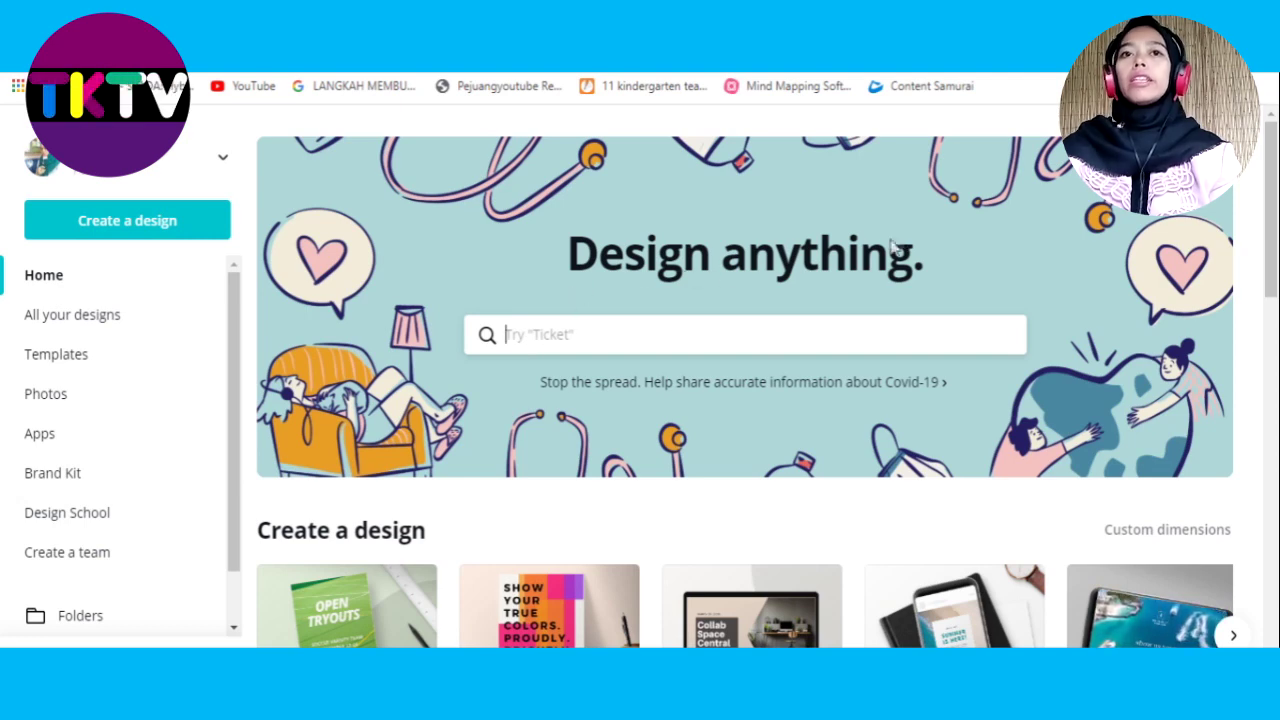
Search the Canva designs for flyer.
click(644, 345)
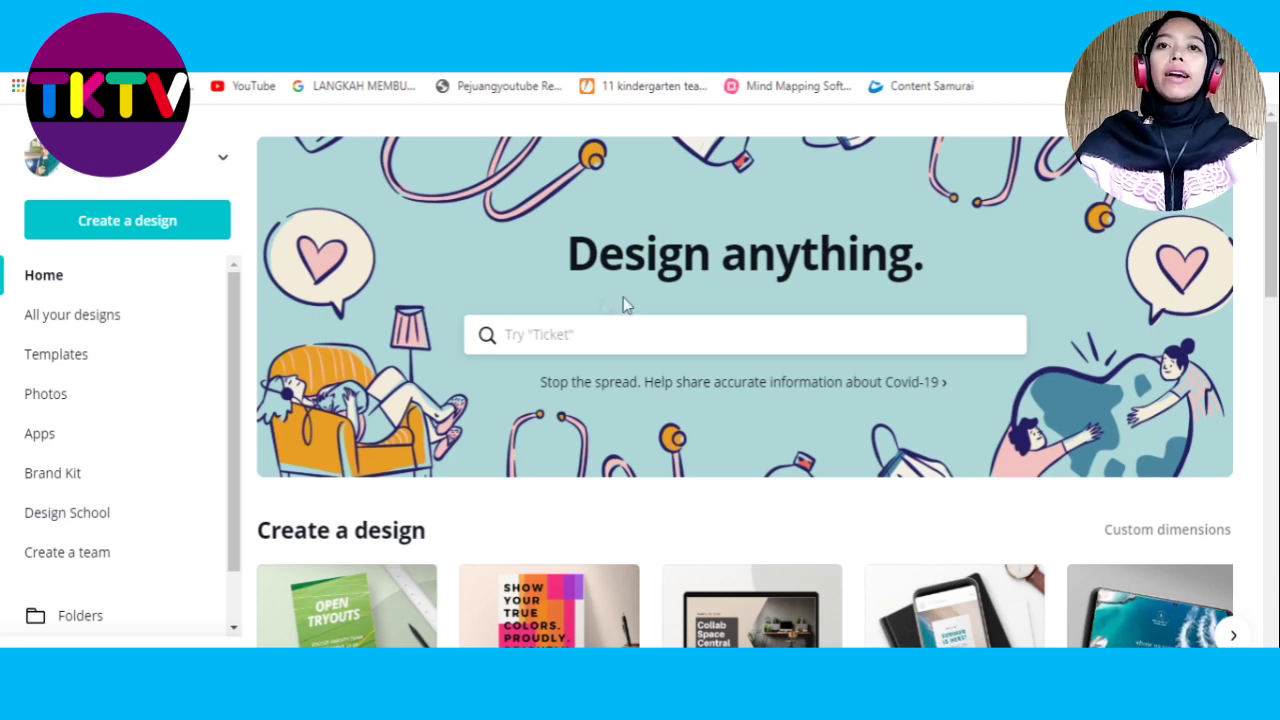
click(512, 334)
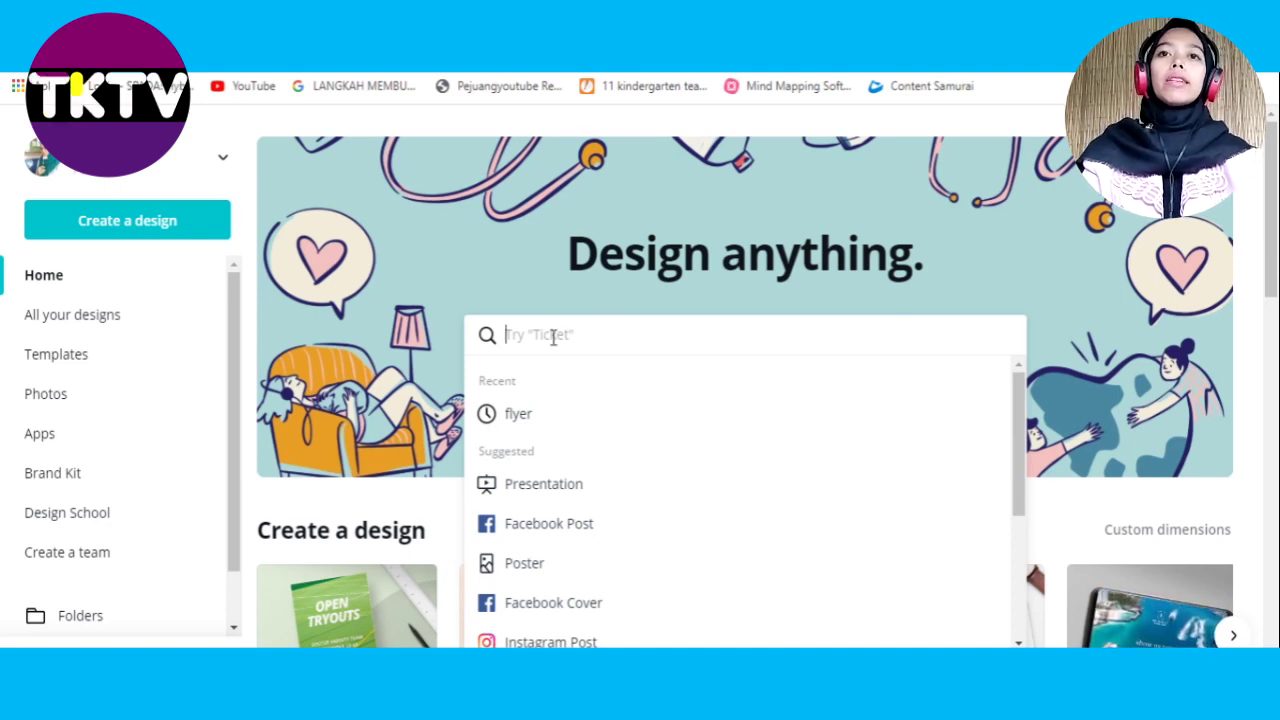
text(flayer)
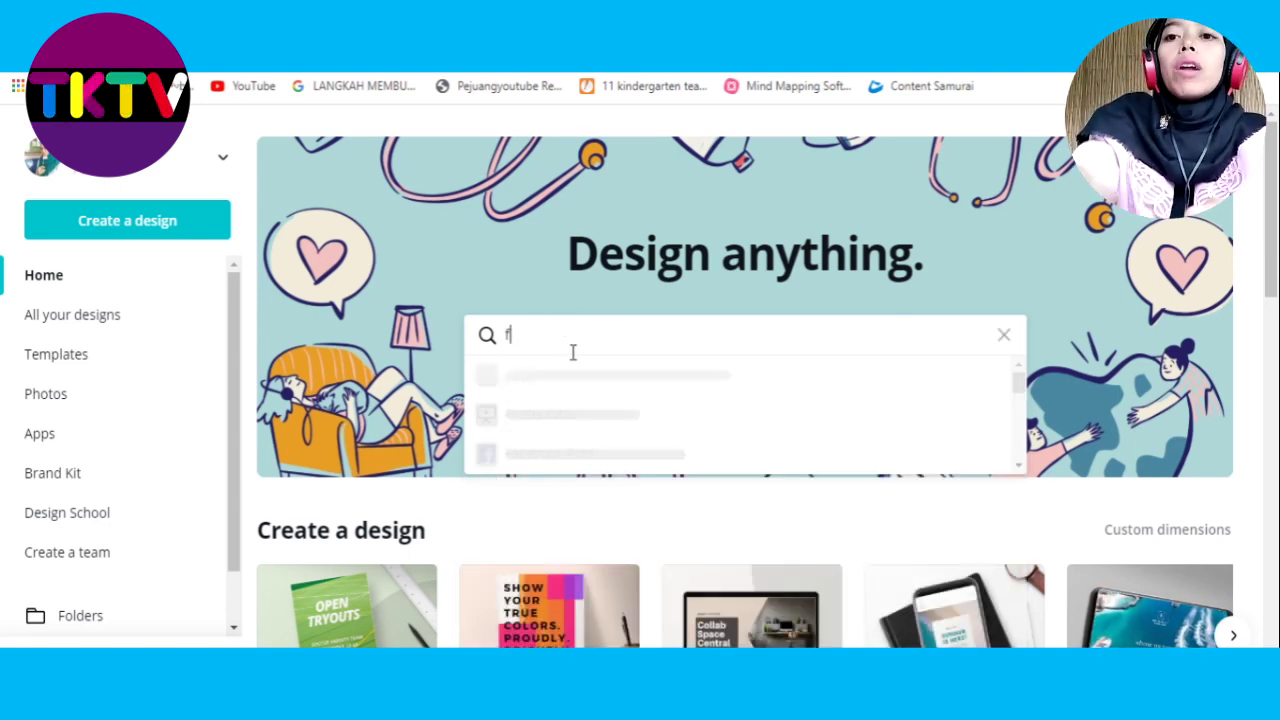
key(Return)
key(BackSpace)
key(BackSpace)
key(BackSpace)
key(BackSpace)
text(yer)
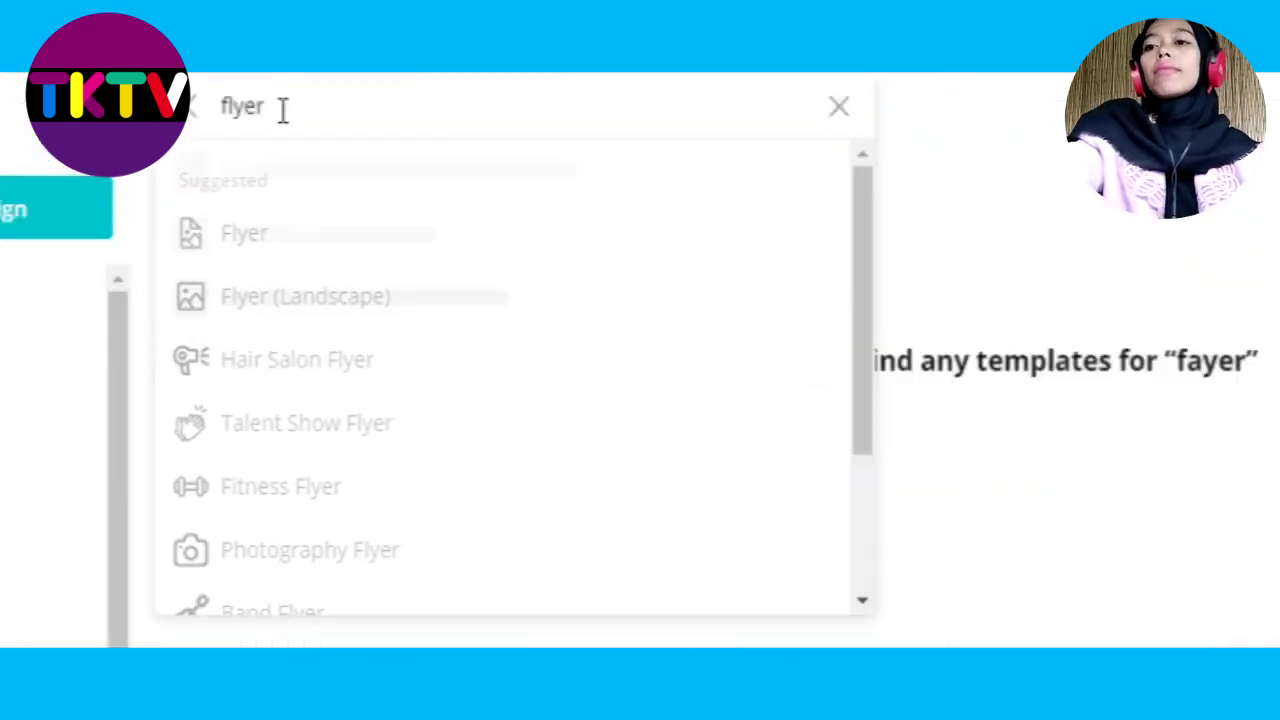
key(Return)
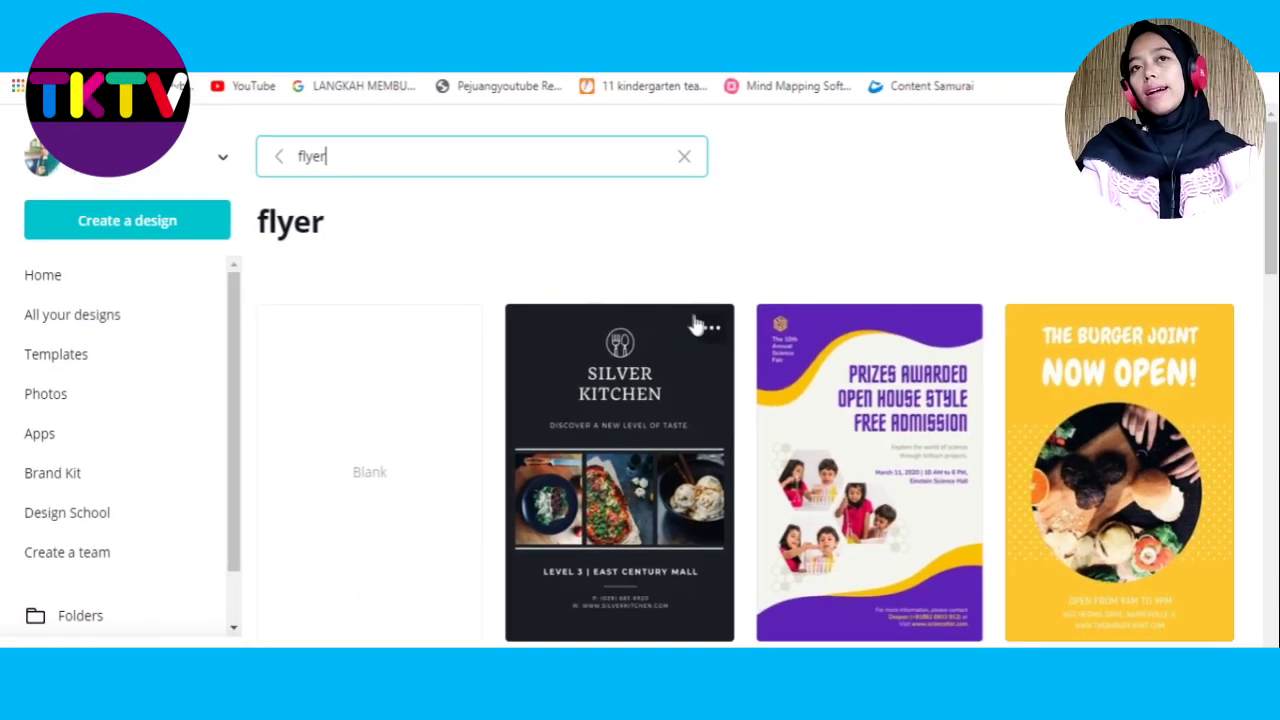
Look through the flyer templates for a suitable design.
scroll(655, 340, down, 3)
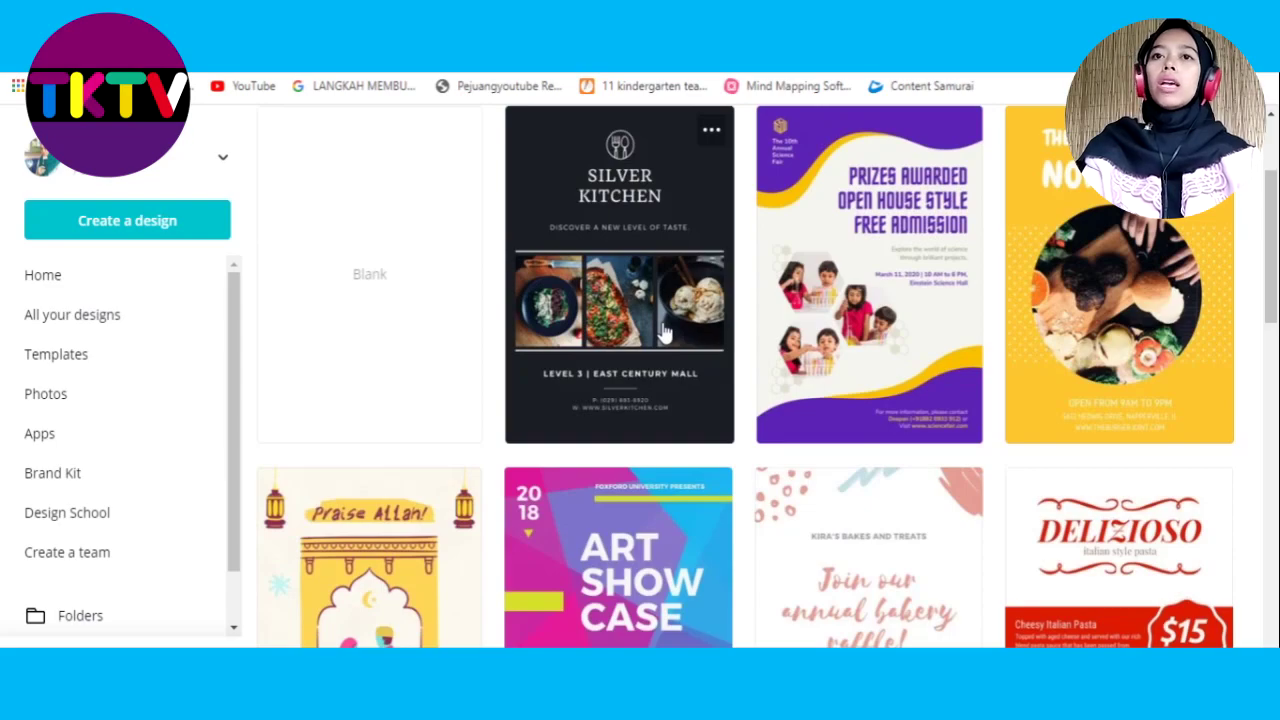
scroll(660, 333, down, 3)
scroll(655, 333, down, 6)
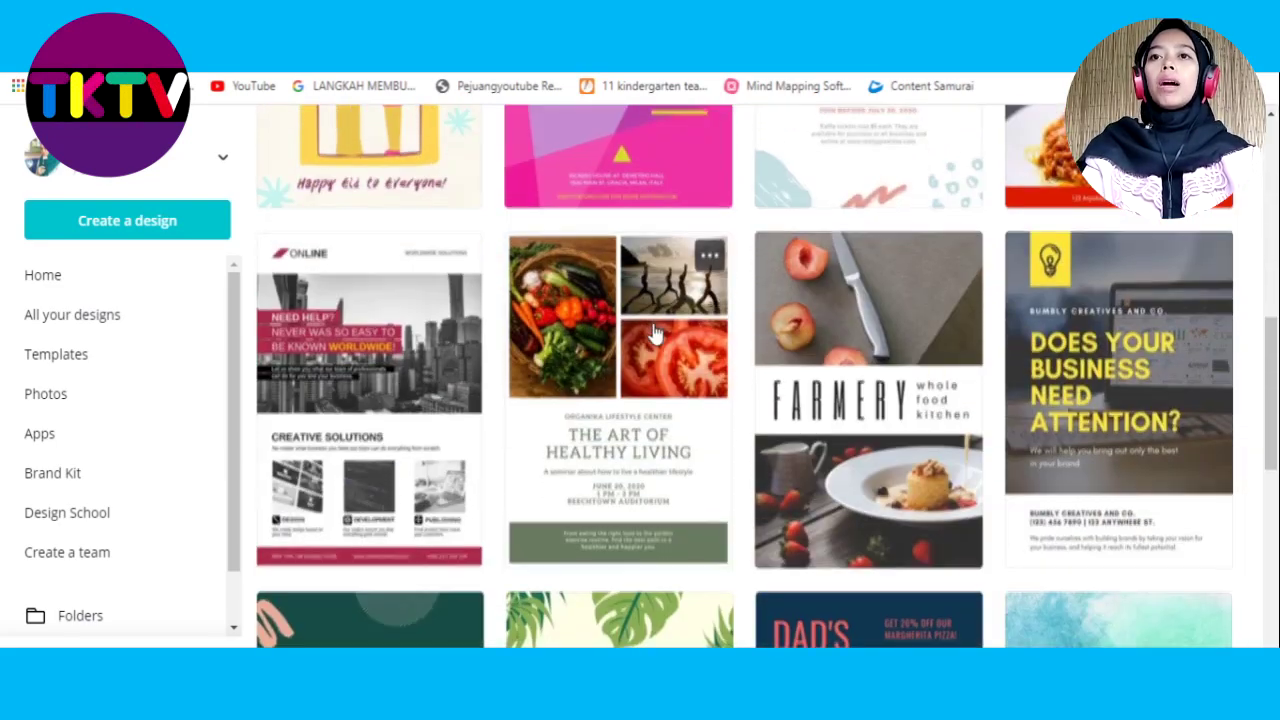
scroll(655, 333, down, 7)
scroll(655, 333, down, 3)
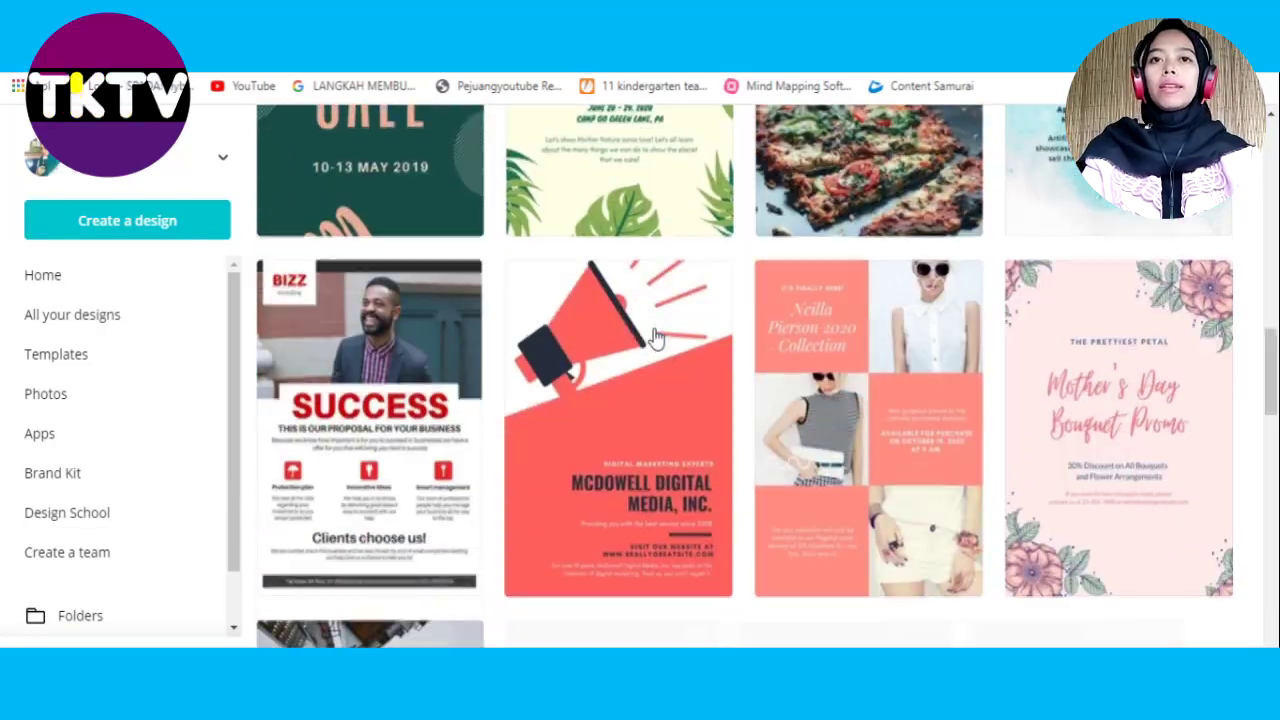
scroll(655, 336, down, 7)
scroll(655, 338, down, 10)
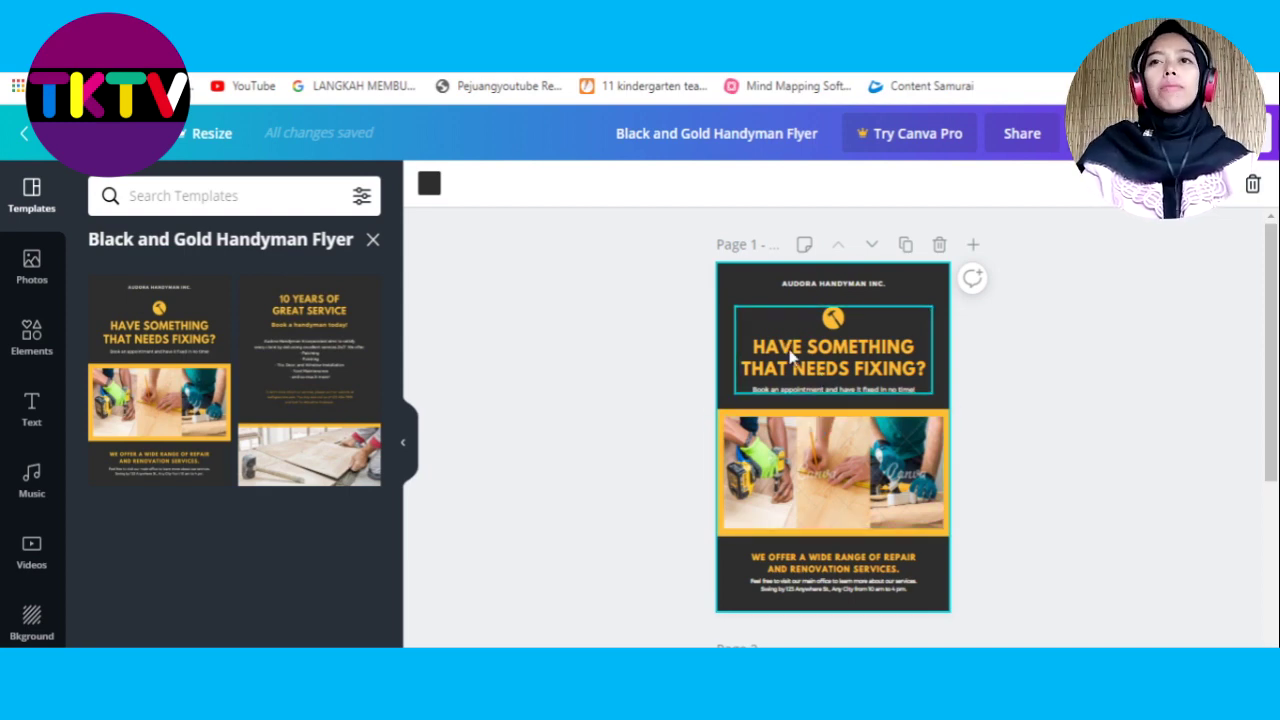
Delete the company name and the grouped icon, headline and tagline from the upper area of page 1.
click(801, 290)
mouse_move(813, 290)
mouse_down()
mouse_move(901, 287)
mouse_move(823, 281)
mouse_up()
key(Delete)
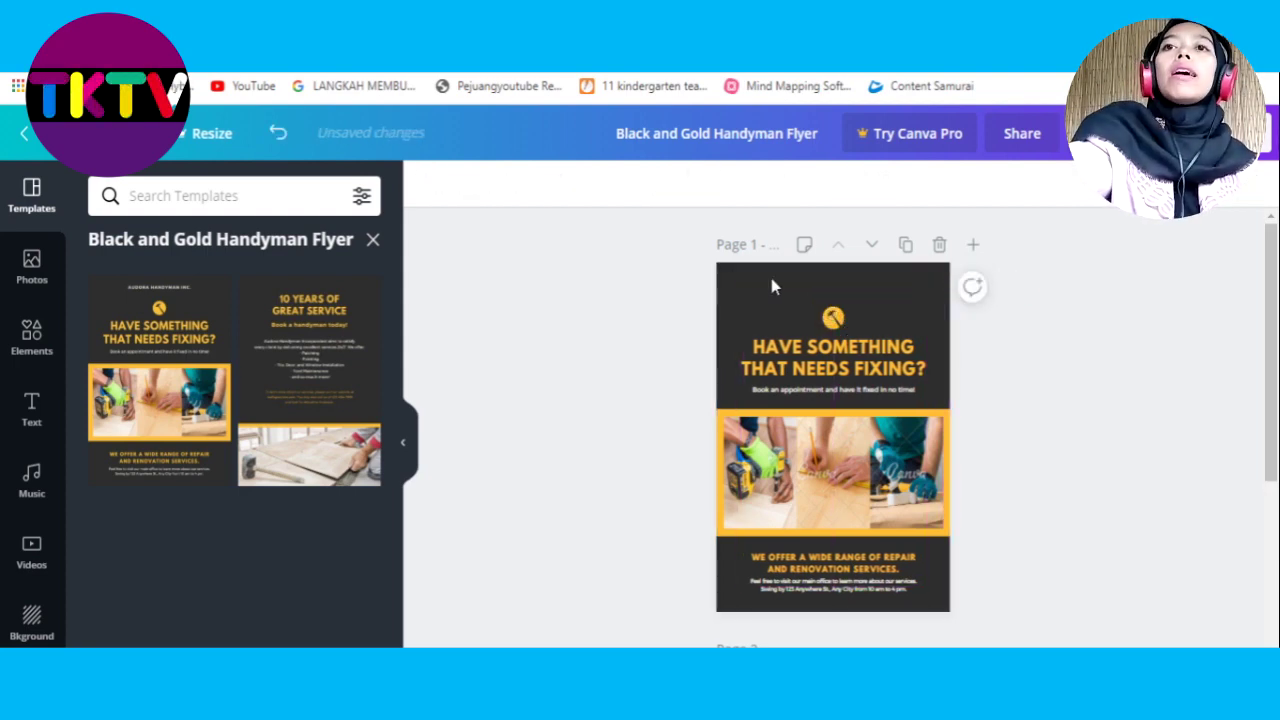
click(810, 317)
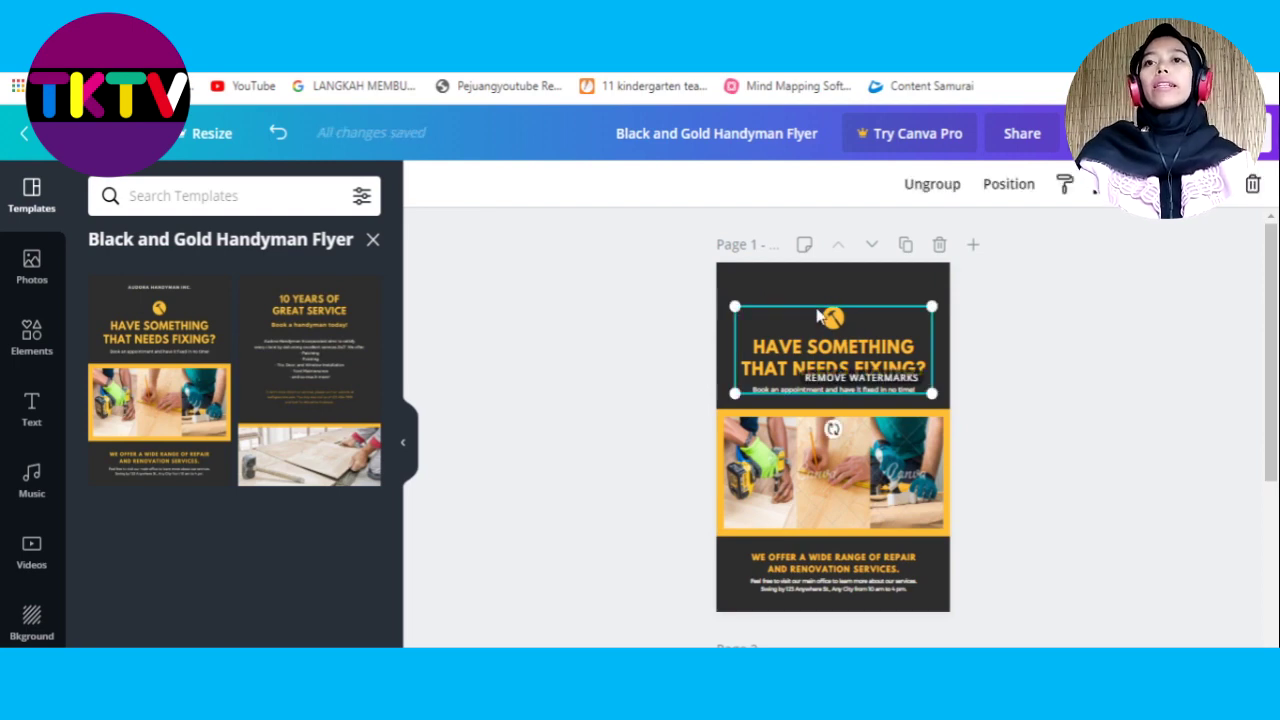
key(Delete)
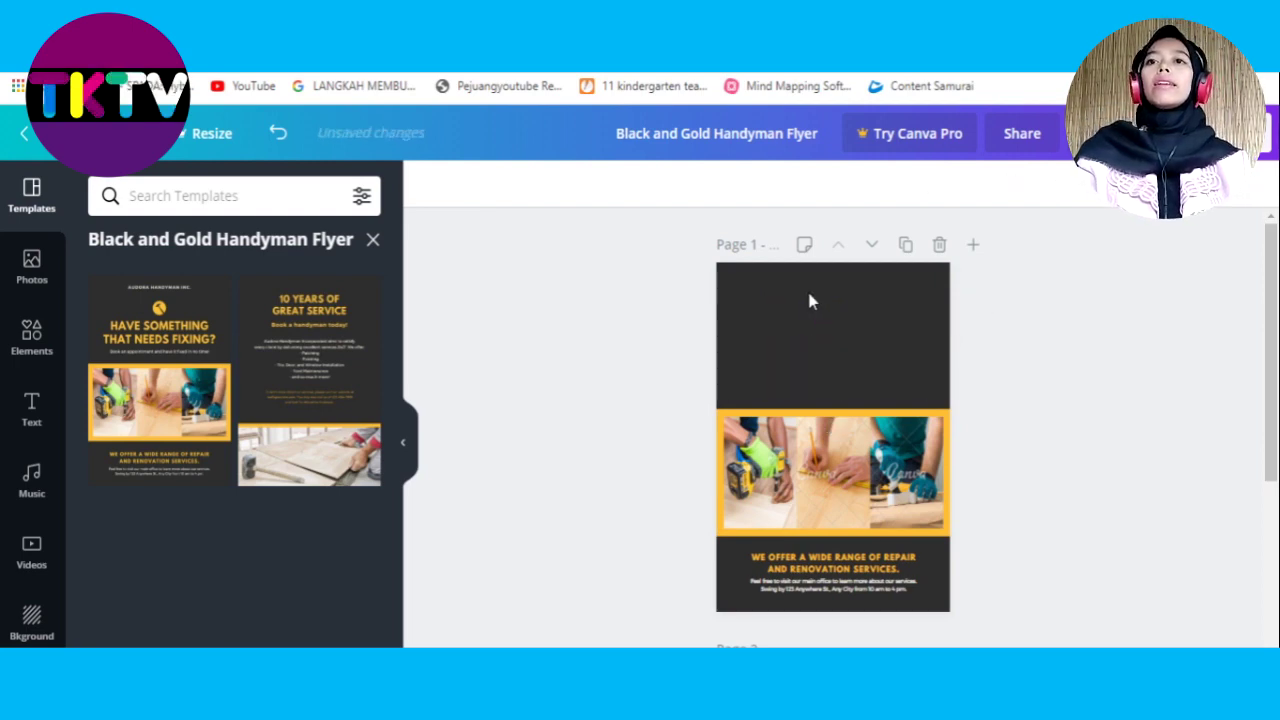
Delete the three handyman photos from the yellow-bordered photo grid on page 1, leaving its frames empty.
scroll(807, 288, down, 2)
click(853, 258)
key(Delete)
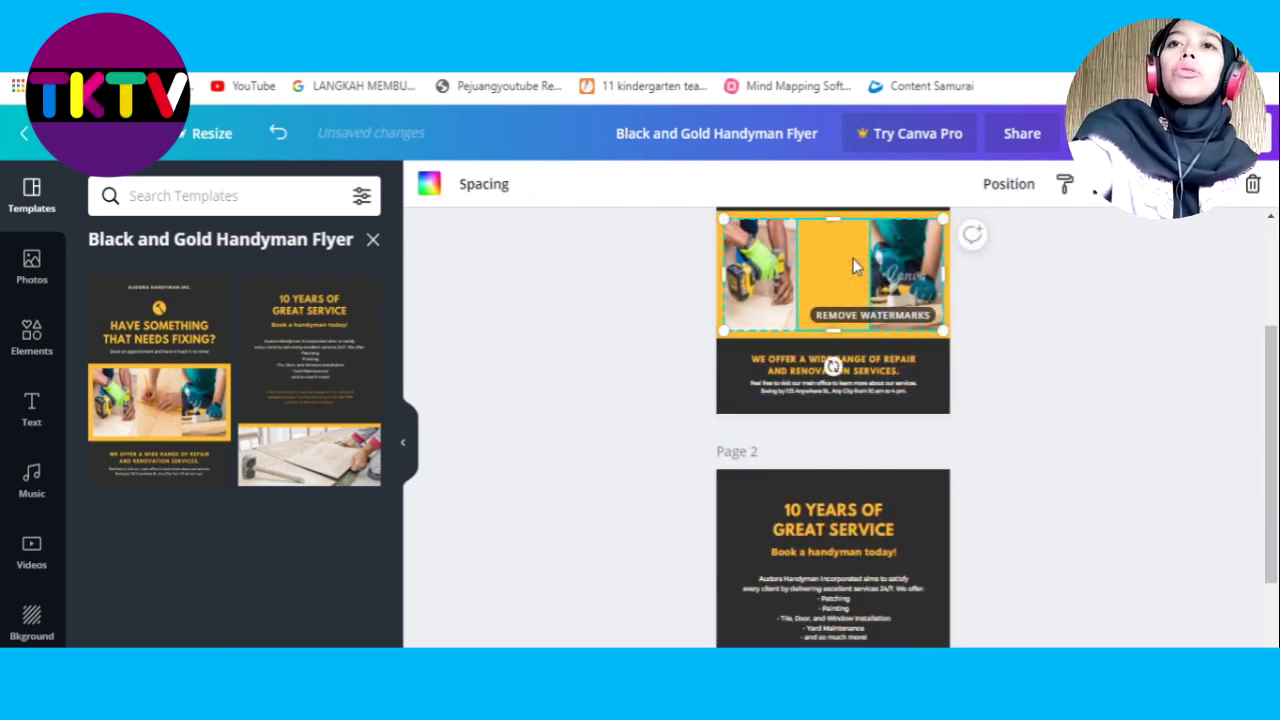
click(762, 300)
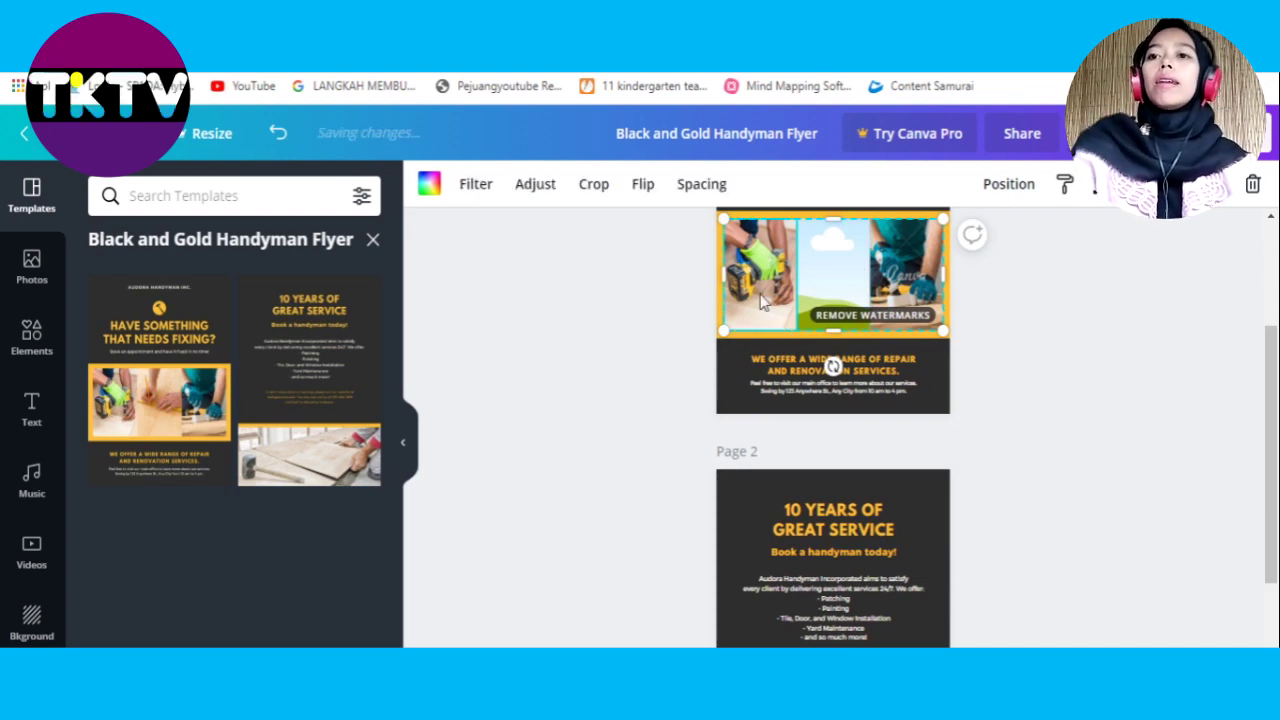
key(Delete)
click(903, 290)
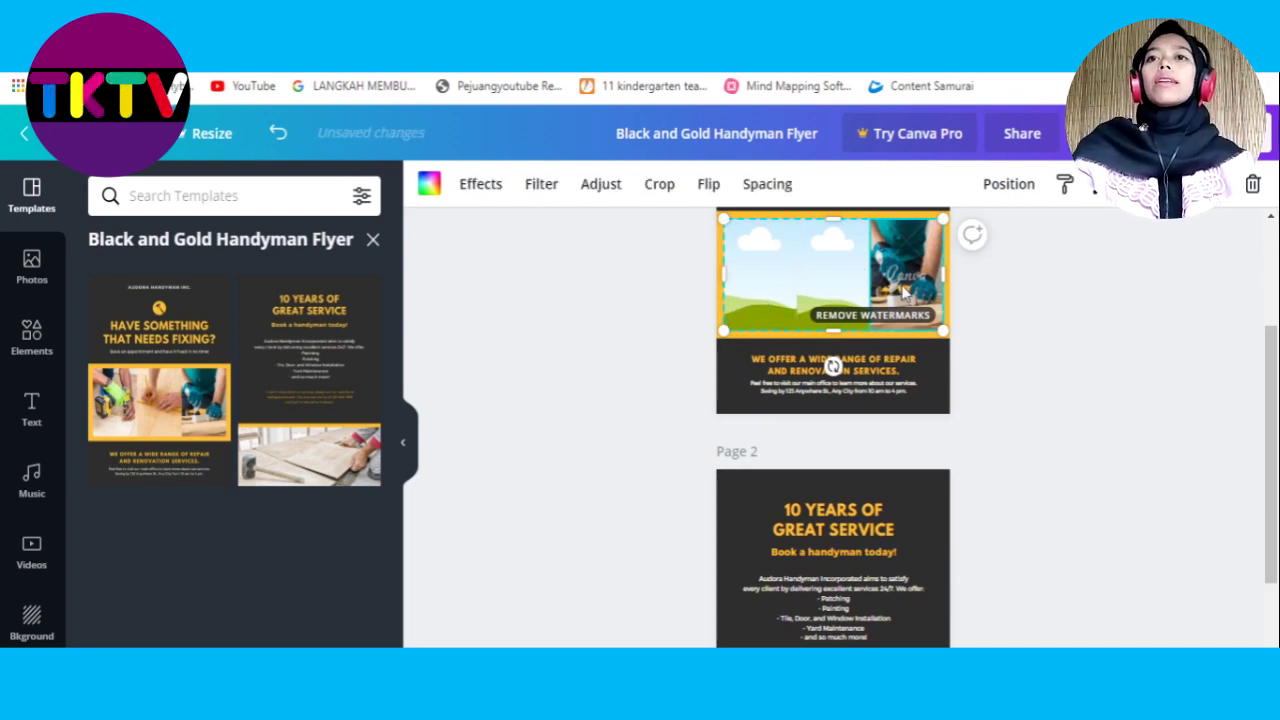
key(Delete)
Delete the white body text below the photo grid on page 1 and clear the orange repair-services headline.
click(878, 388)
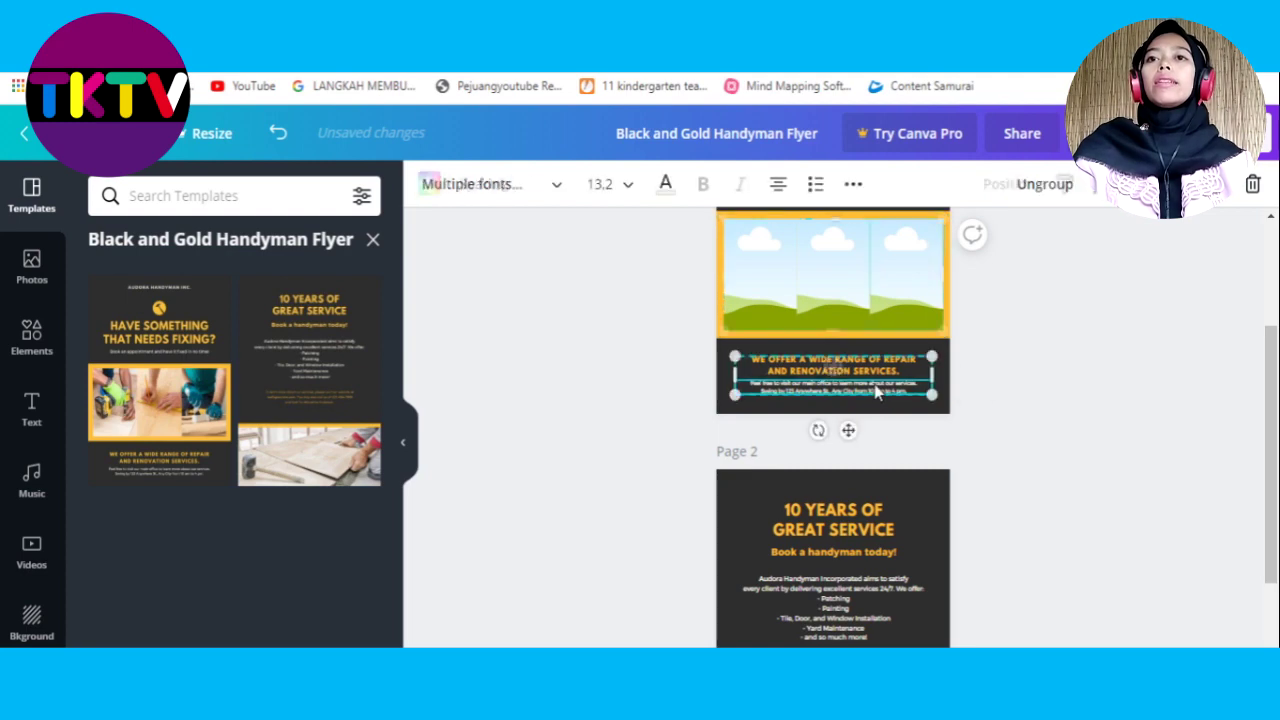
key(Delete)
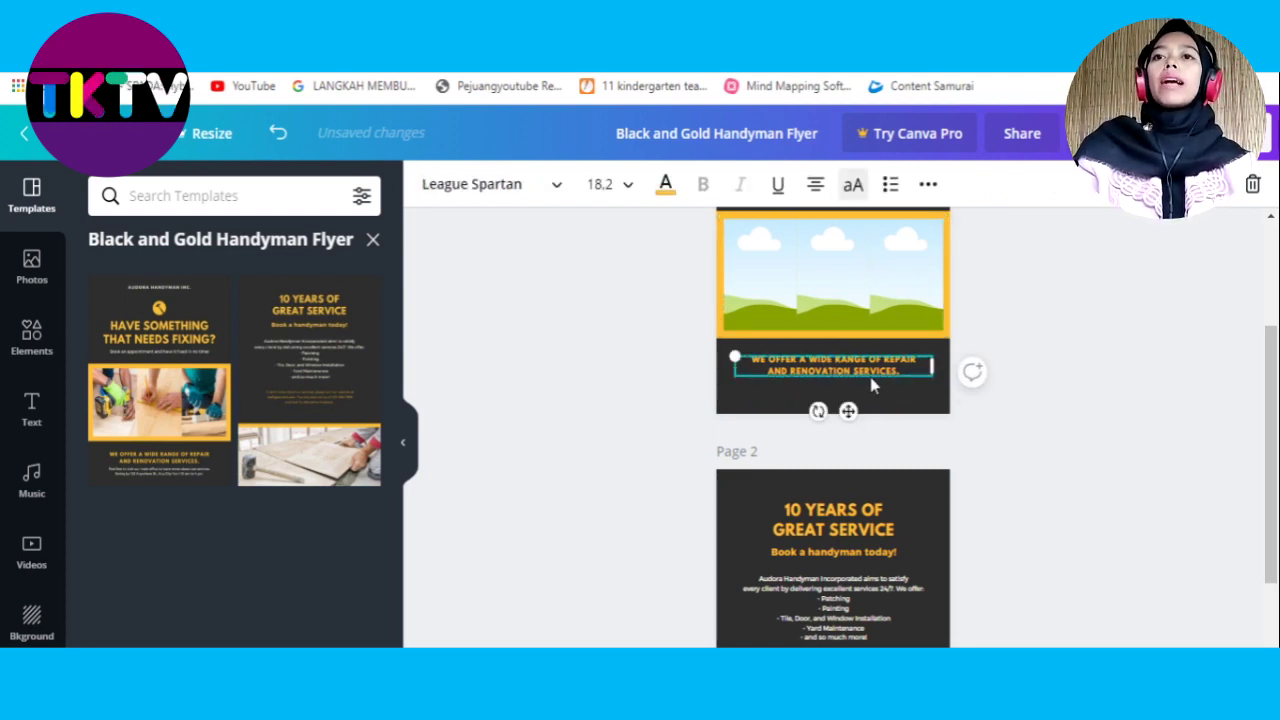
key(BackSpace)
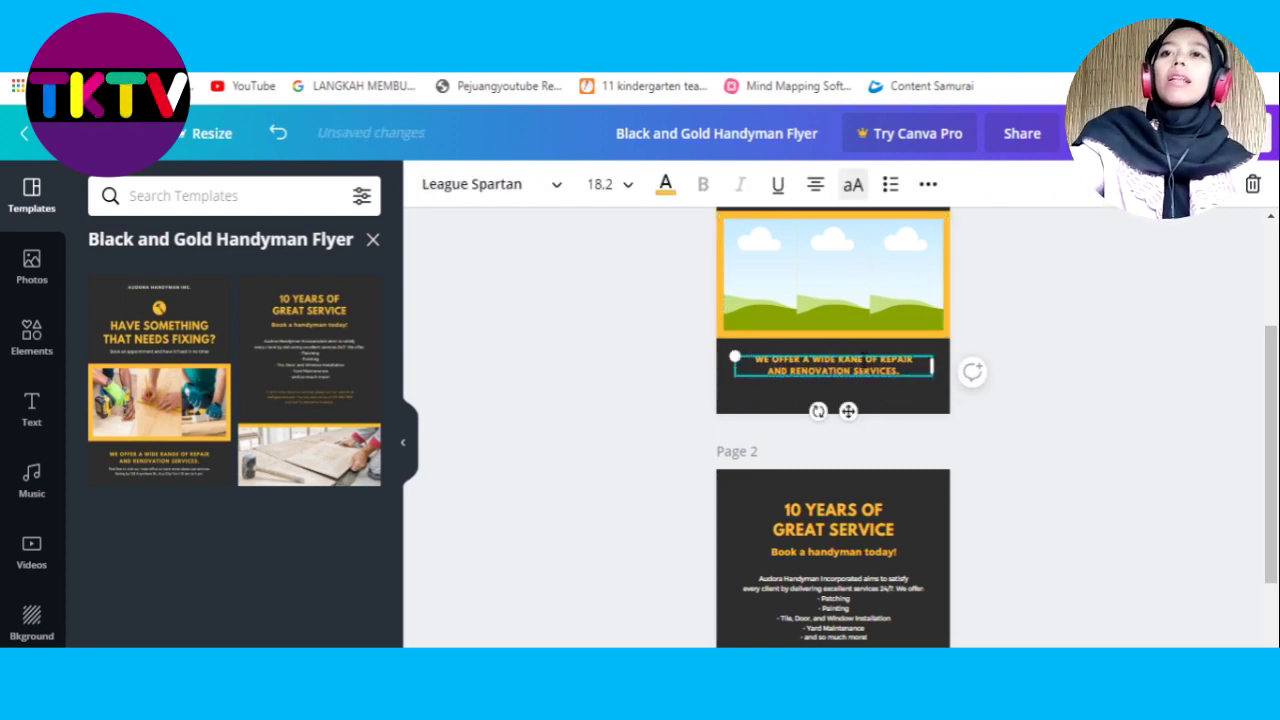
key(BackSpace)
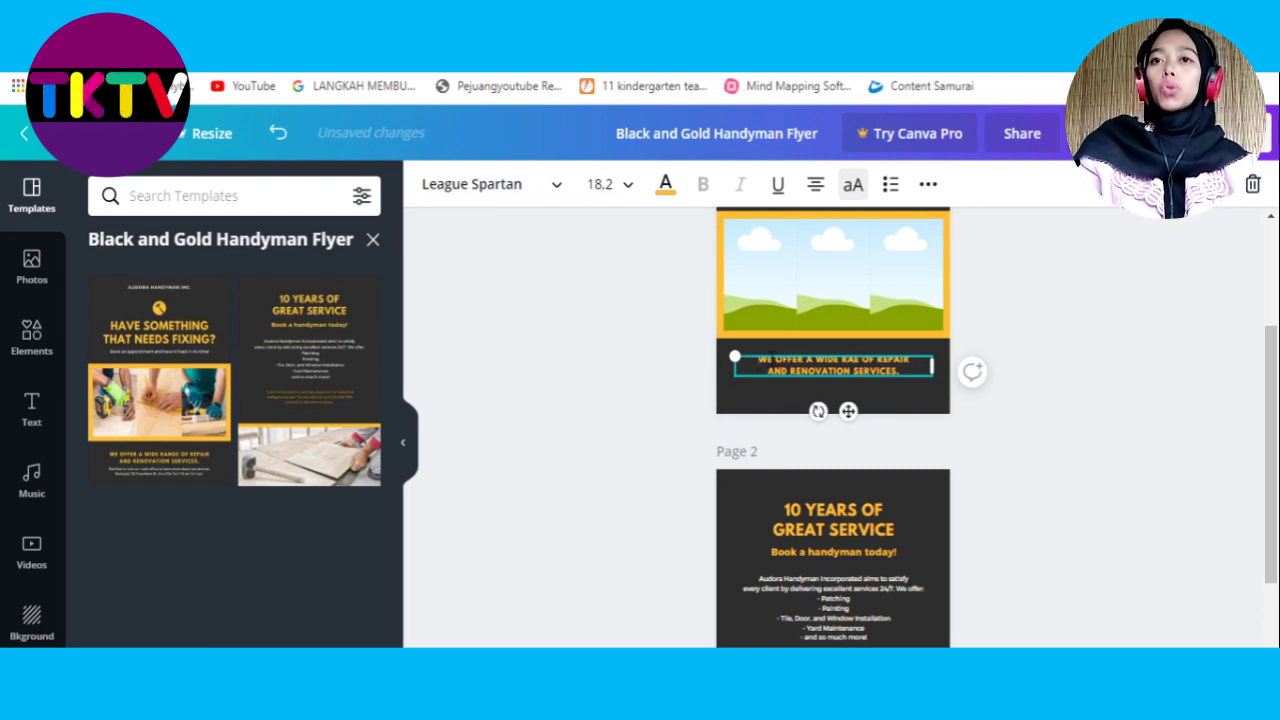
drag(758, 360, 877, 376)
key(BackSpace)
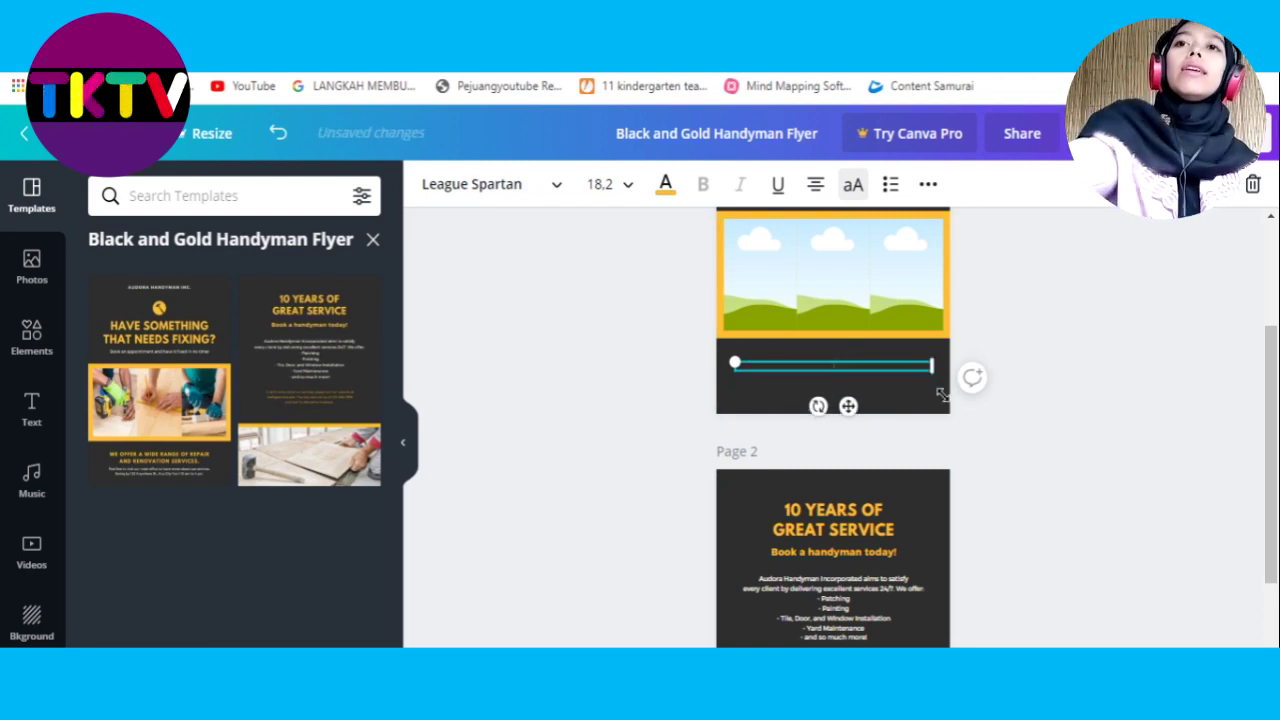
Add a heading text box to the empty dark area above the photo grid on page 1.
scroll(846, 434, up, 2)
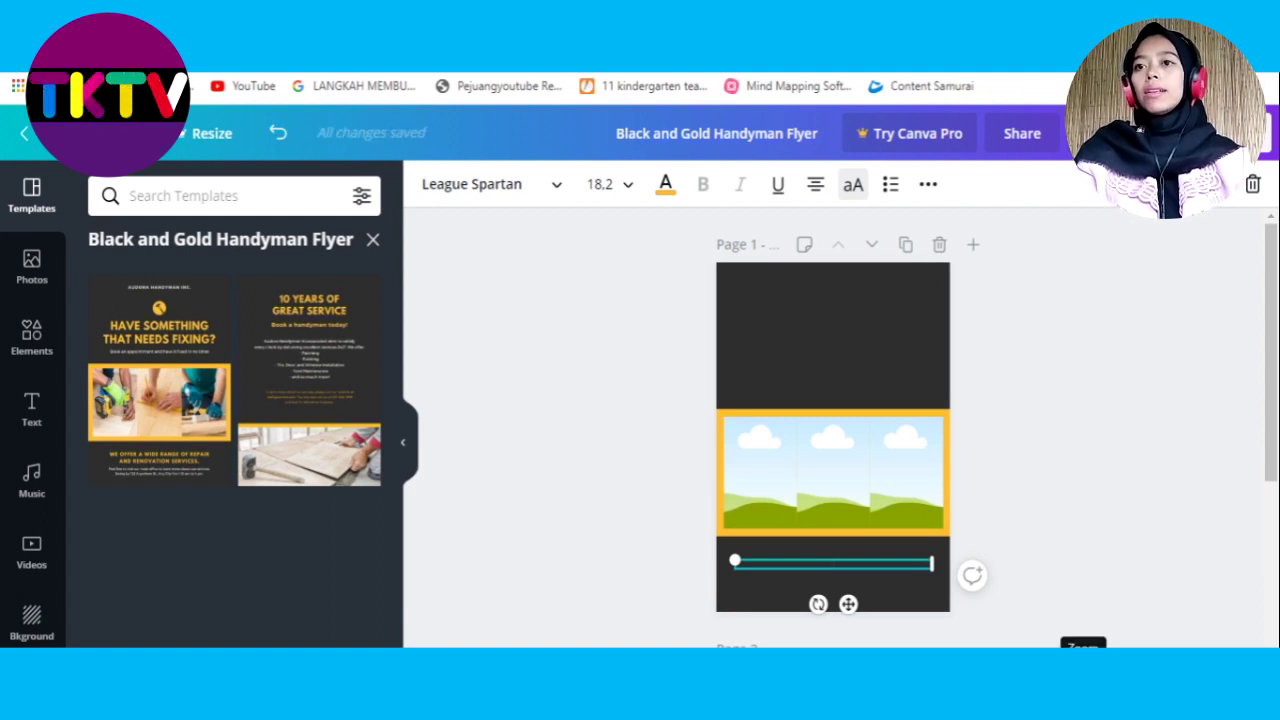
click(1083, 660)
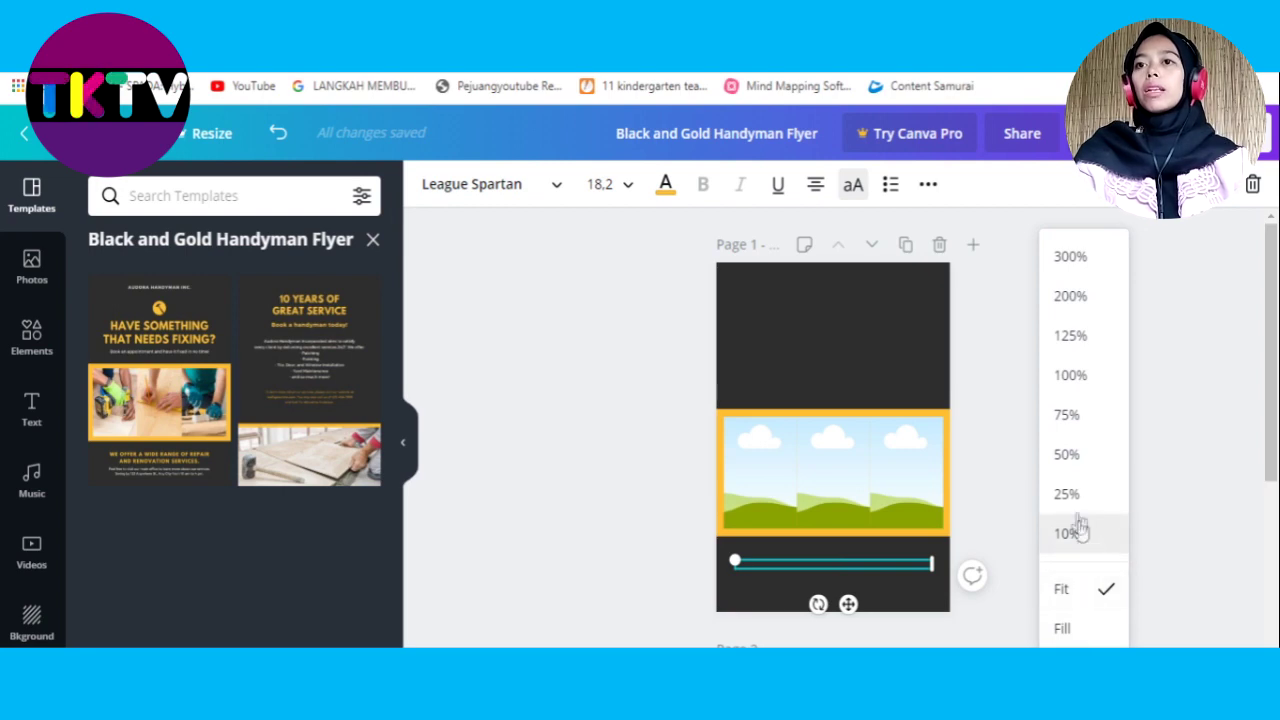
click(1070, 459)
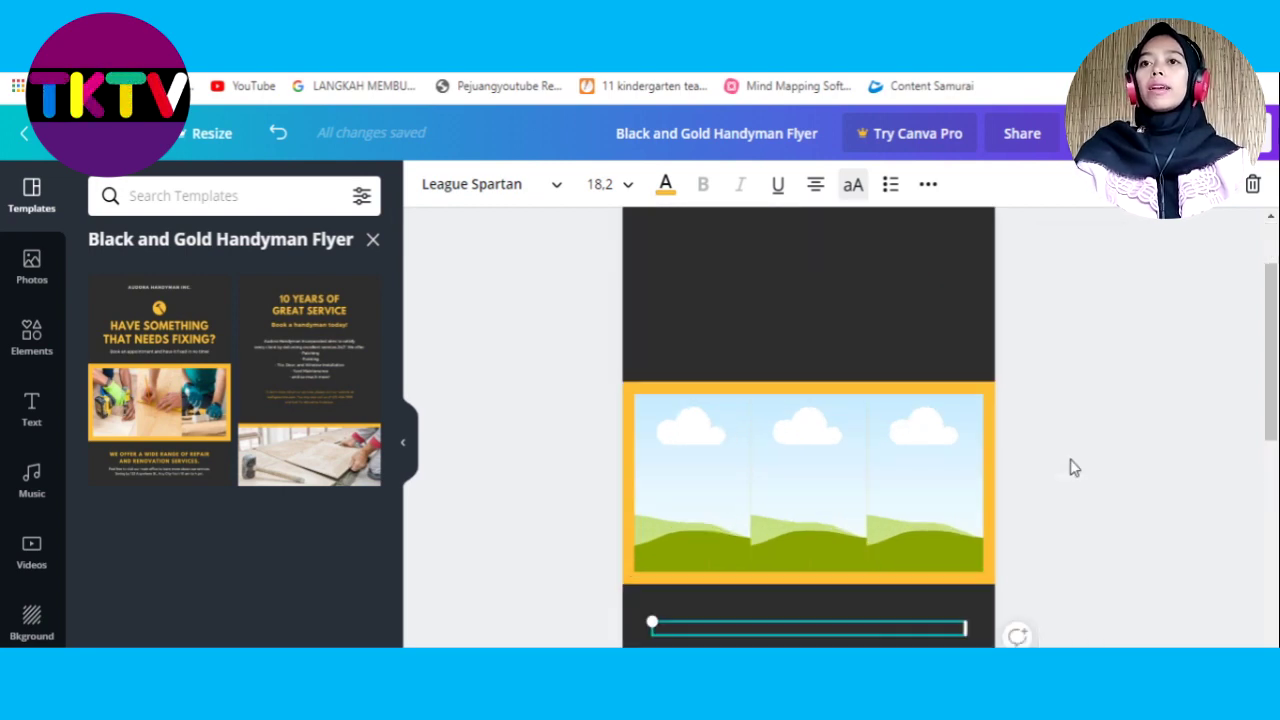
click(1083, 660)
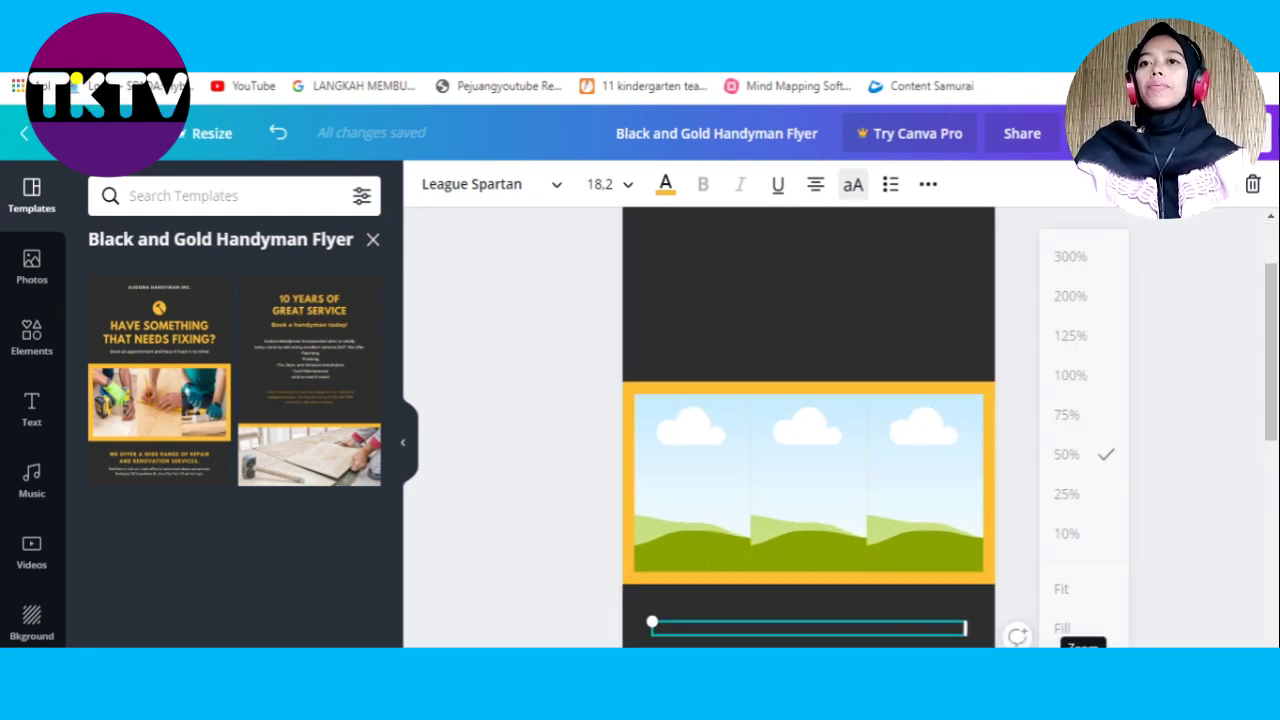
click(1068, 415)
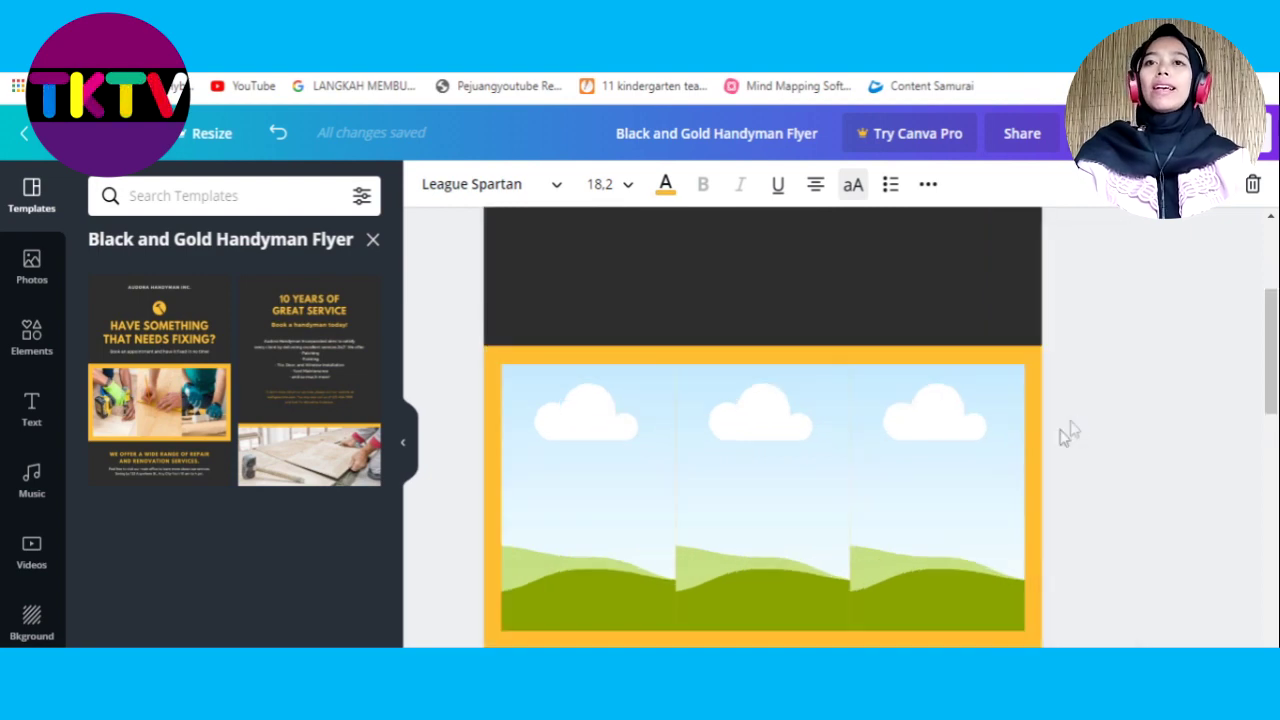
scroll(928, 400, up, 3)
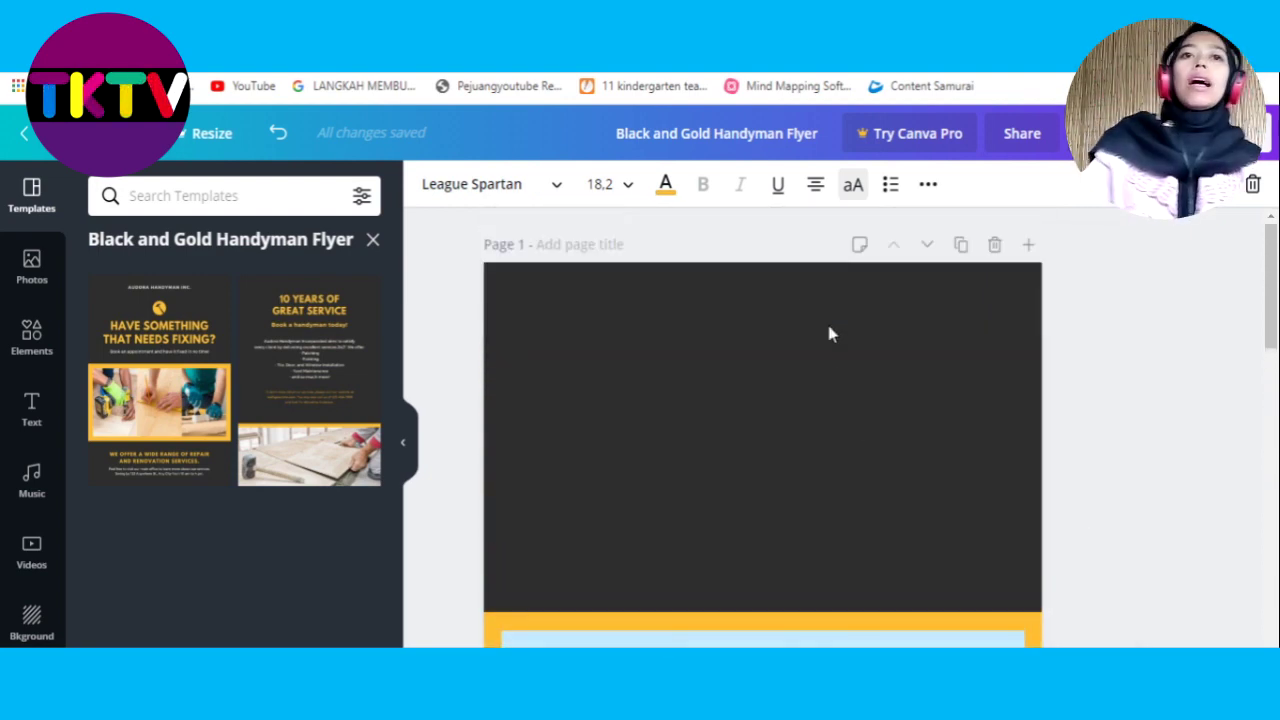
scroll(738, 368, down, 1)
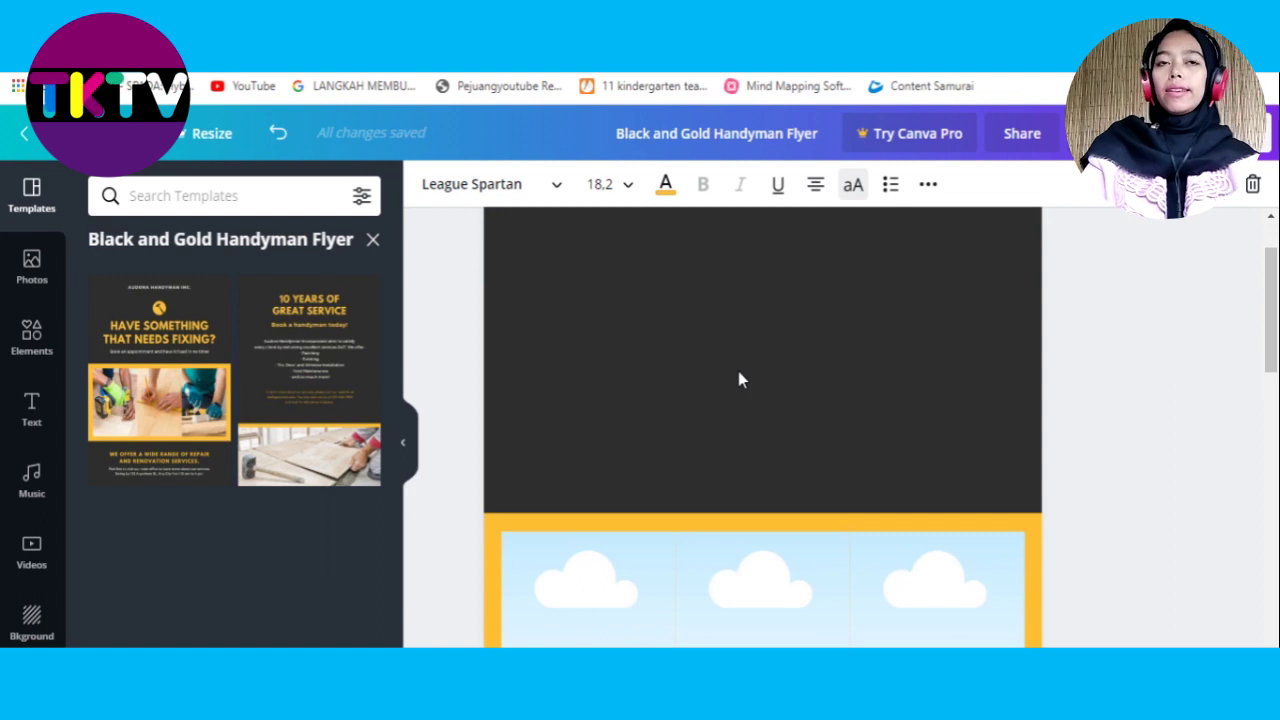
scroll(738, 379, up, 1)
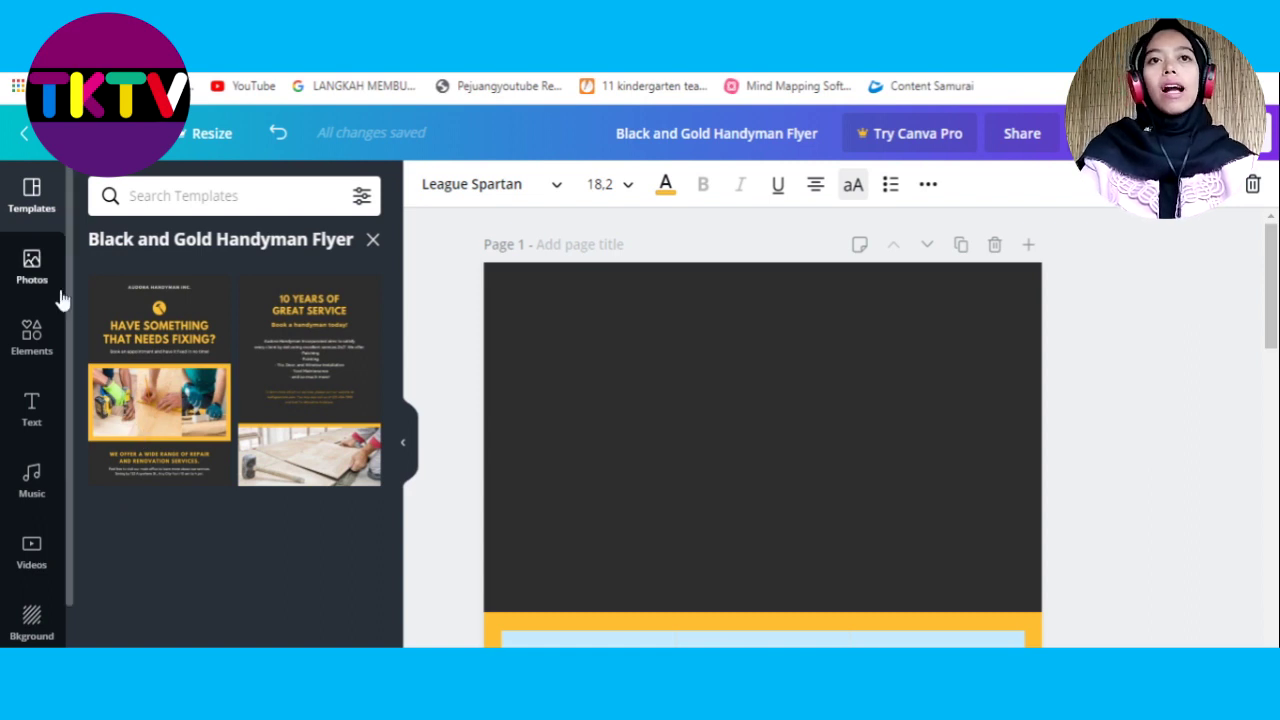
click(32, 425)
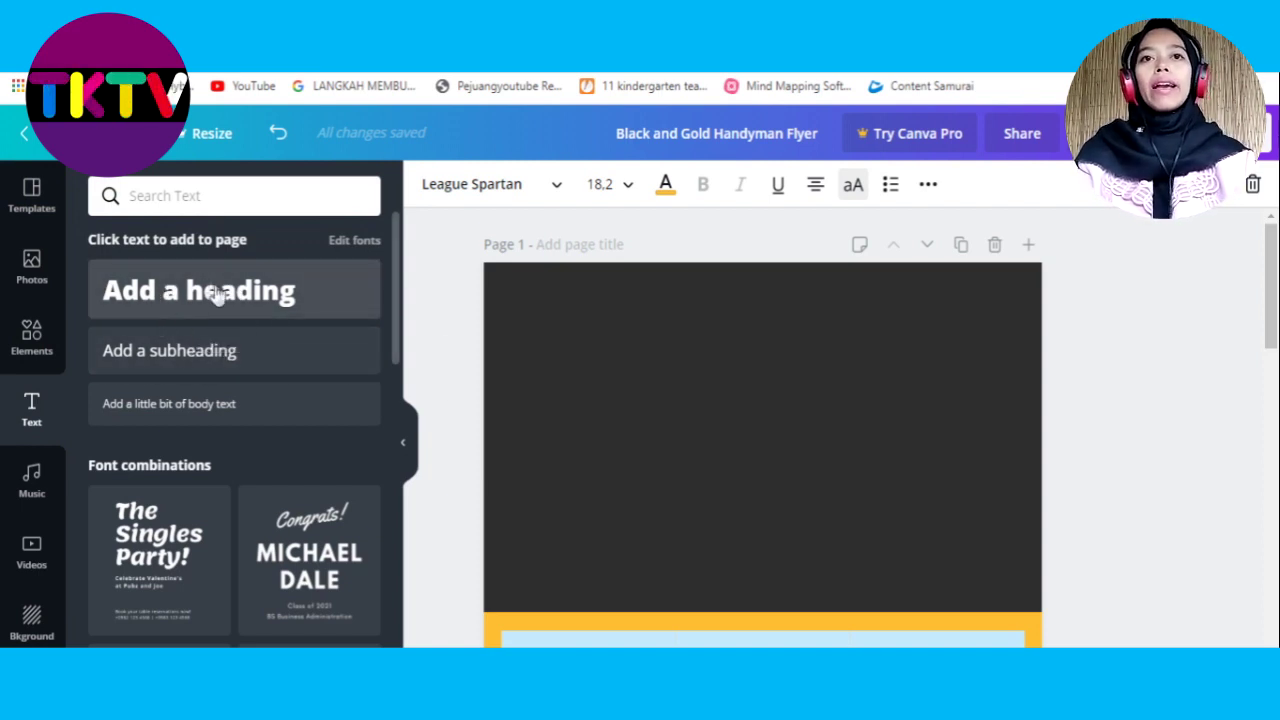
click(140, 289)
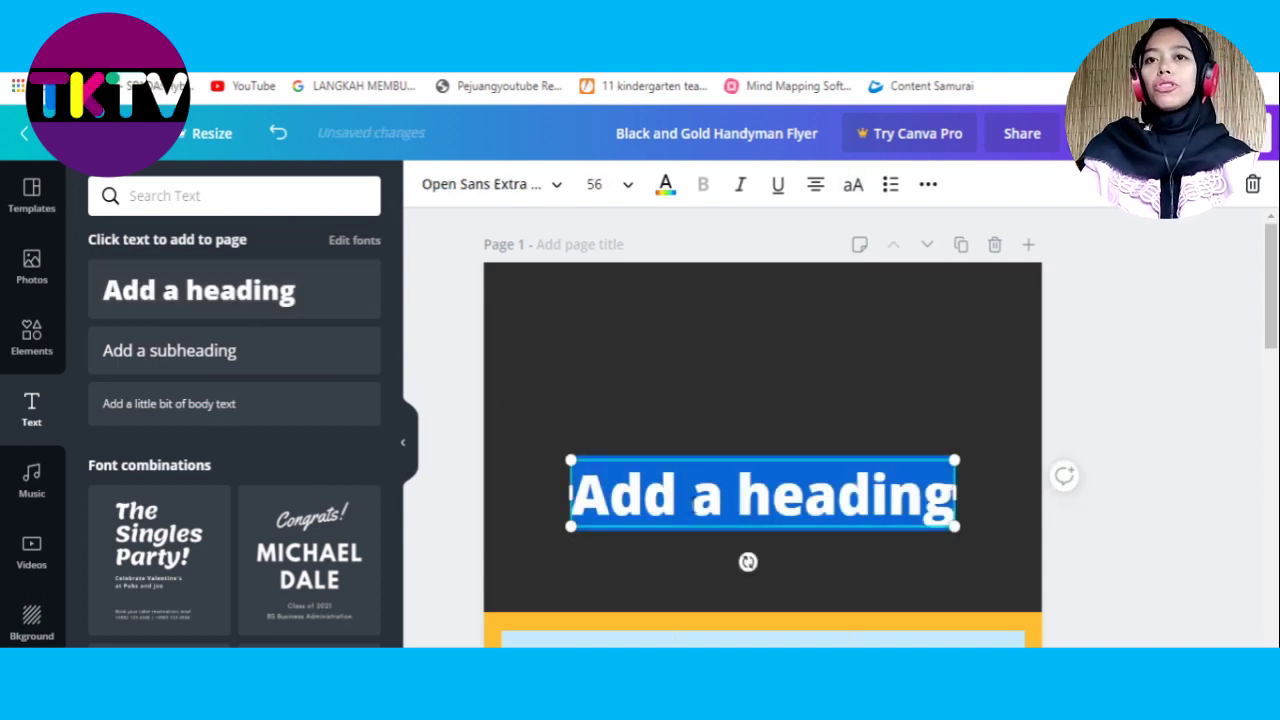
click(640, 500)
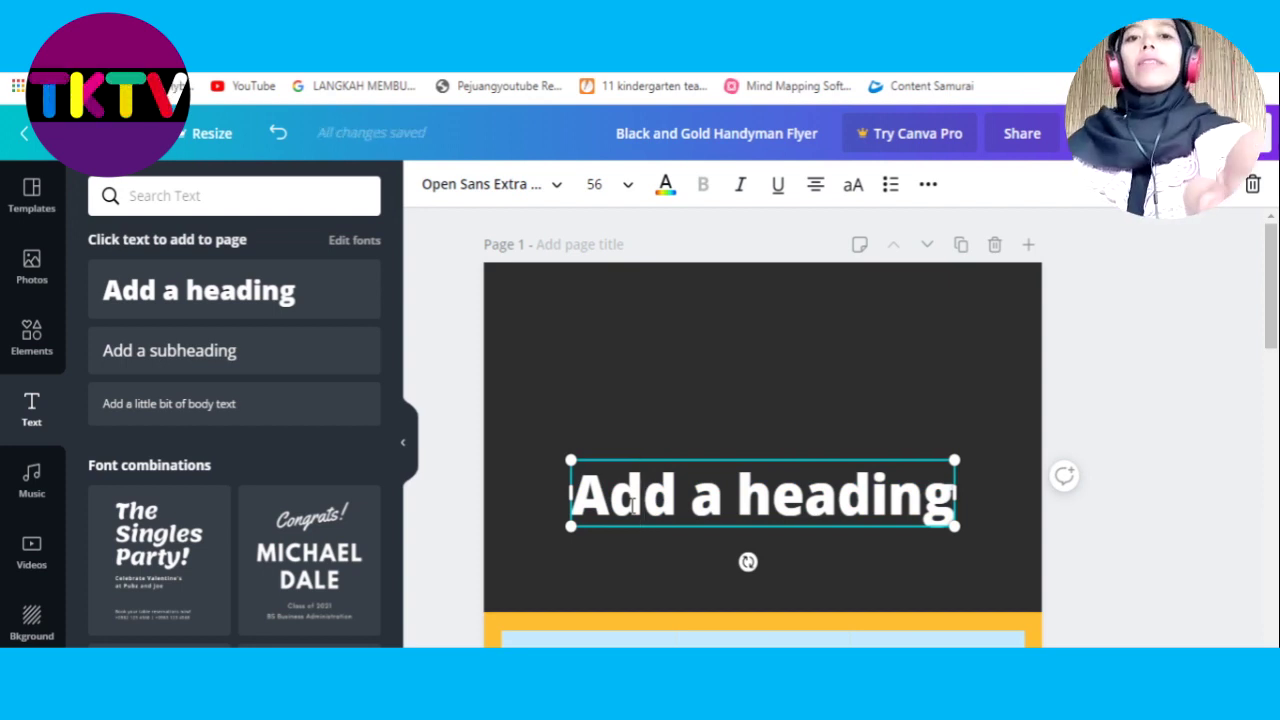
Clear all the placeholder text from the new heading box on page 1.
text(we;)
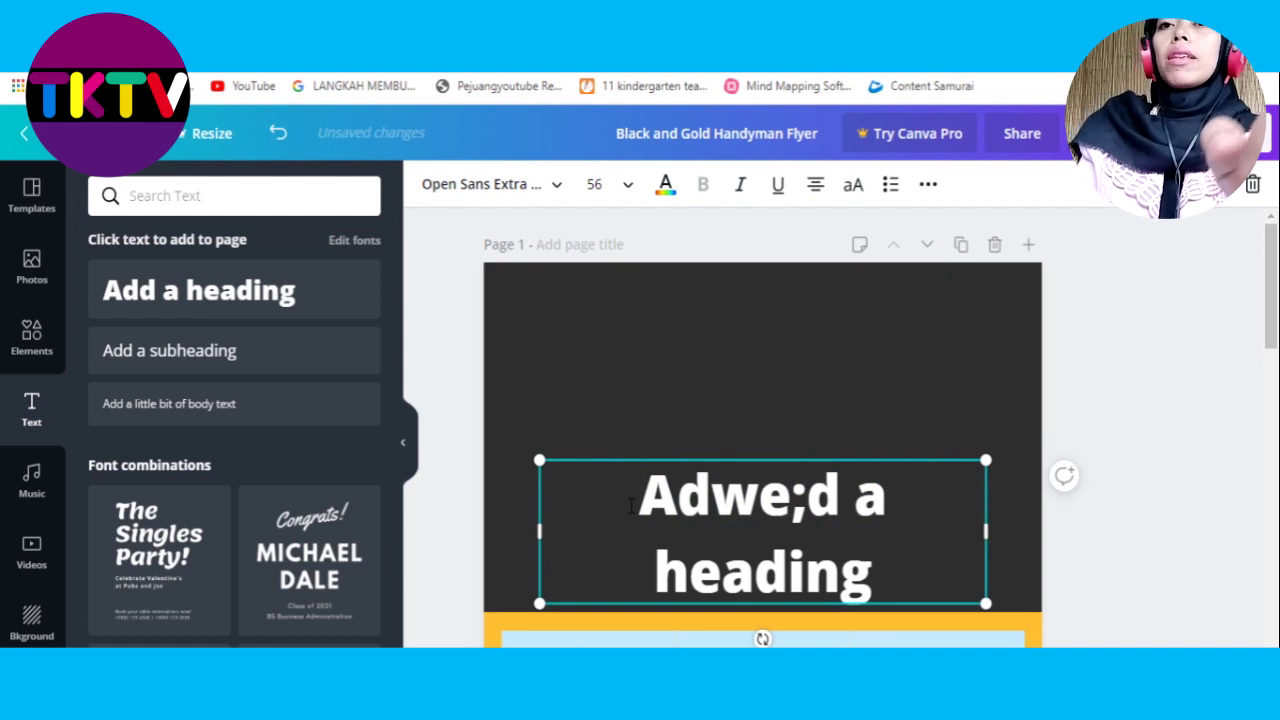
drag(632, 503, 986, 618)
key(Delete)
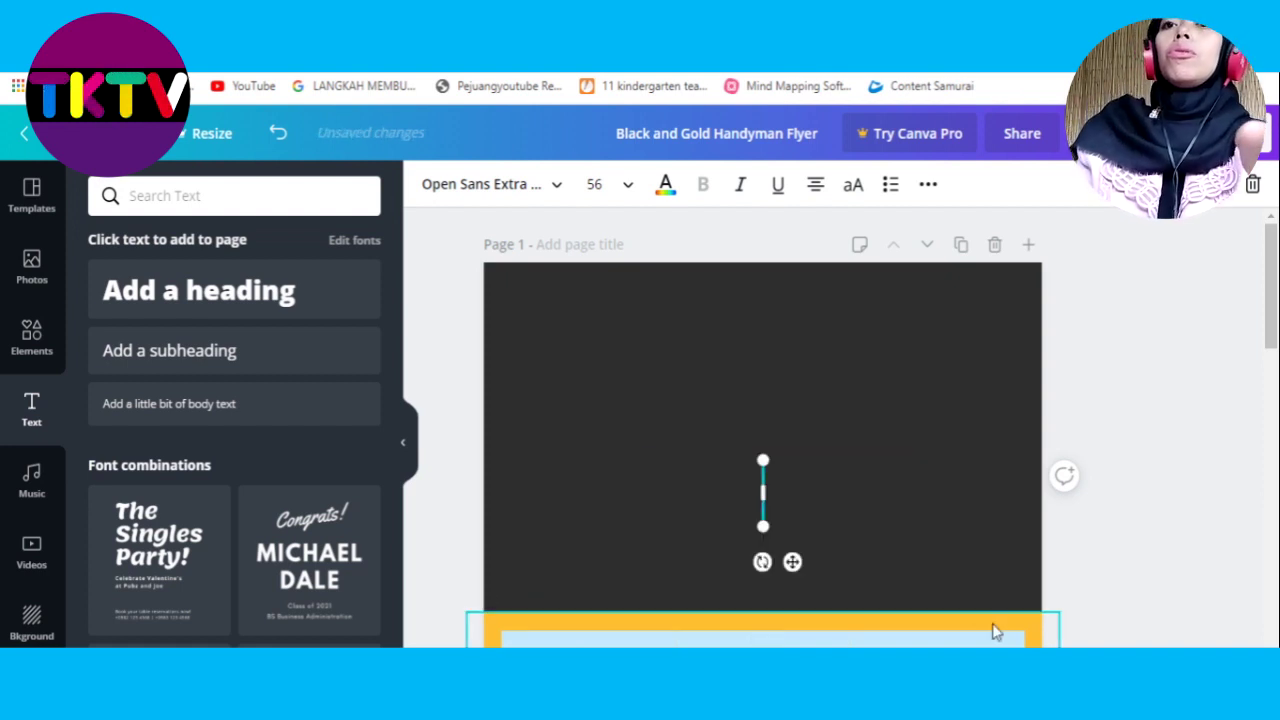
Enter "welcome to TK NUSA INDAH" as the heading text on page 1.
text(we)
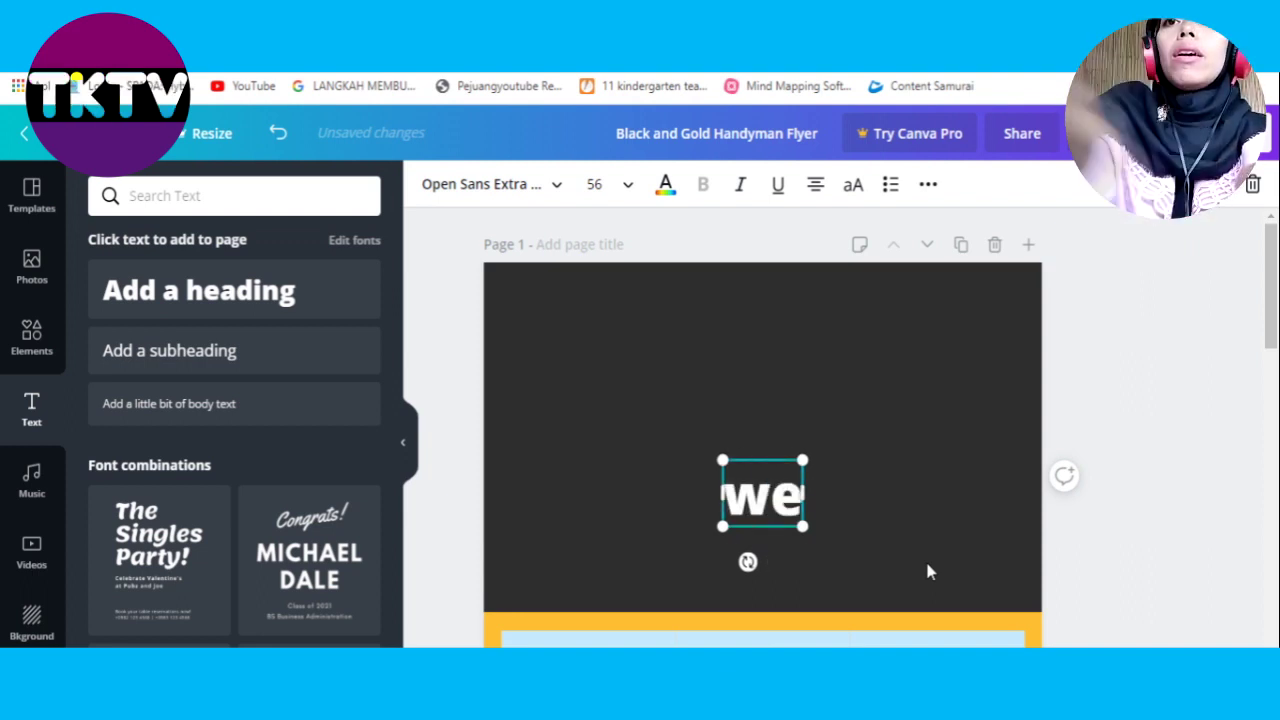
text(lcome to)
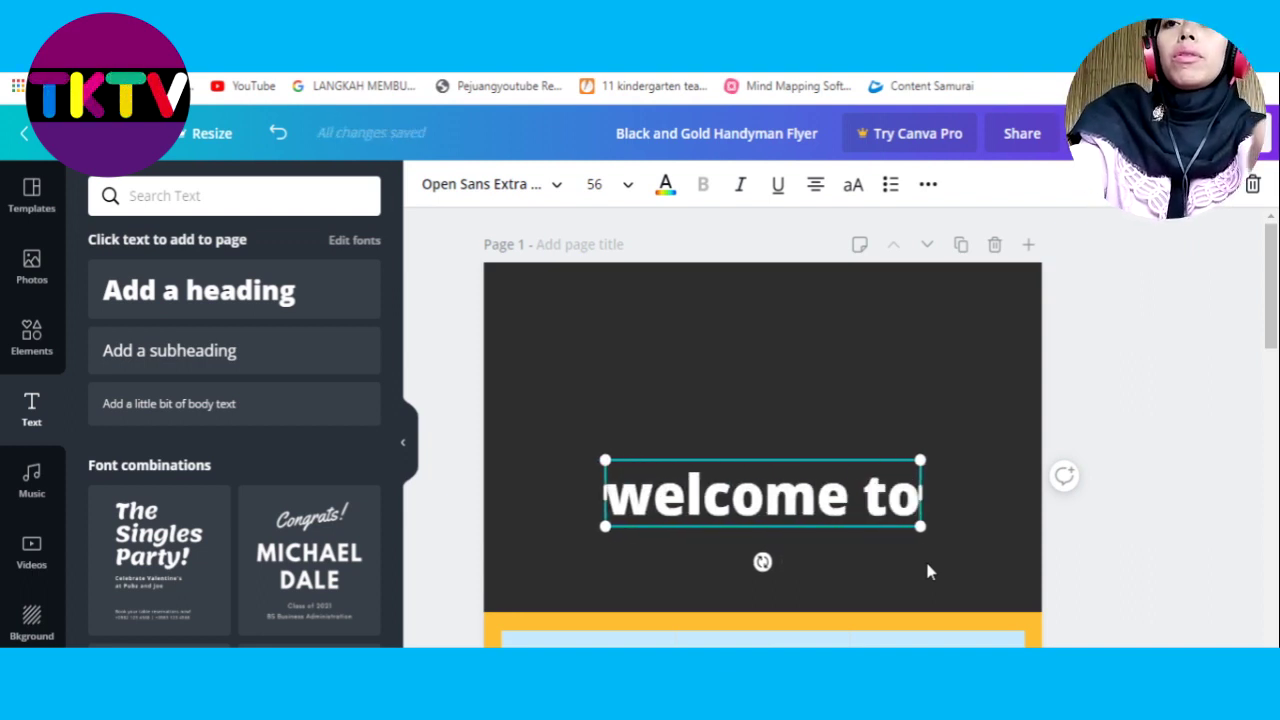
text( T)
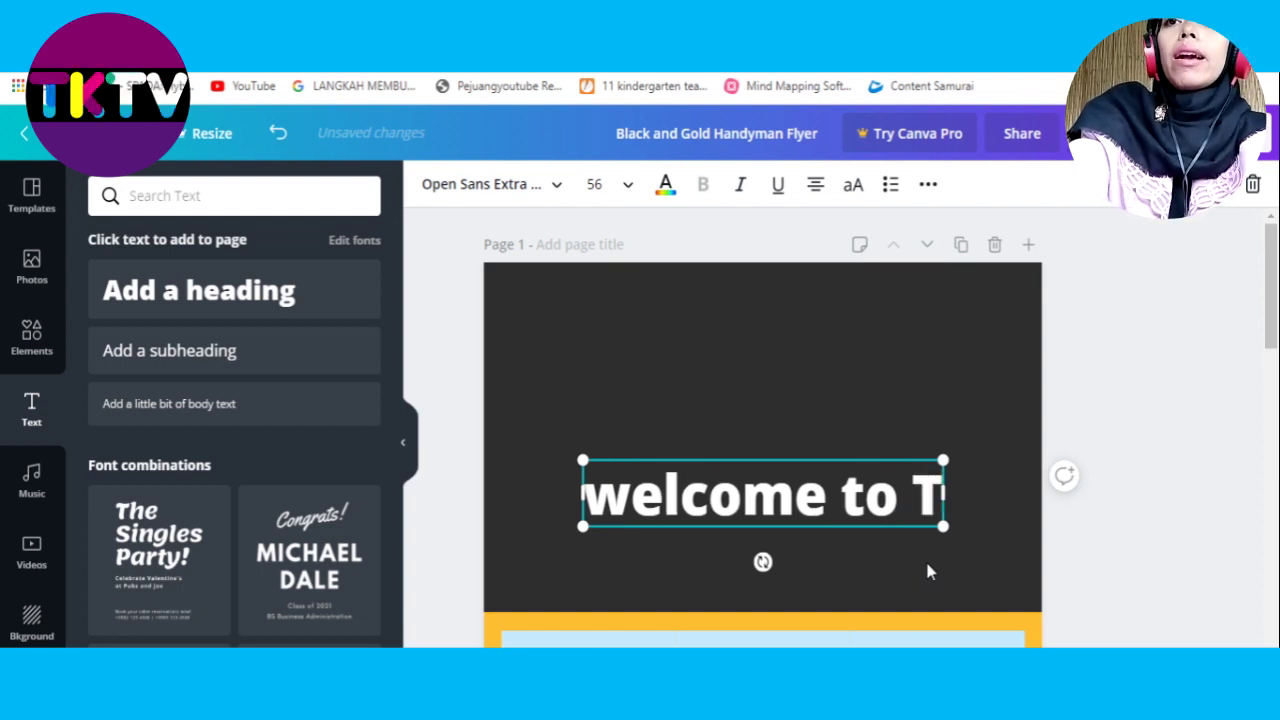
text(K nUSA)
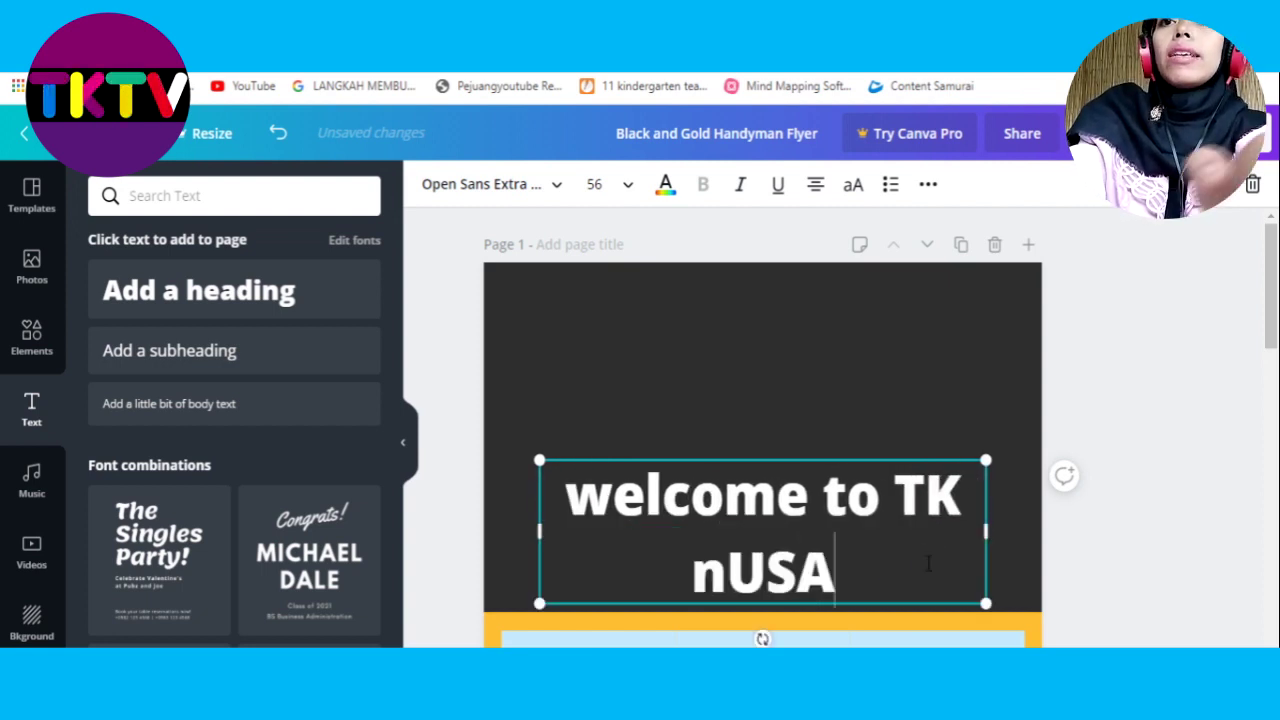
key(BackSpace)
key(BackSpace)
key(BackSpace)
key(BackSpace)
key(BackSpace)
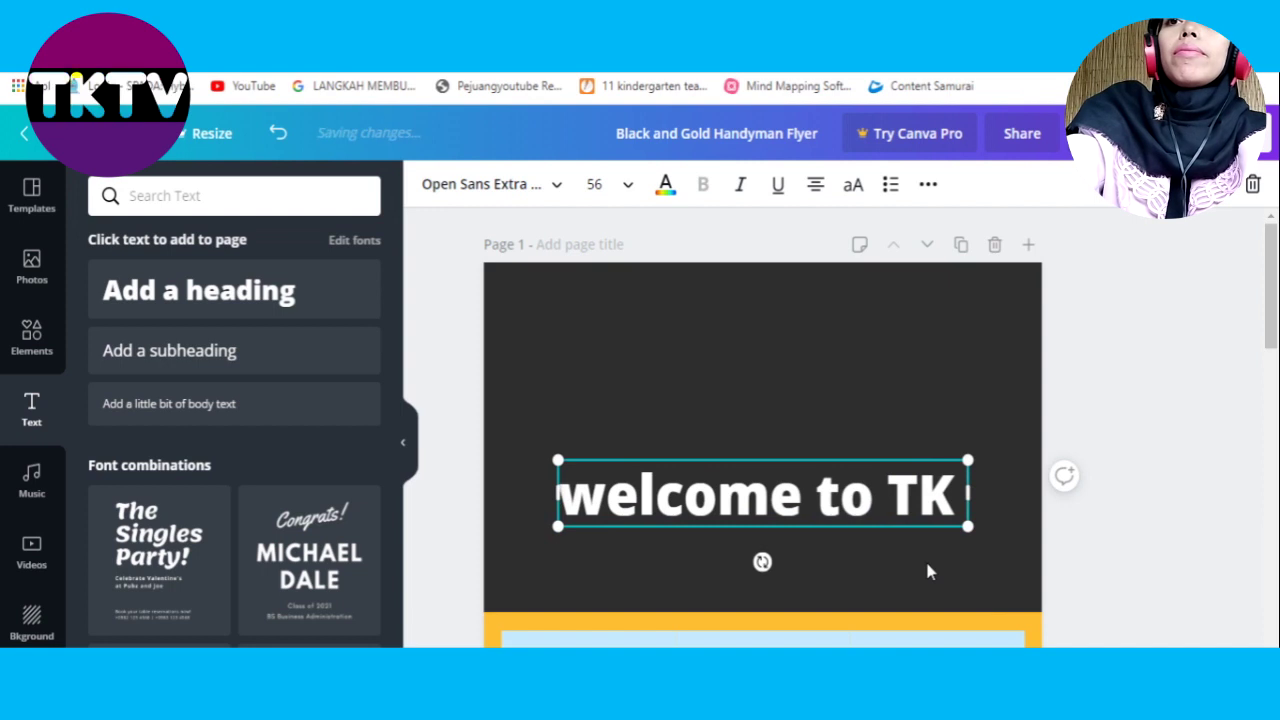
text(n)
key(BackSpace)
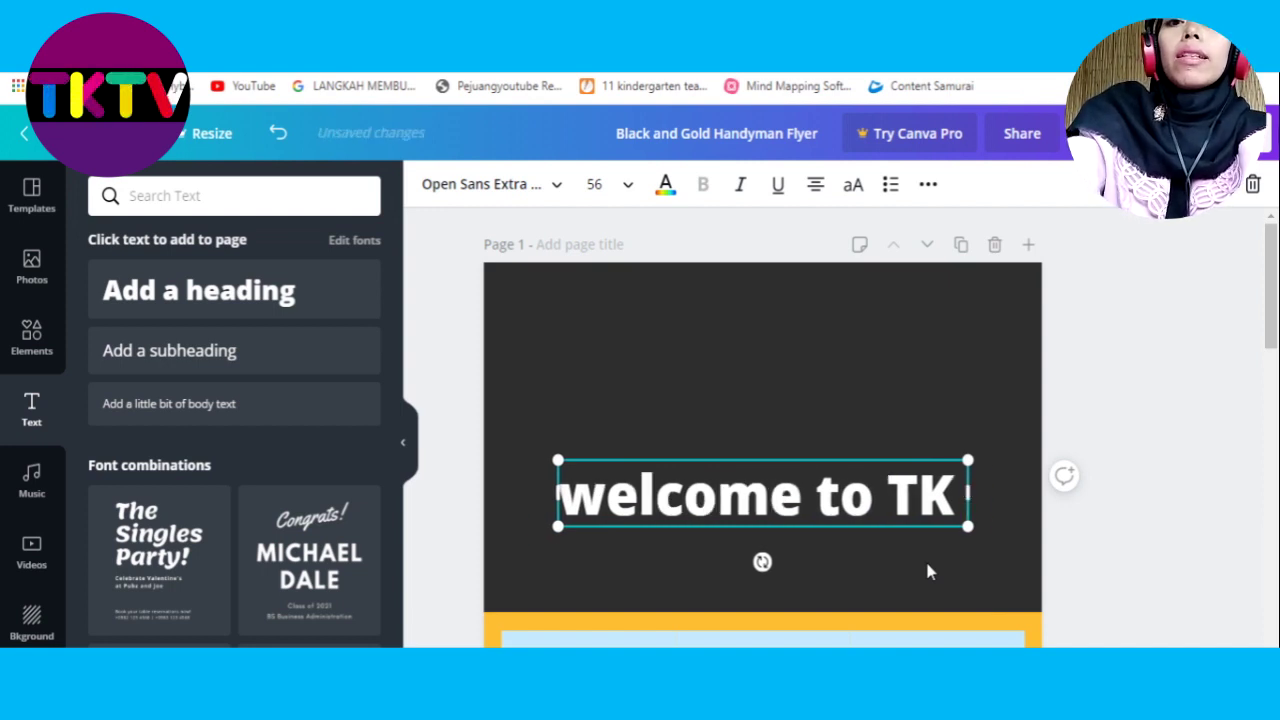
text(N)
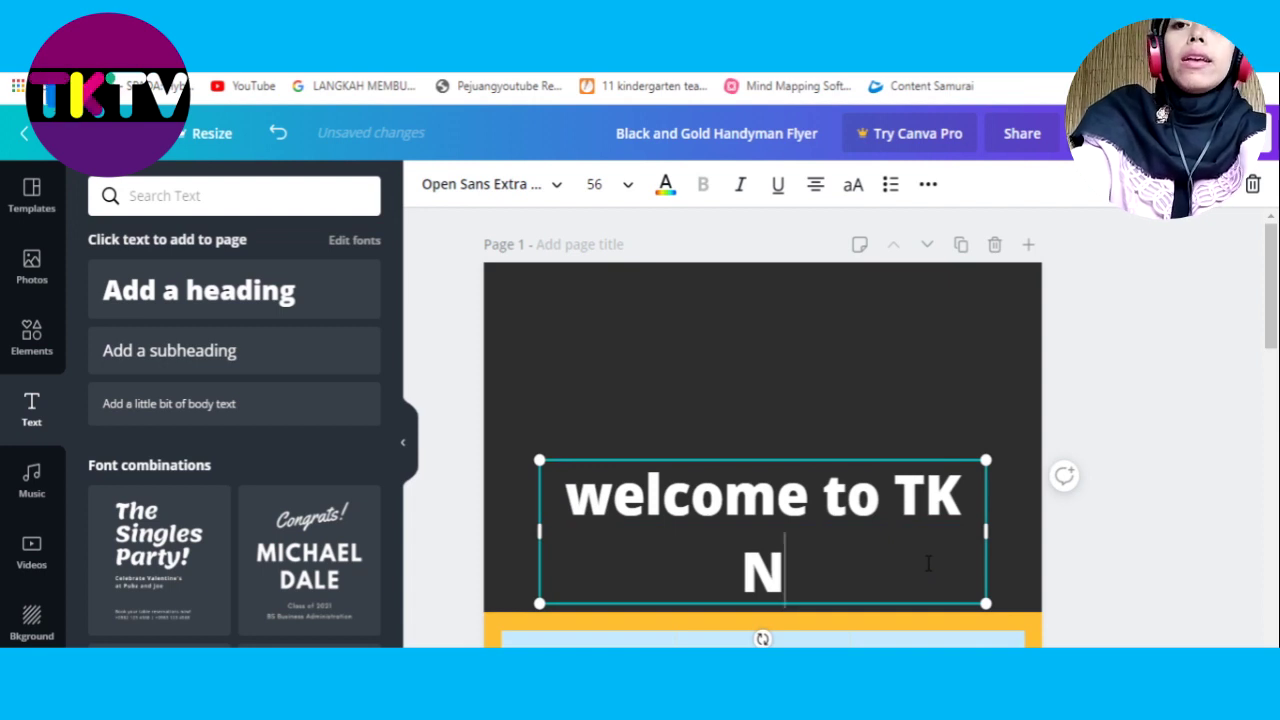
text(USA )
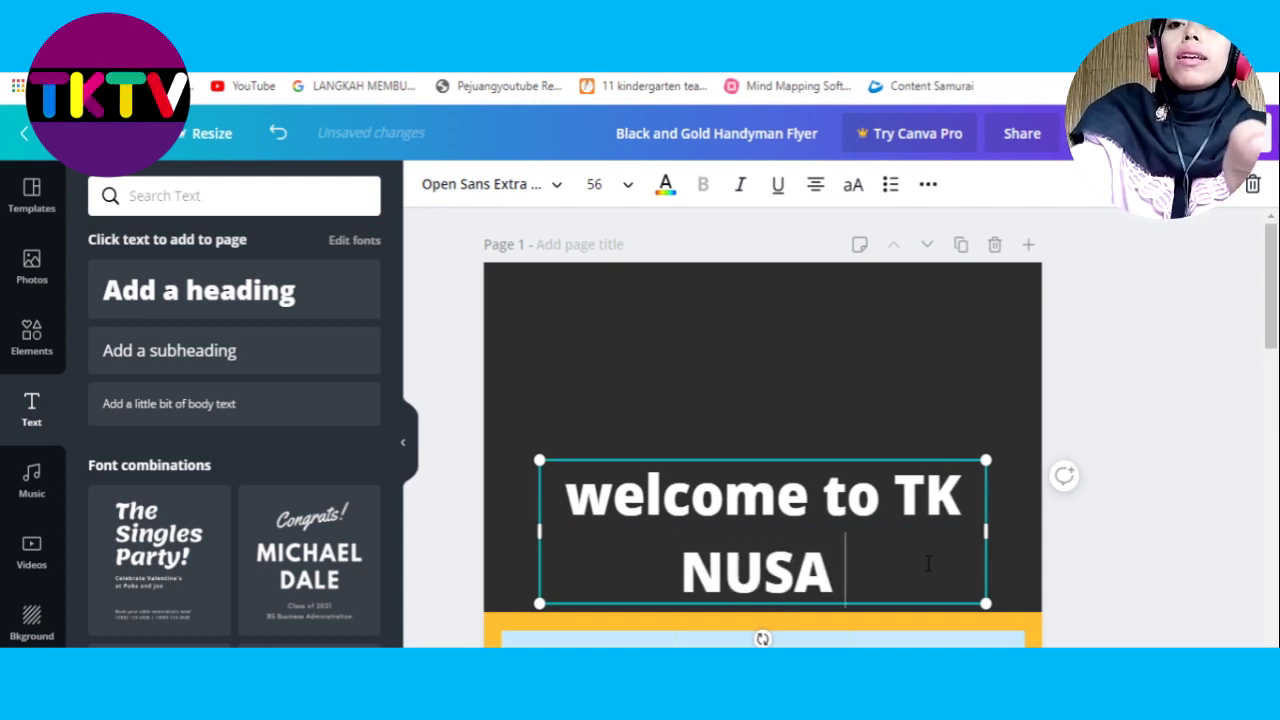
text(INDAH)
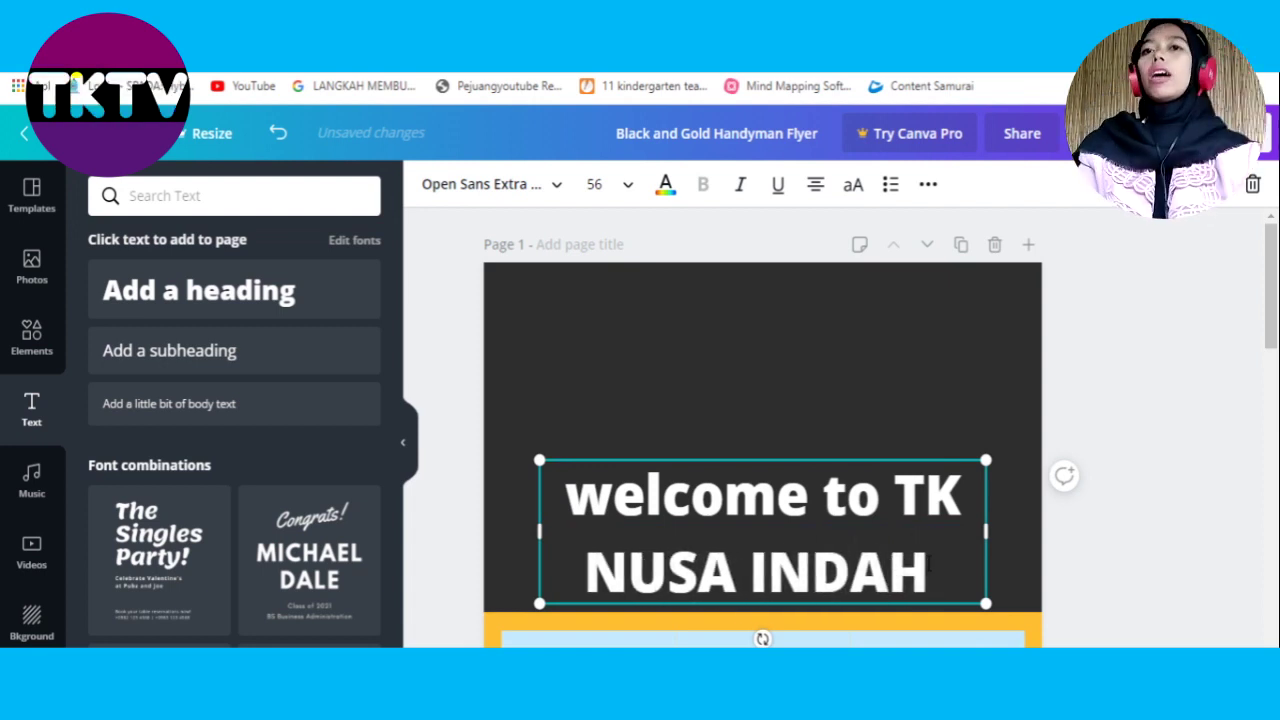
click(805, 494)
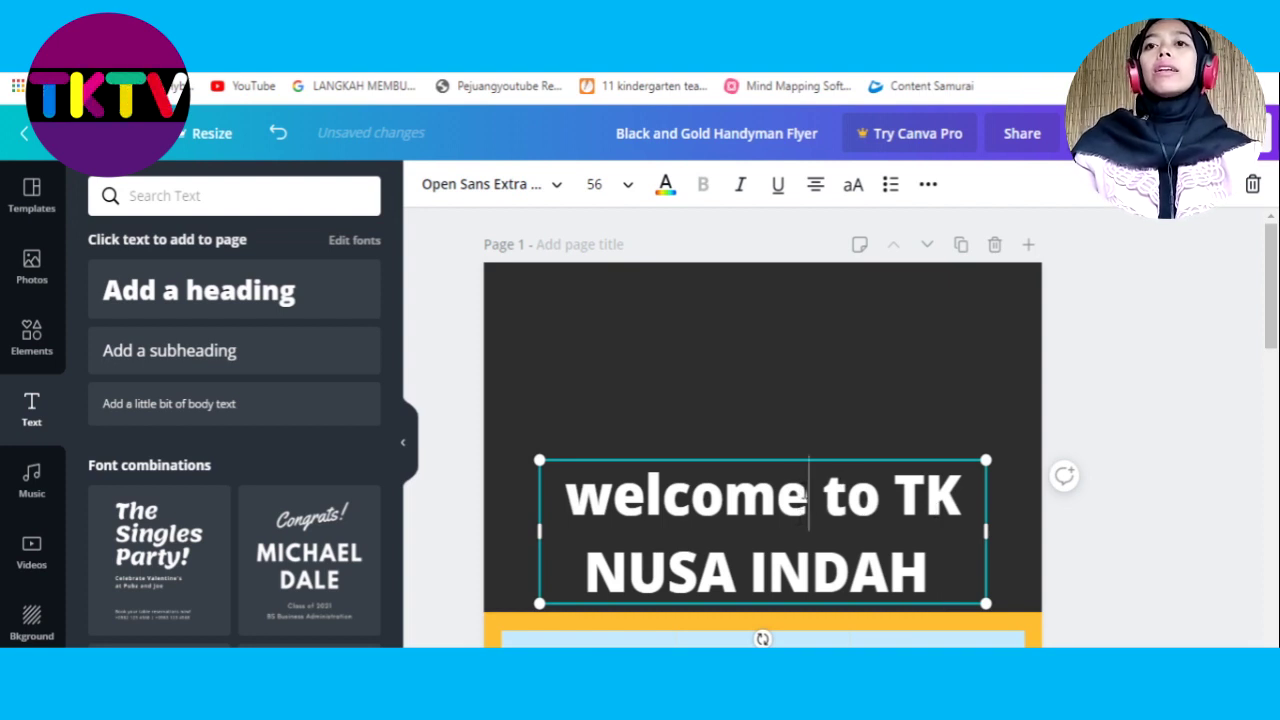
click(911, 400)
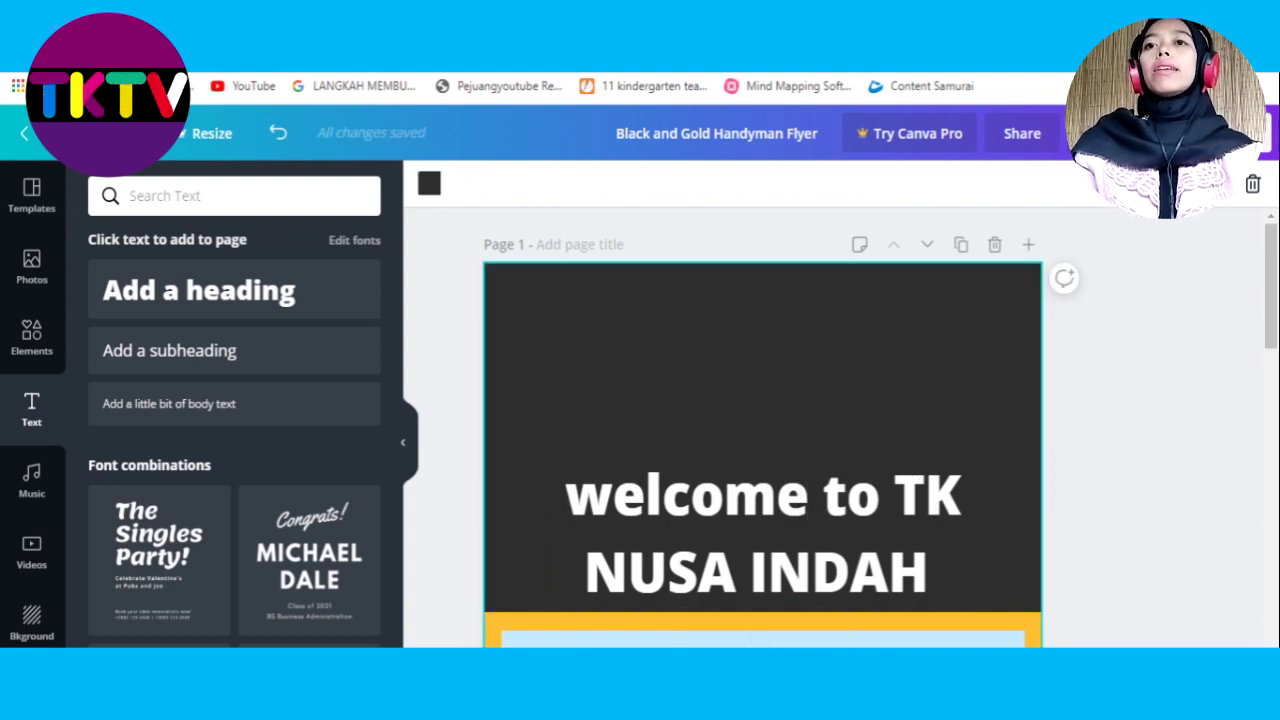
Move the heading up to the upper edge of page 1 and widen its text box on both sides to nearly the page width.
drag(742, 558, 809, 381)
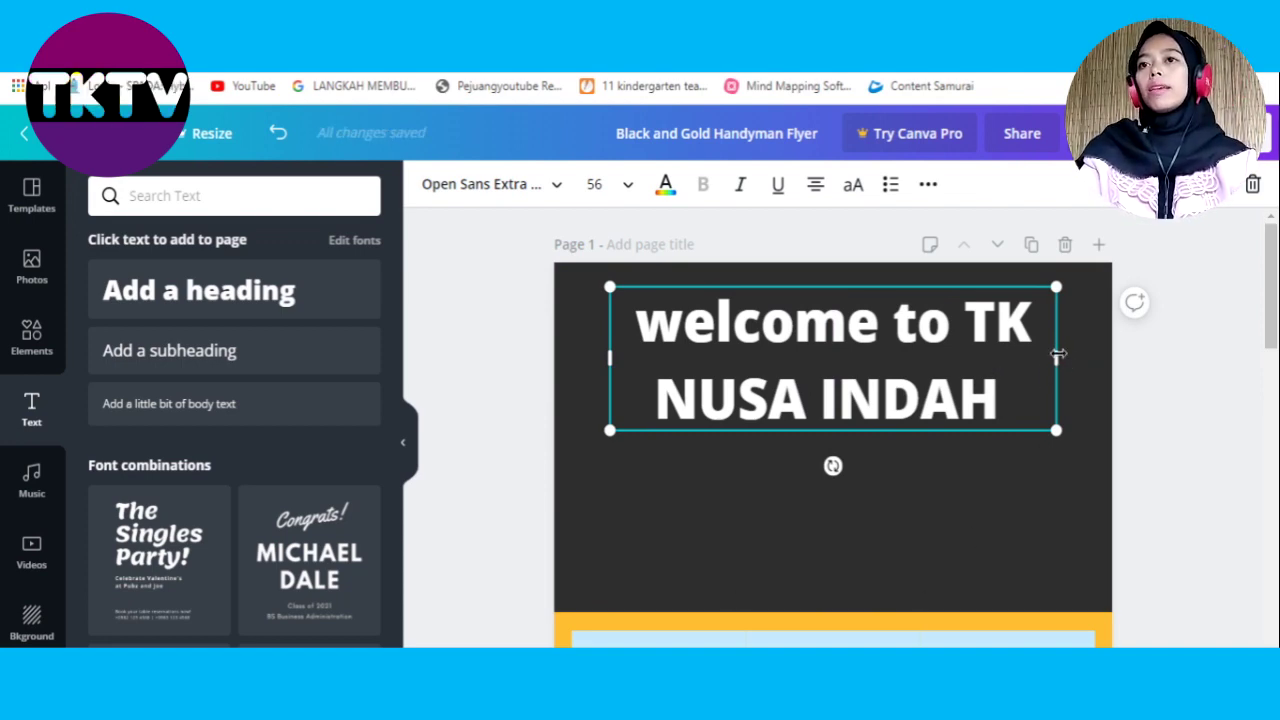
drag(1058, 357, 1094, 361)
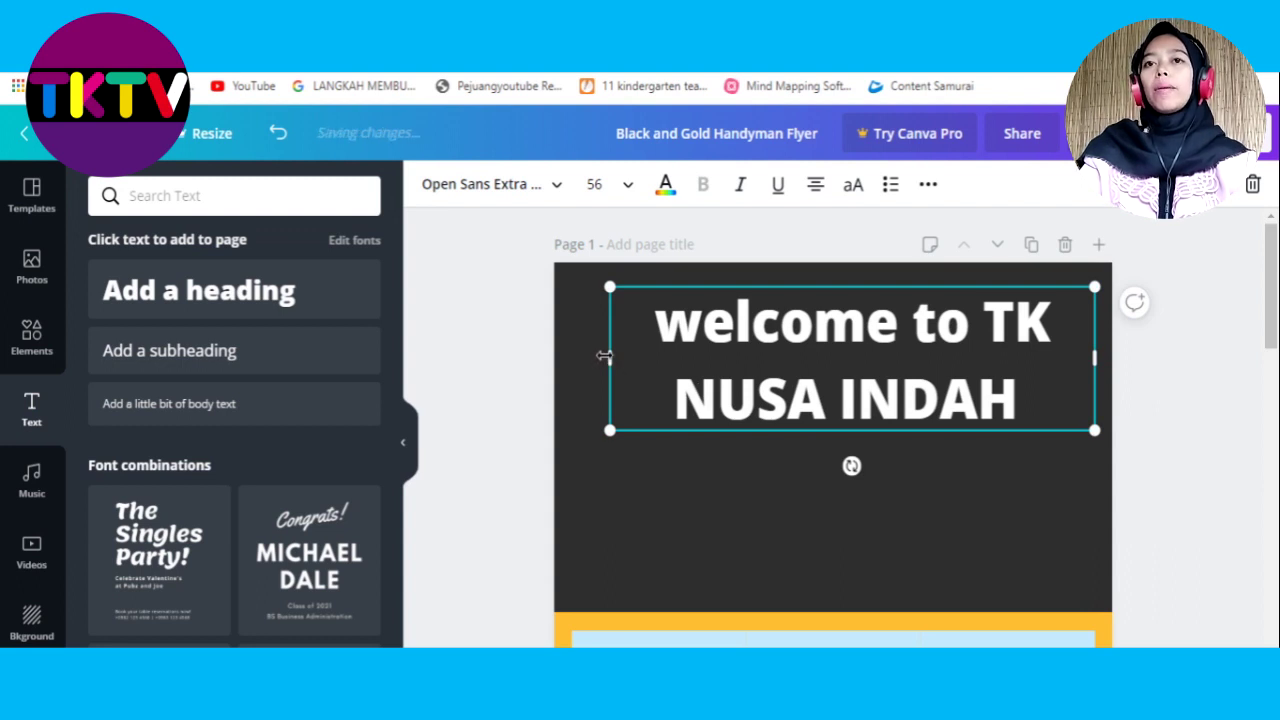
drag(607, 357, 576, 374)
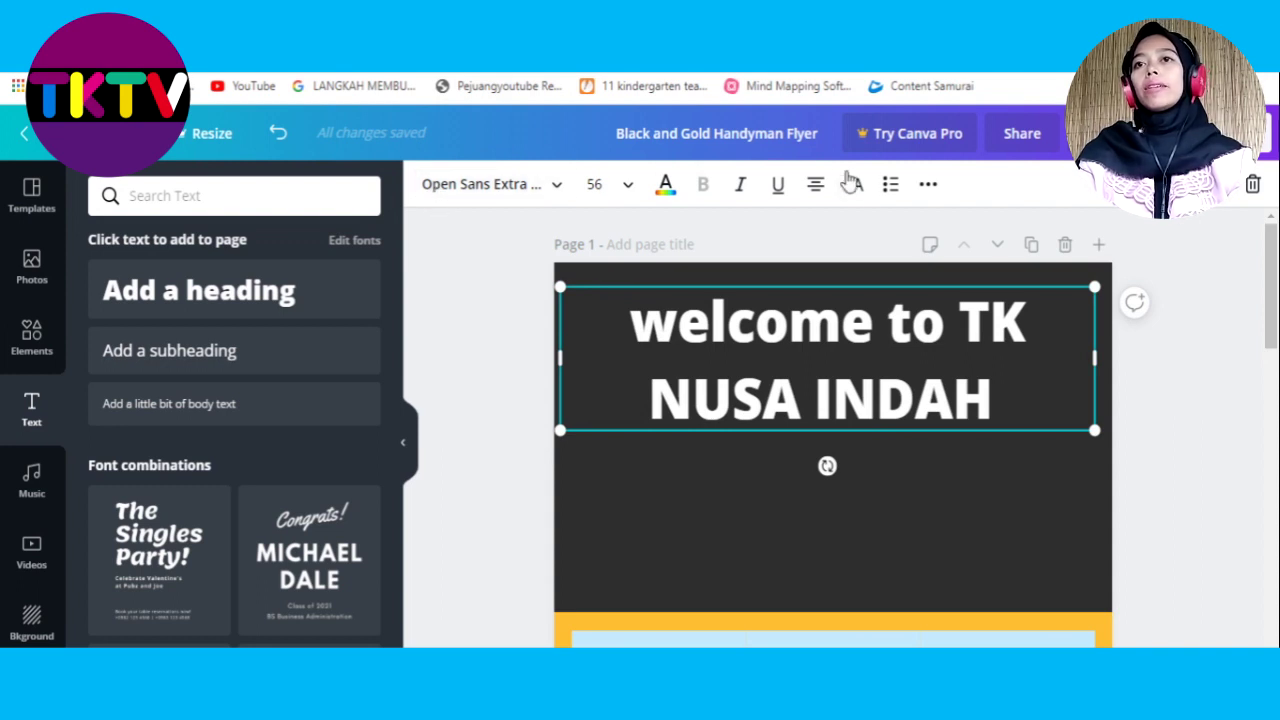
Set the welcome heading's font to Gochi Hand and its size to 42.
click(558, 186)
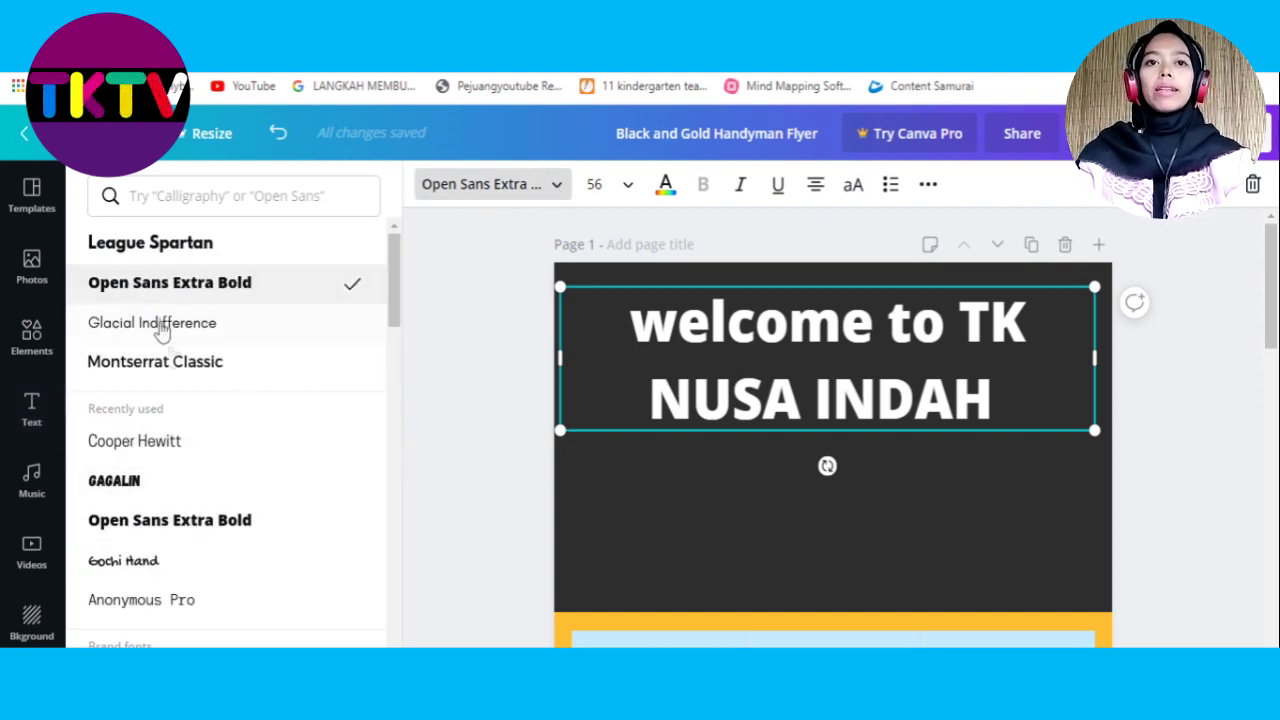
click(133, 561)
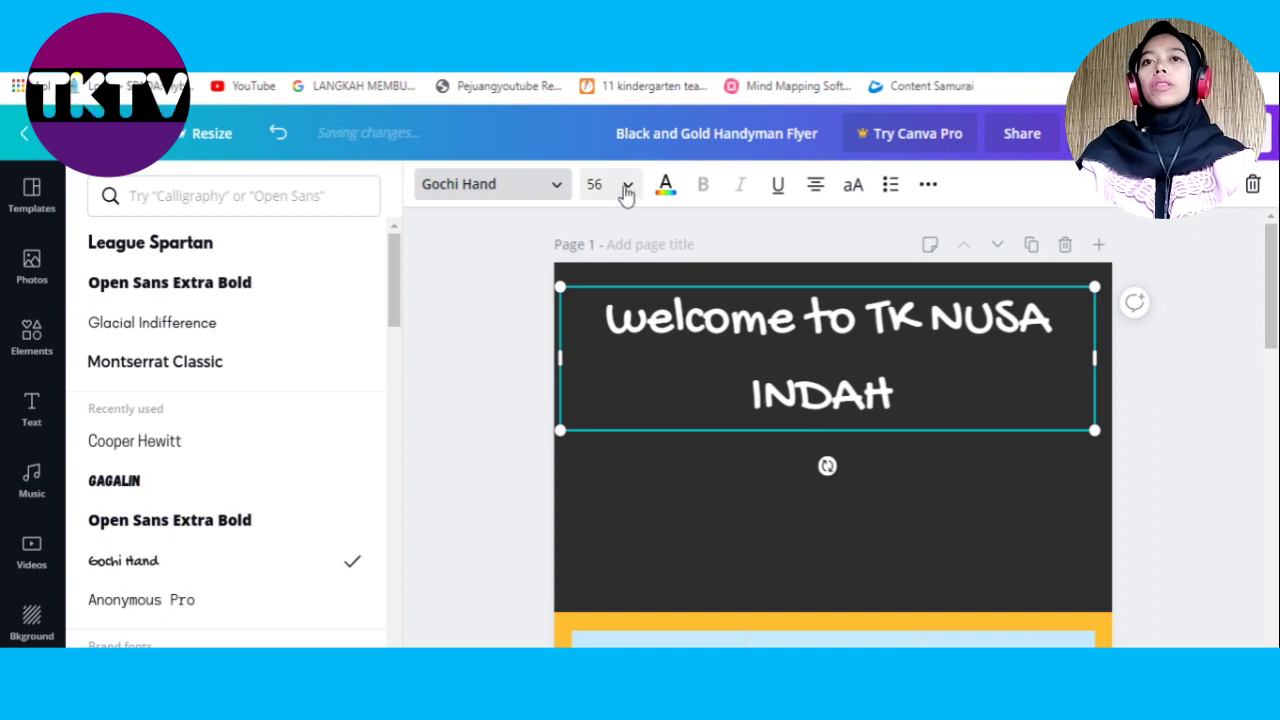
click(619, 194)
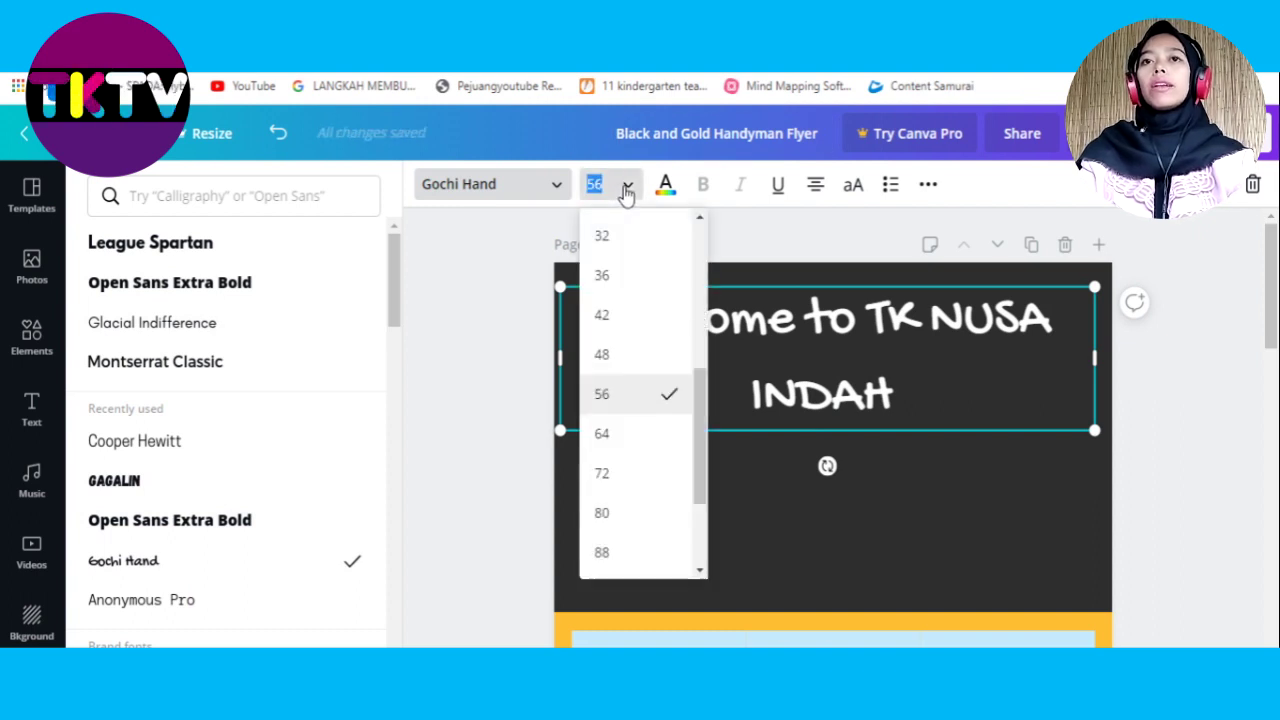
click(606, 318)
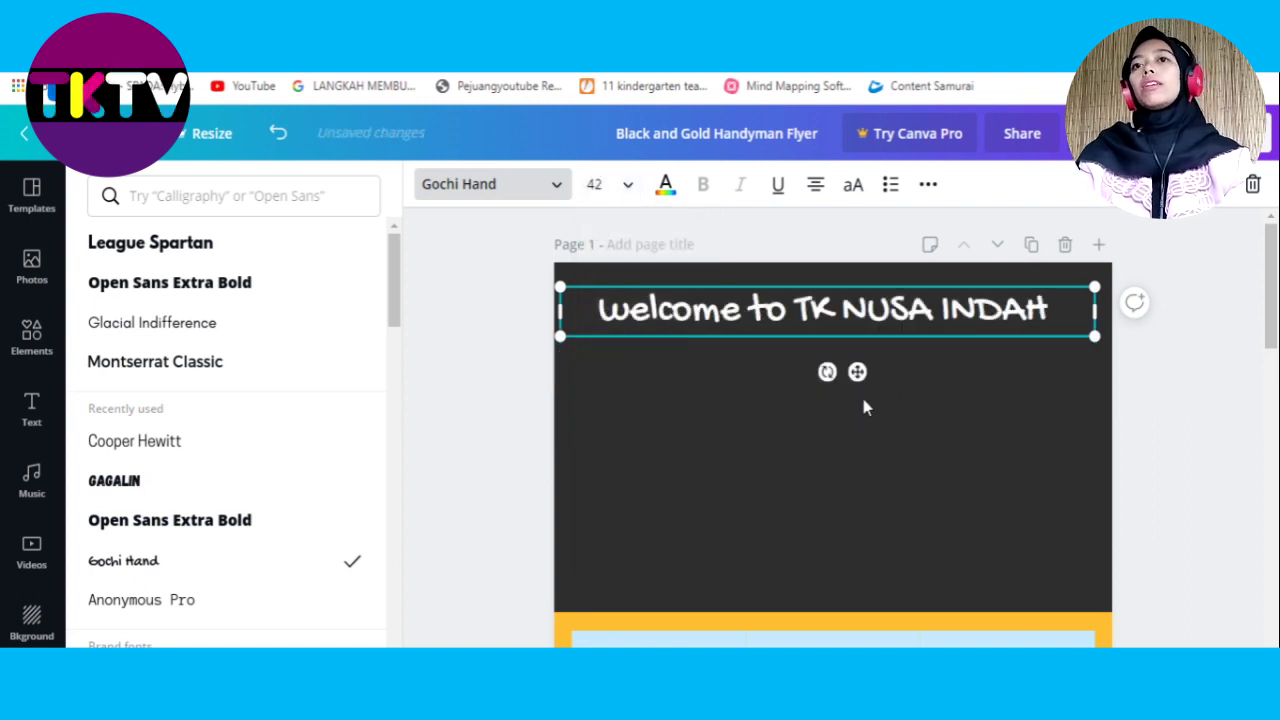
Recolor the welcome heading with the golden yellow from the document colors.
click(665, 186)
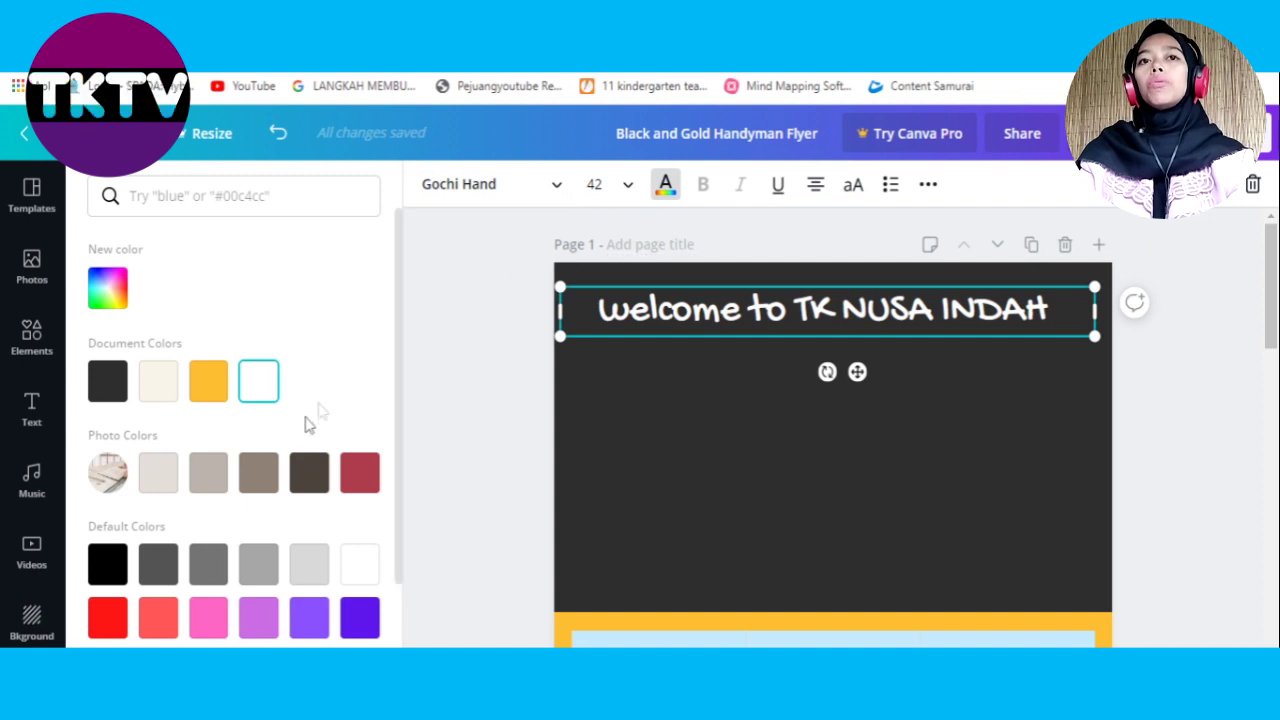
click(211, 384)
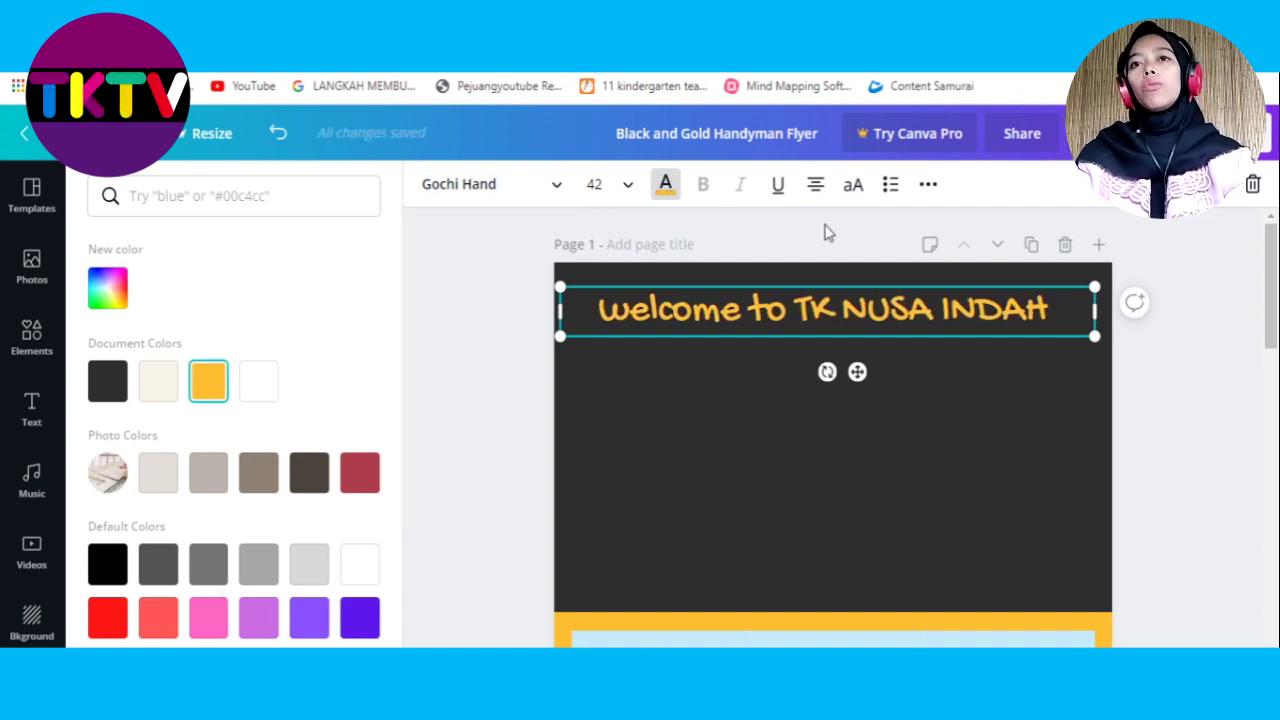
click(760, 320)
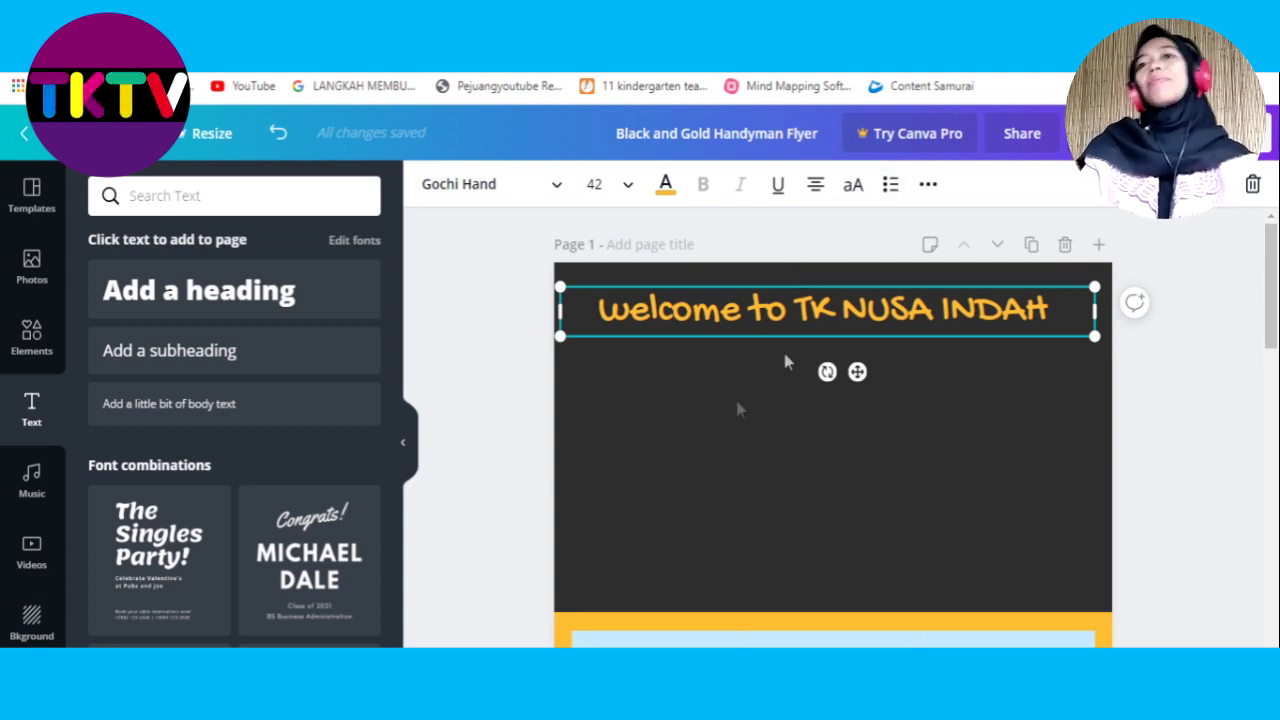
click(919, 374)
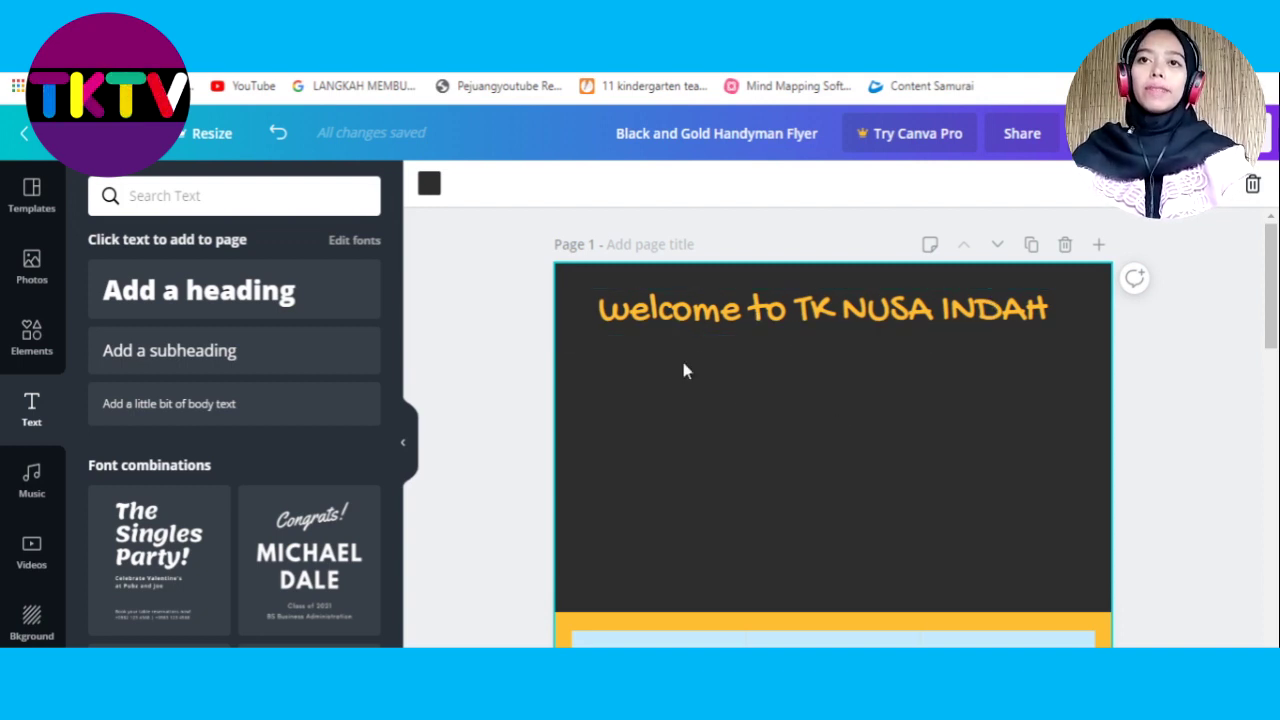
Shift the welcome heading slightly up and to the right so its text sits centered across the page.
click(774, 320)
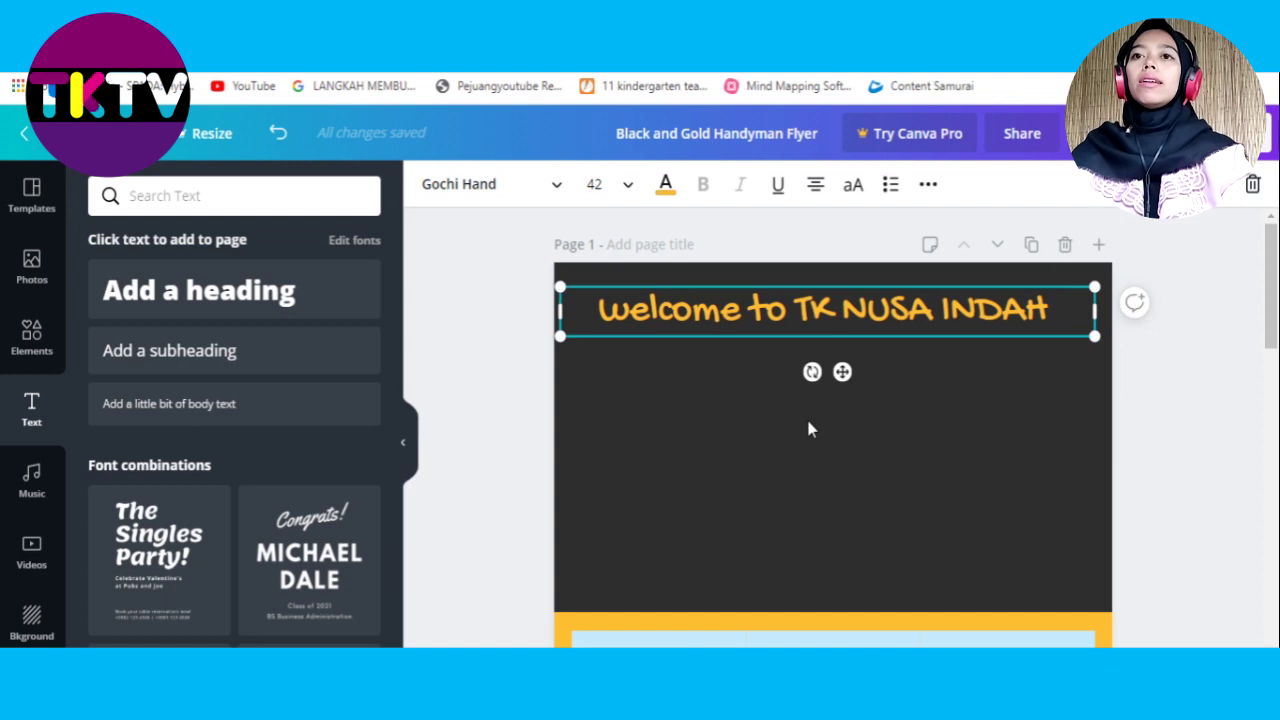
mouse_move(844, 372)
mouse_down()
mouse_move(820, 414)
mouse_move(857, 389)
mouse_move(843, 354)
mouse_move(857, 363)
mouse_up()
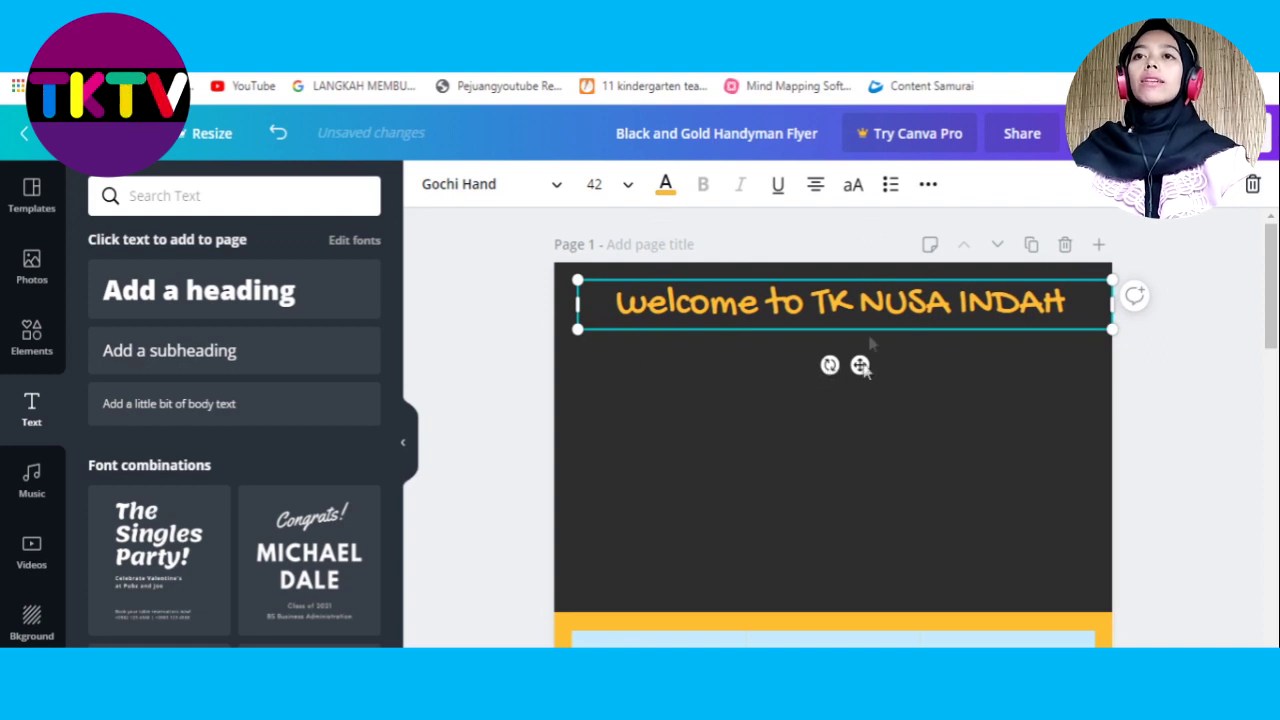
click(760, 452)
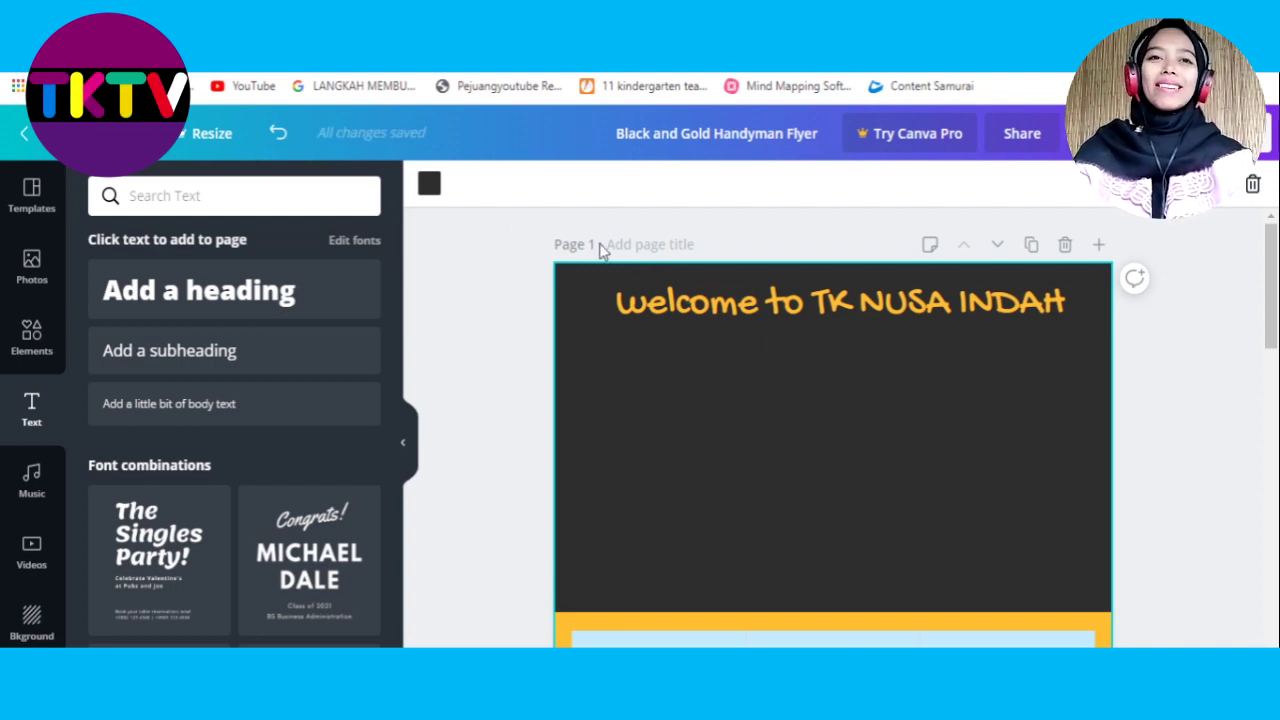
Search the elements library for "KINDERGARTEN" and look through the illustrations for one that suits the flyer.
click(33, 340)
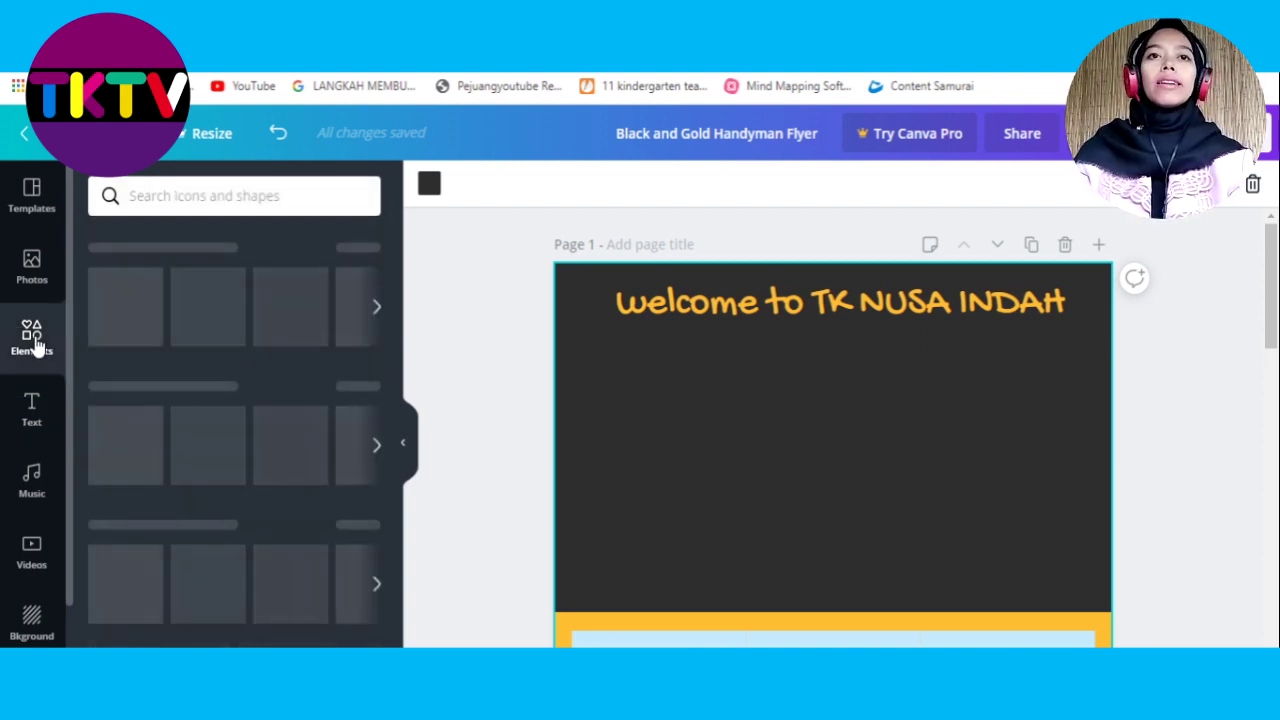
click(163, 198)
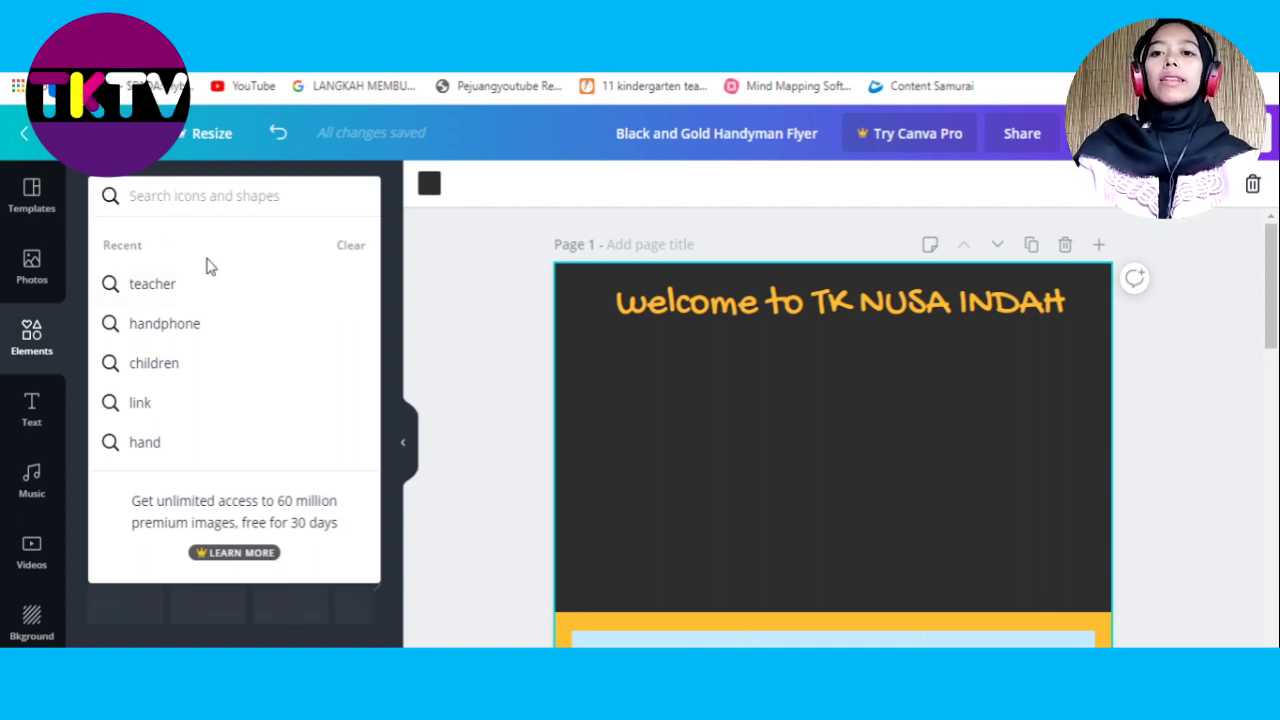
text(K)
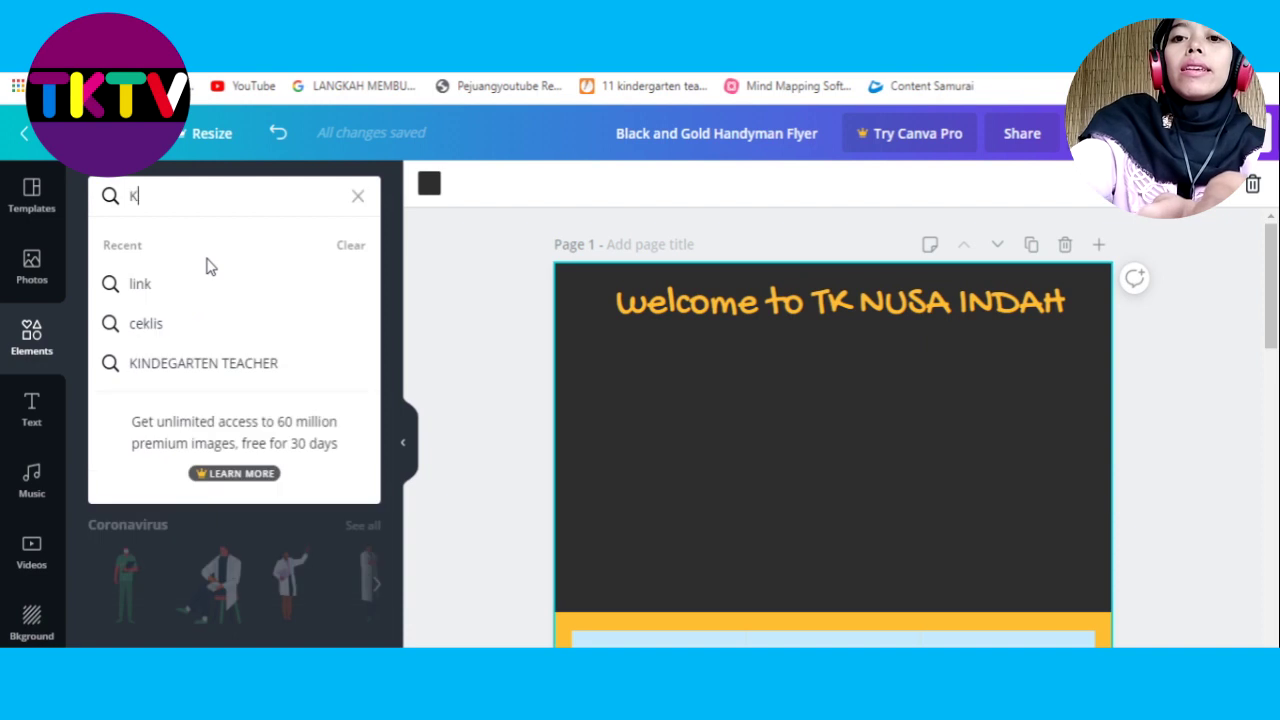
text(INDERGAS)
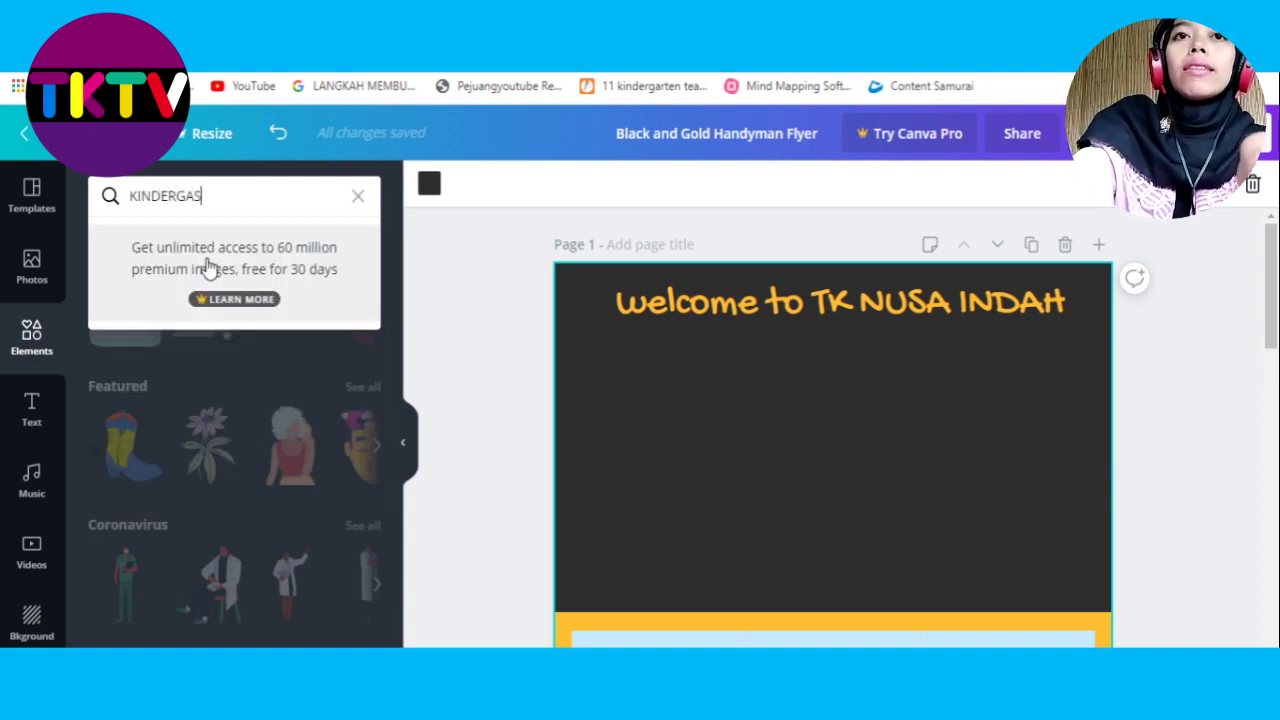
key(BackSpace)
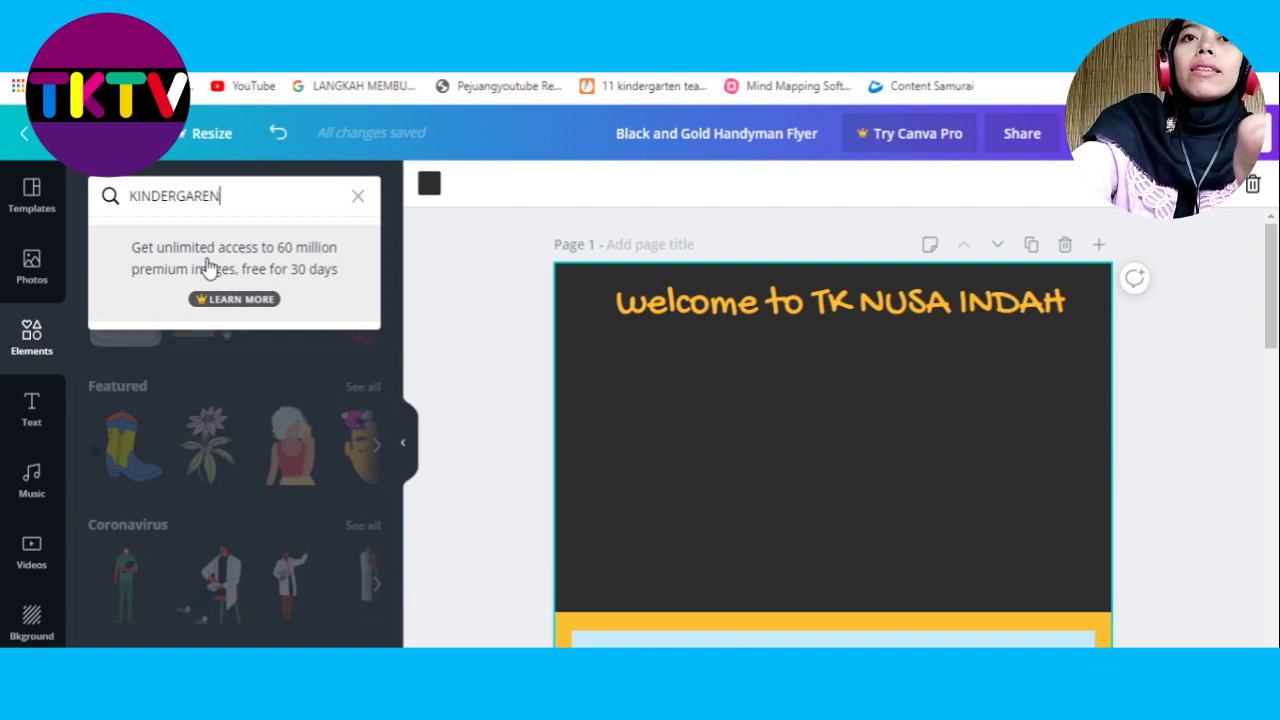
key(BackSpace)
key(BackSpace)
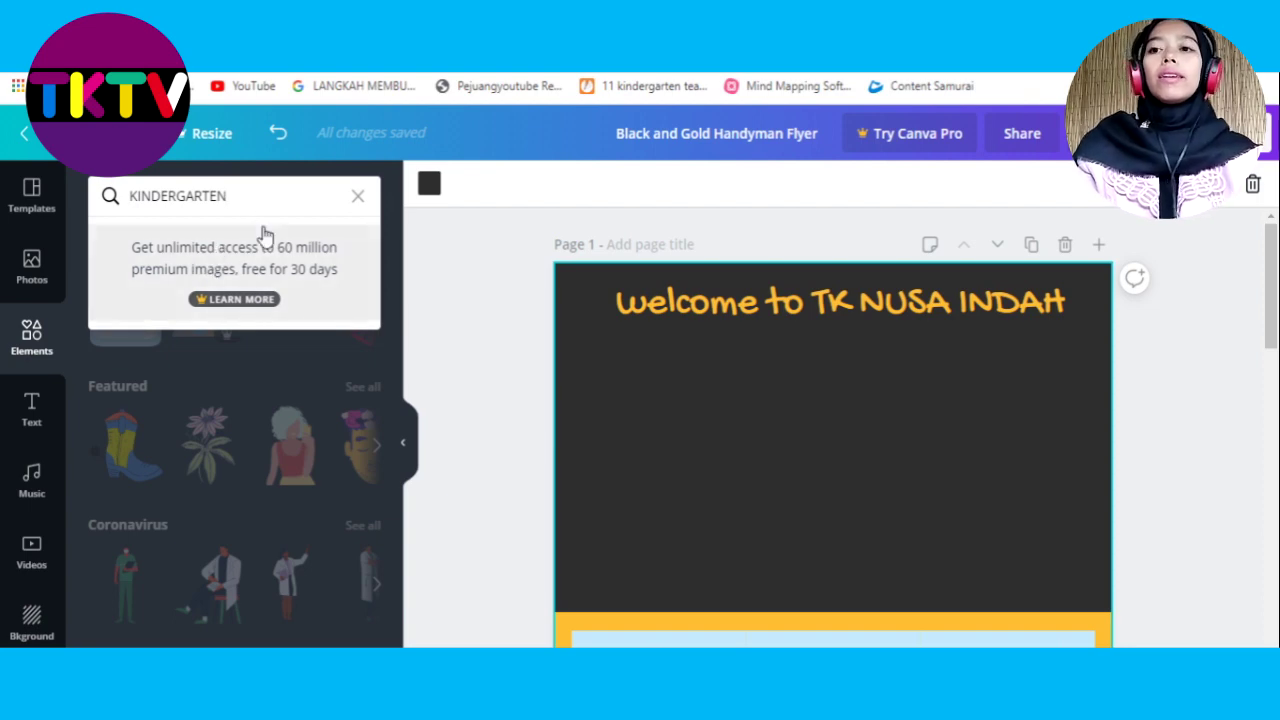
key(Return)
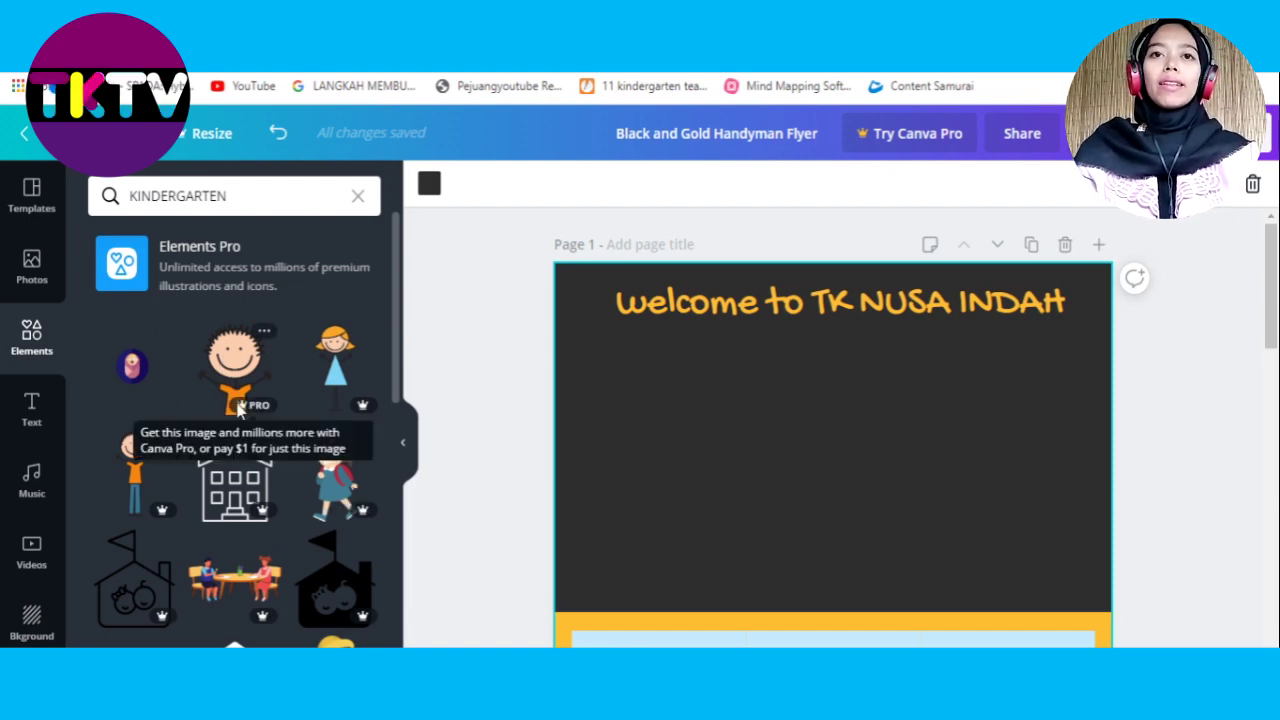
scroll(383, 452, down, 10)
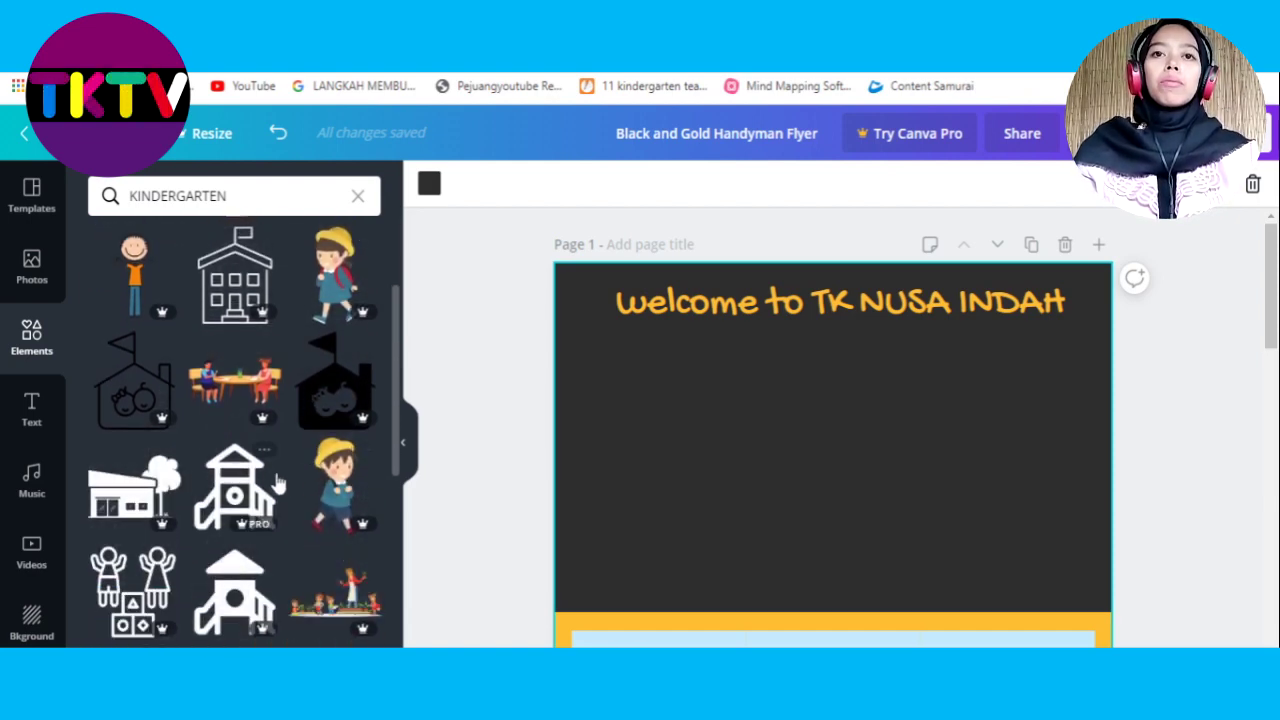
Look further through the KINDERGARTEN illustrations for a colorful picture of children that suits the flyer.
scroll(272, 485, down, 5)
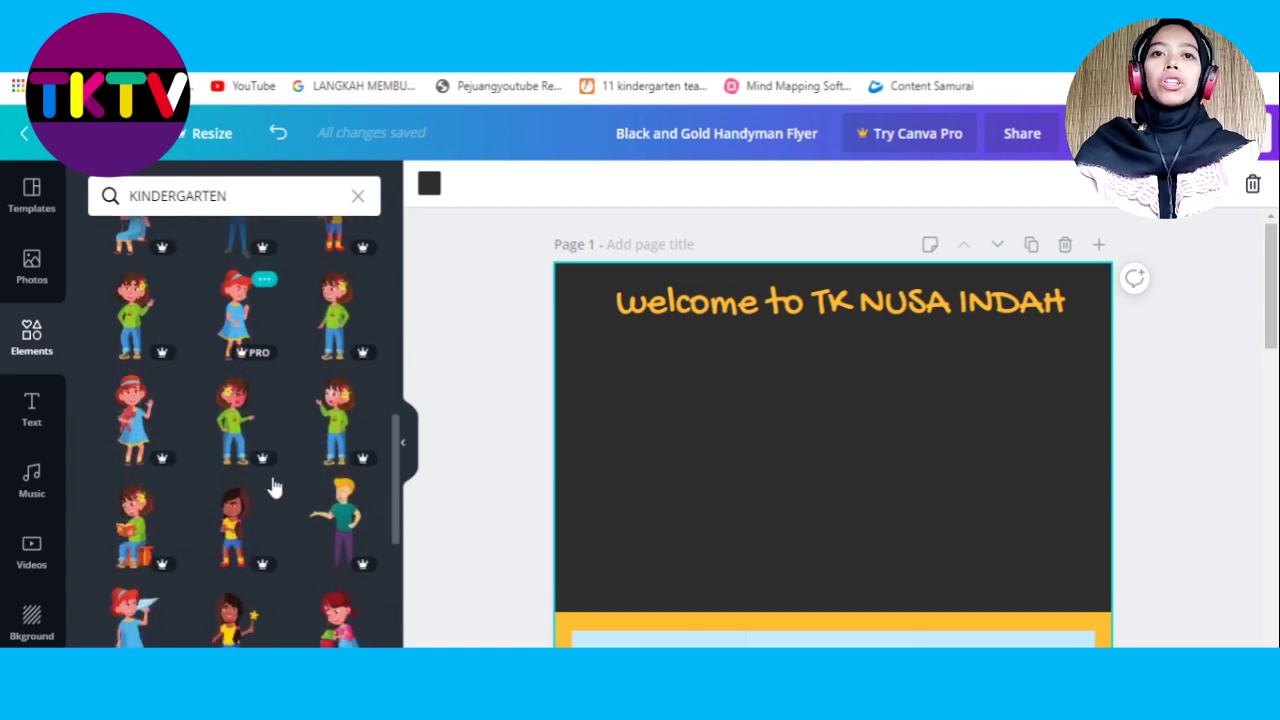
scroll(272, 485, down, 3)
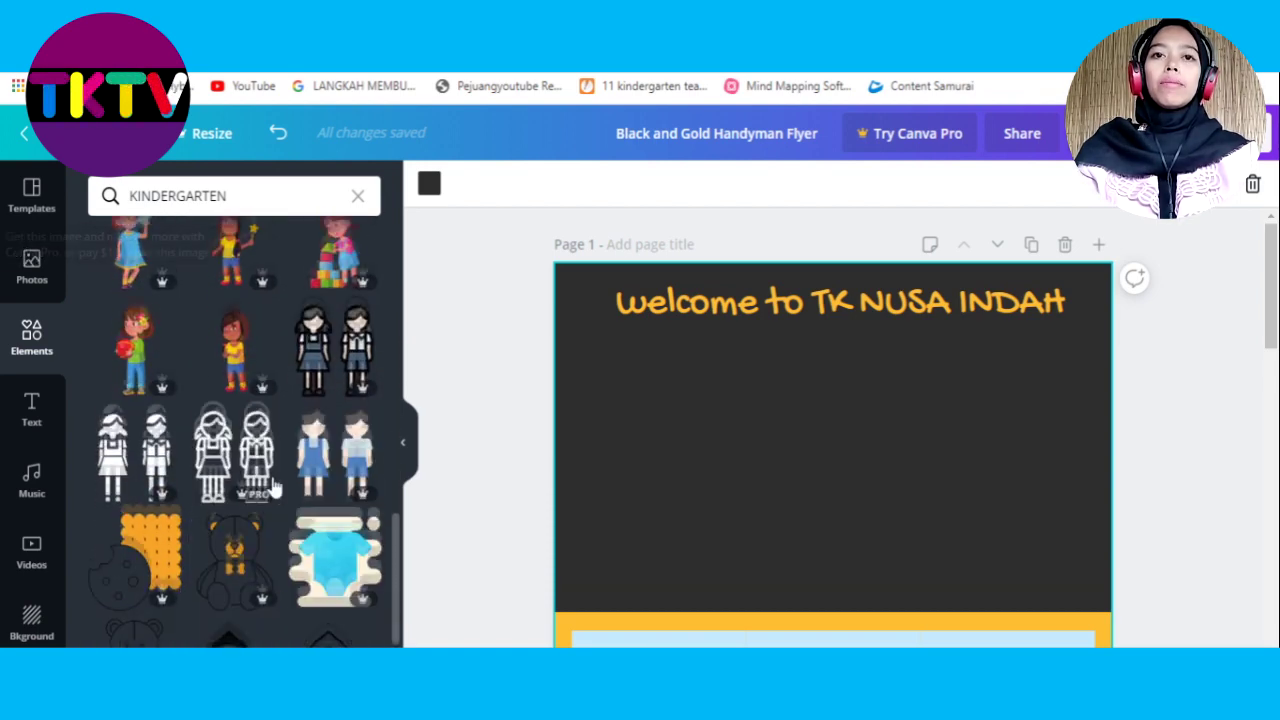
scroll(272, 485, down, 3)
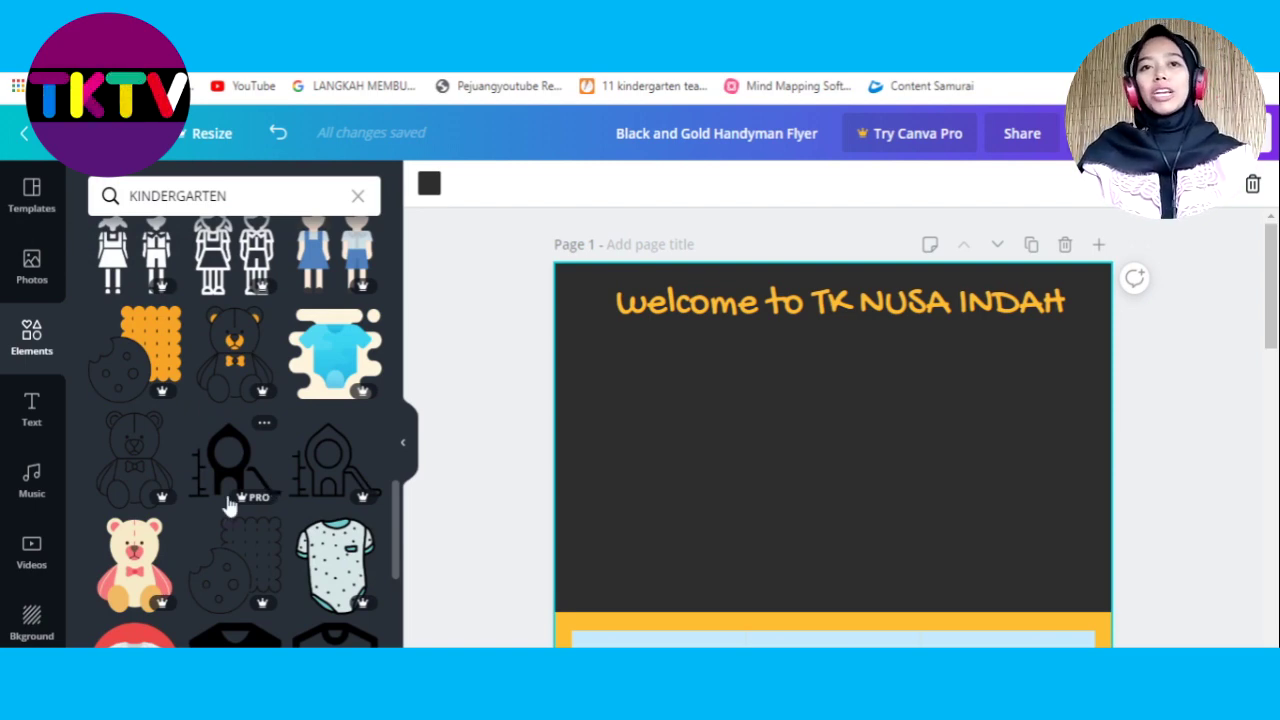
scroll(235, 483, down, 4)
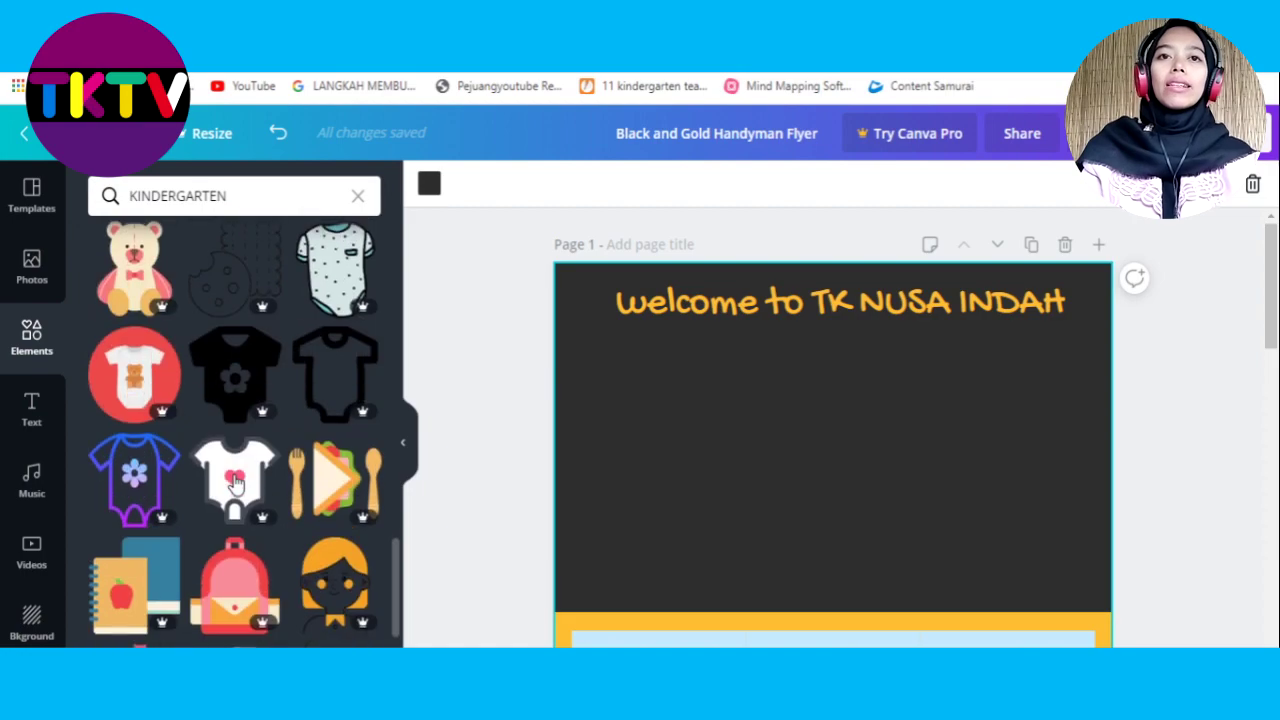
scroll(233, 481, down, 10)
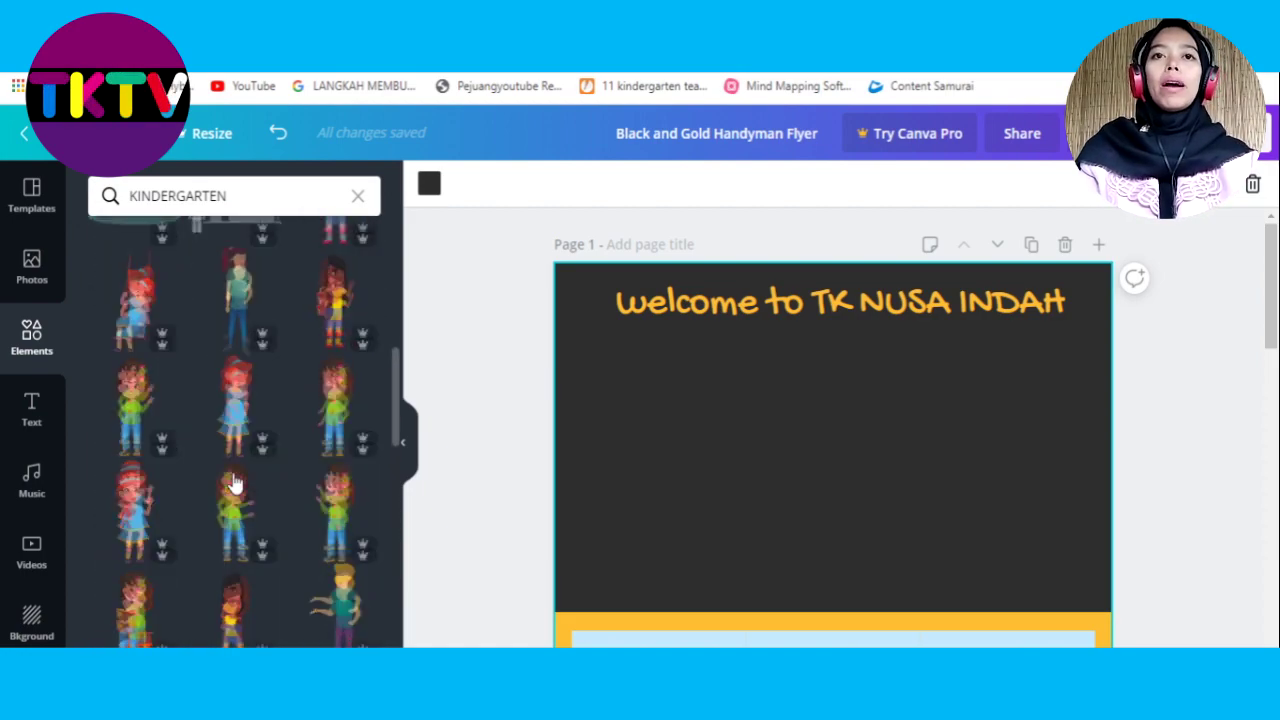
scroll(222, 455, down, 5)
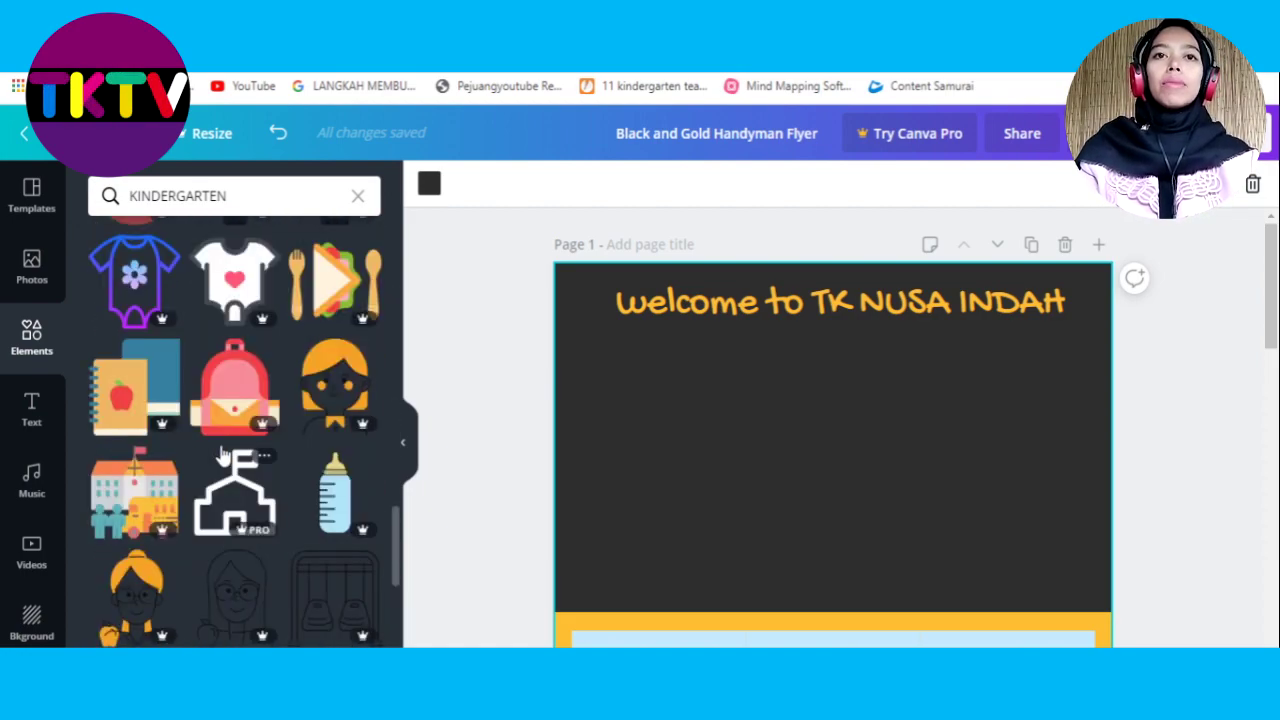
scroll(222, 455, down, 10)
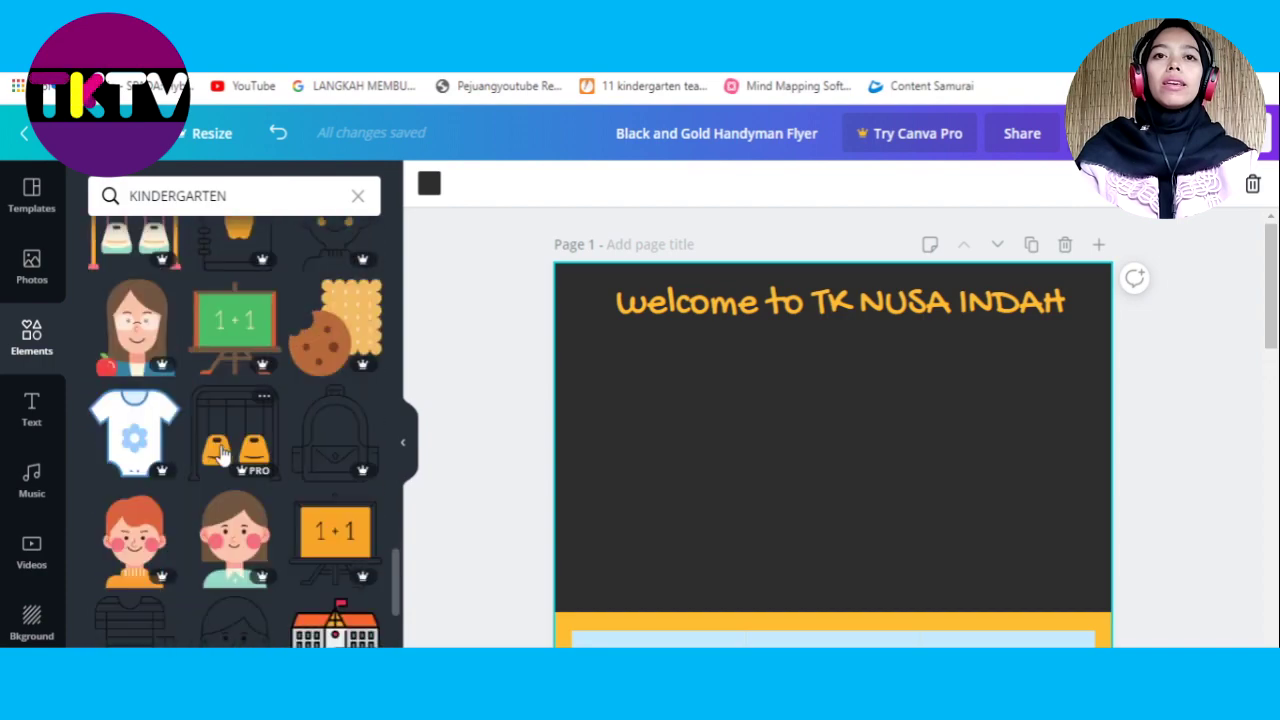
scroll(222, 455, down, 10)
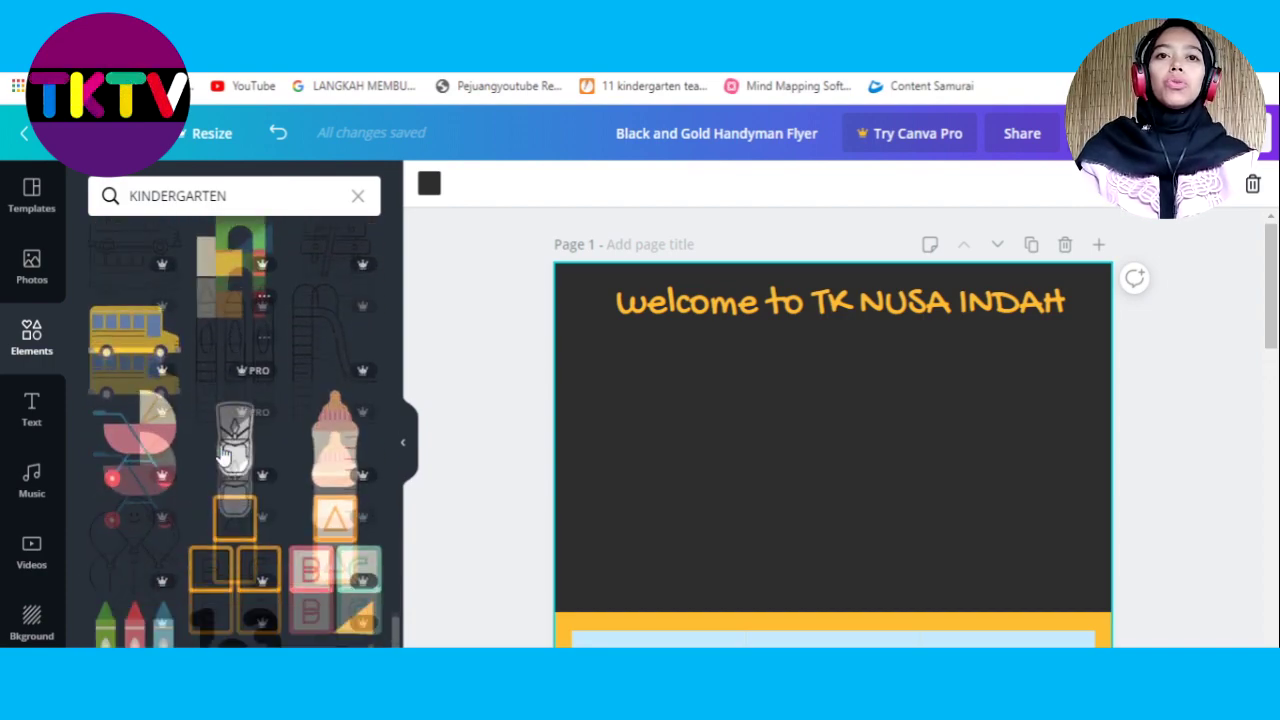
scroll(222, 455, down, 10)
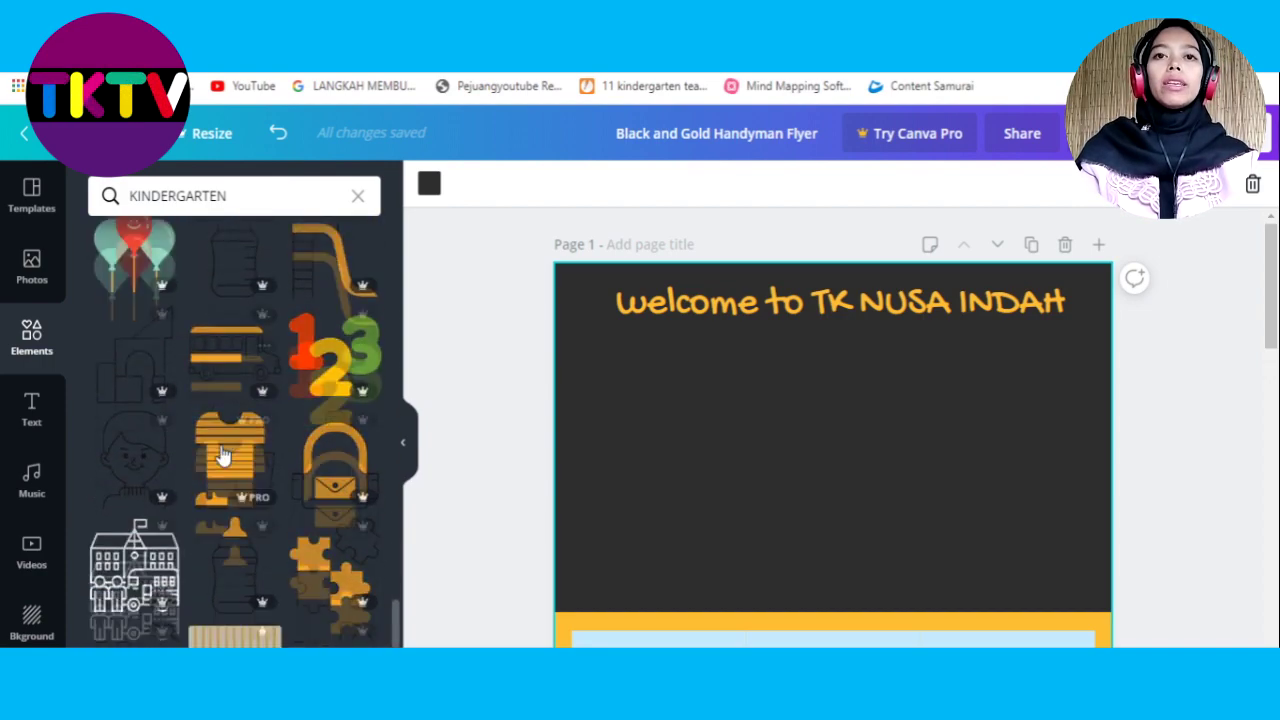
scroll(222, 455, down, 10)
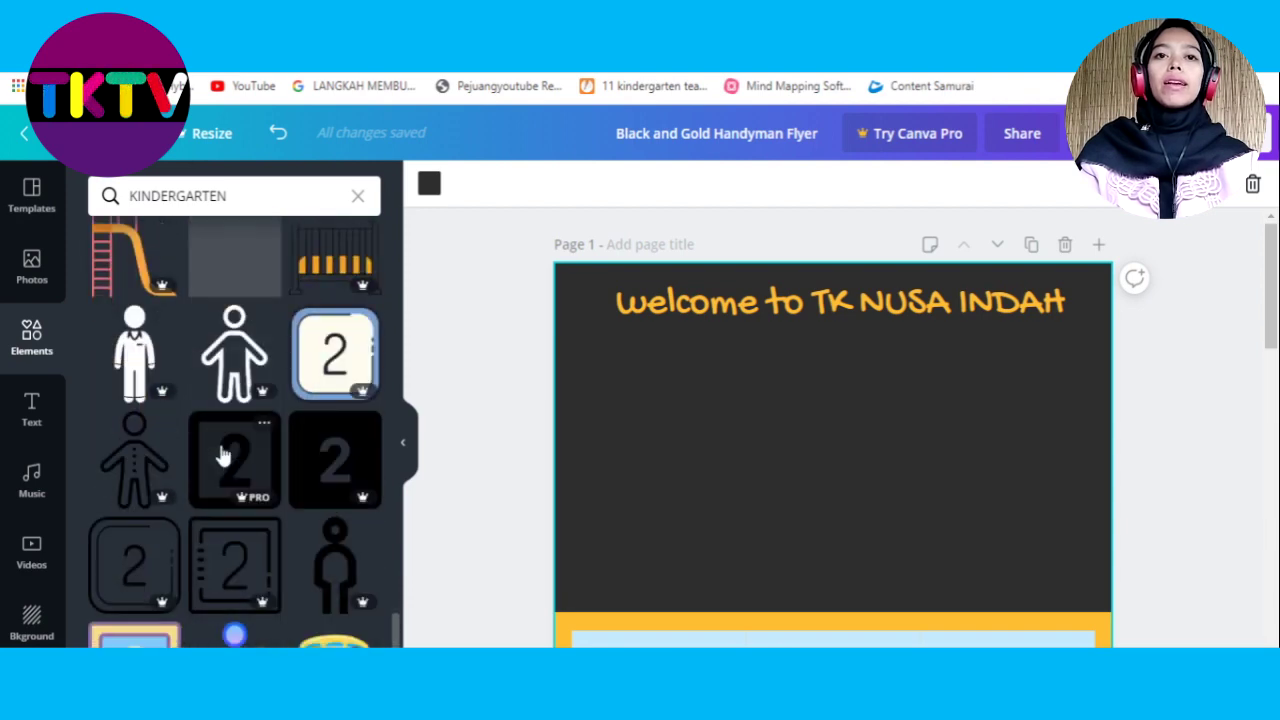
scroll(222, 455, down, 10)
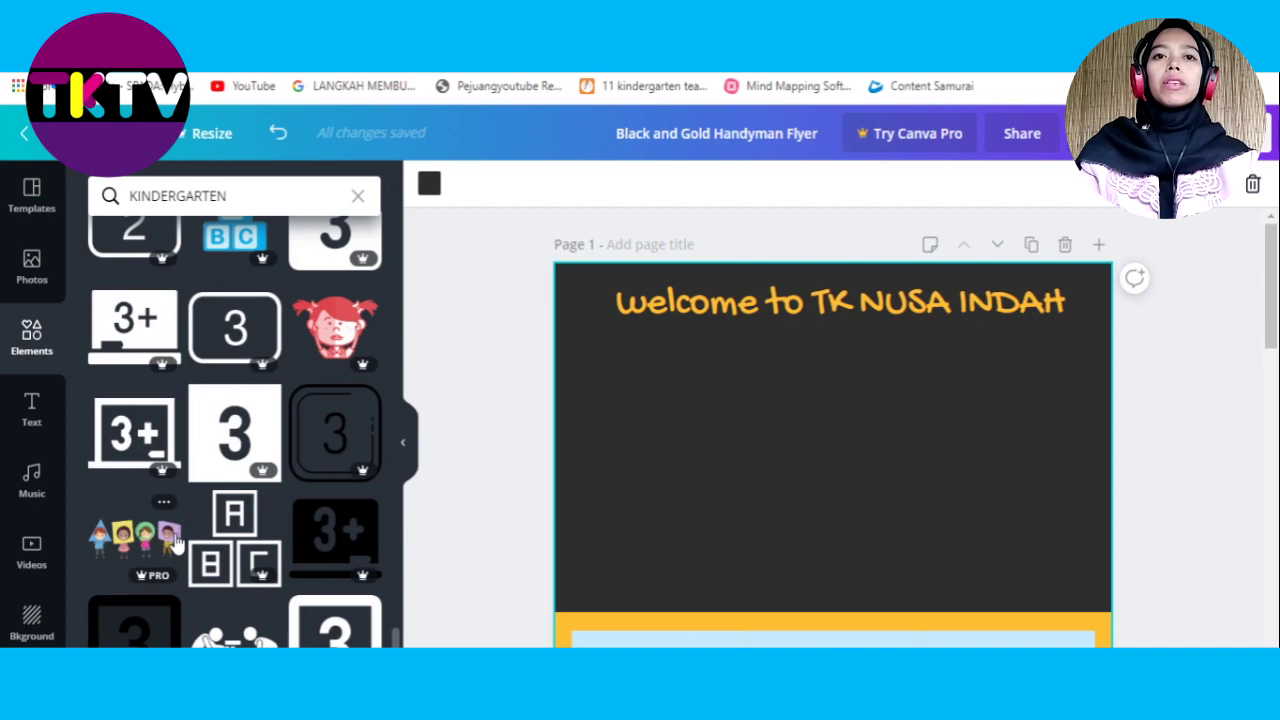
Add the illustration of four children holding colored shapes and center it on the page beneath the welcome heading.
click(175, 541)
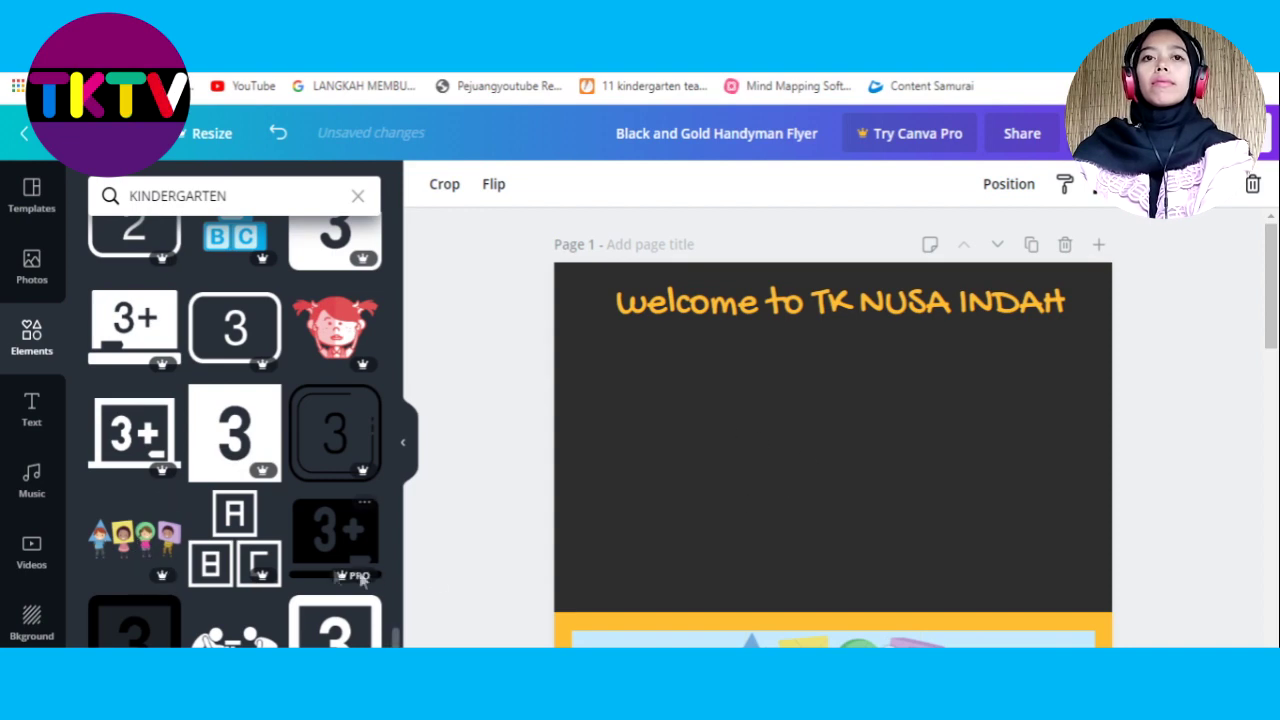
drag(605, 457, 821, 380)
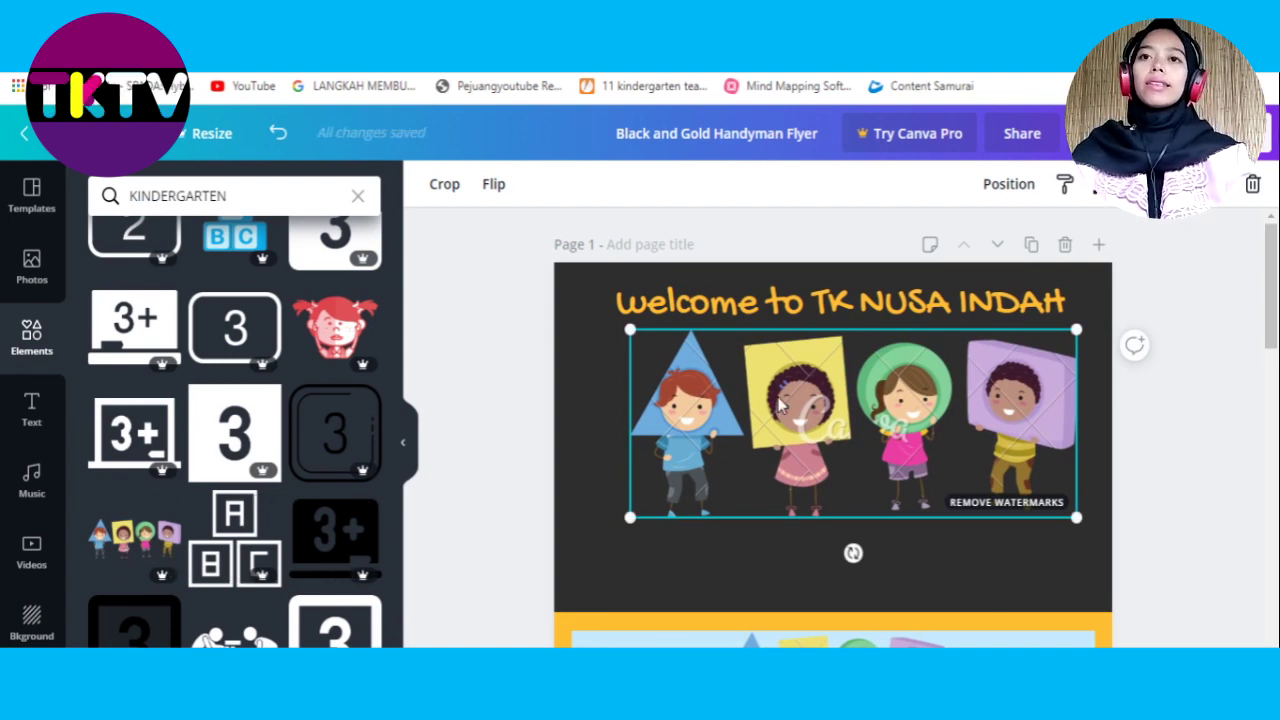
drag(779, 404, 721, 429)
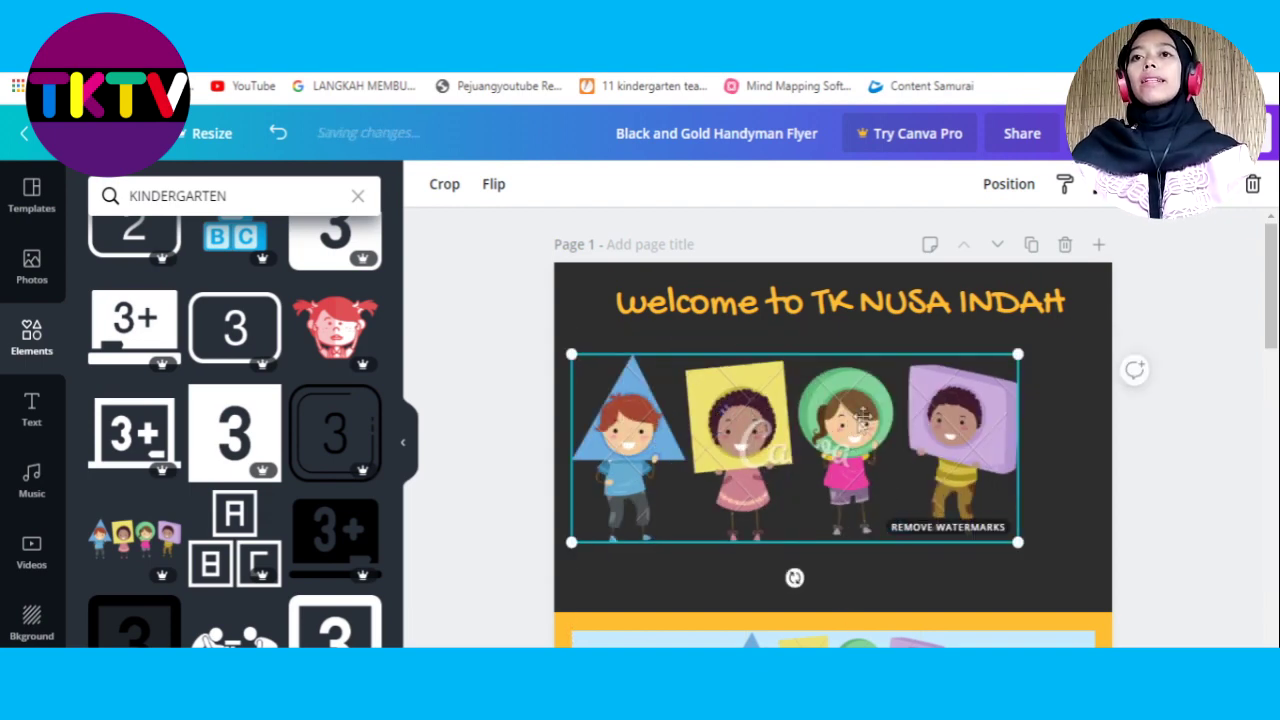
key(ctrl+z)
click(1085, 680)
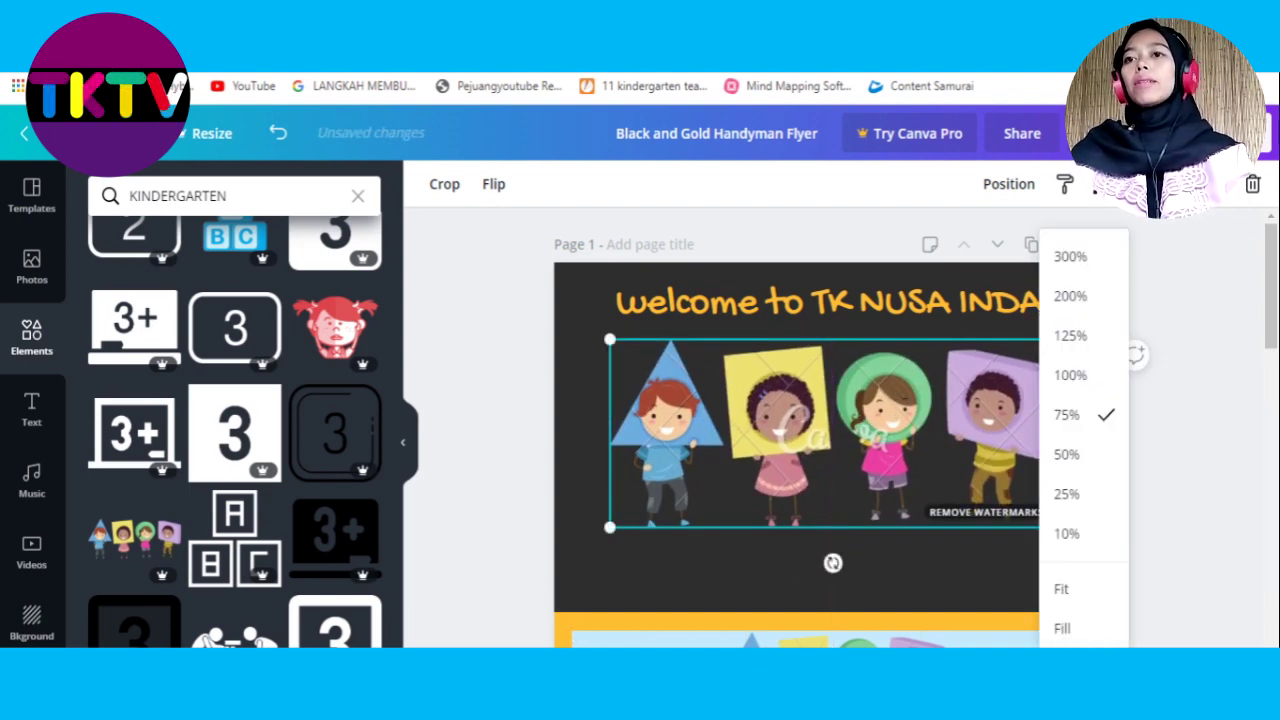
click(1064, 458)
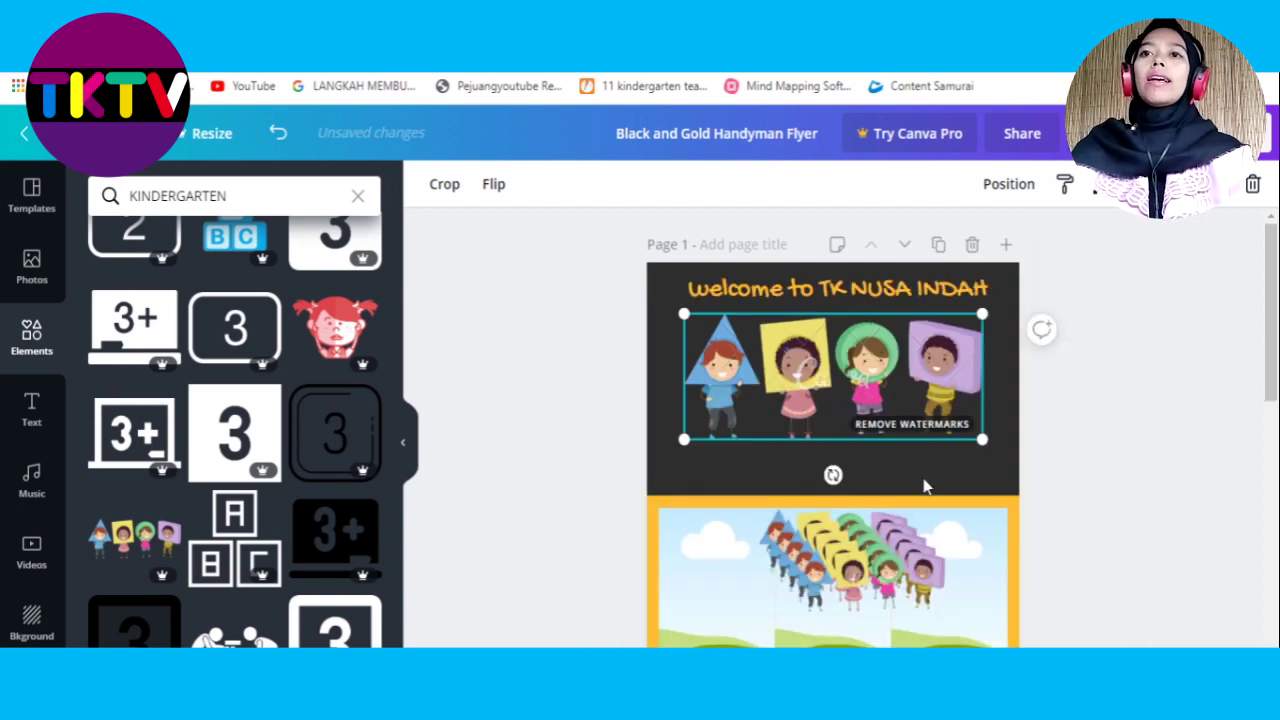
scroll(1045, 485, down, 2)
scroll(1030, 497, up, 2)
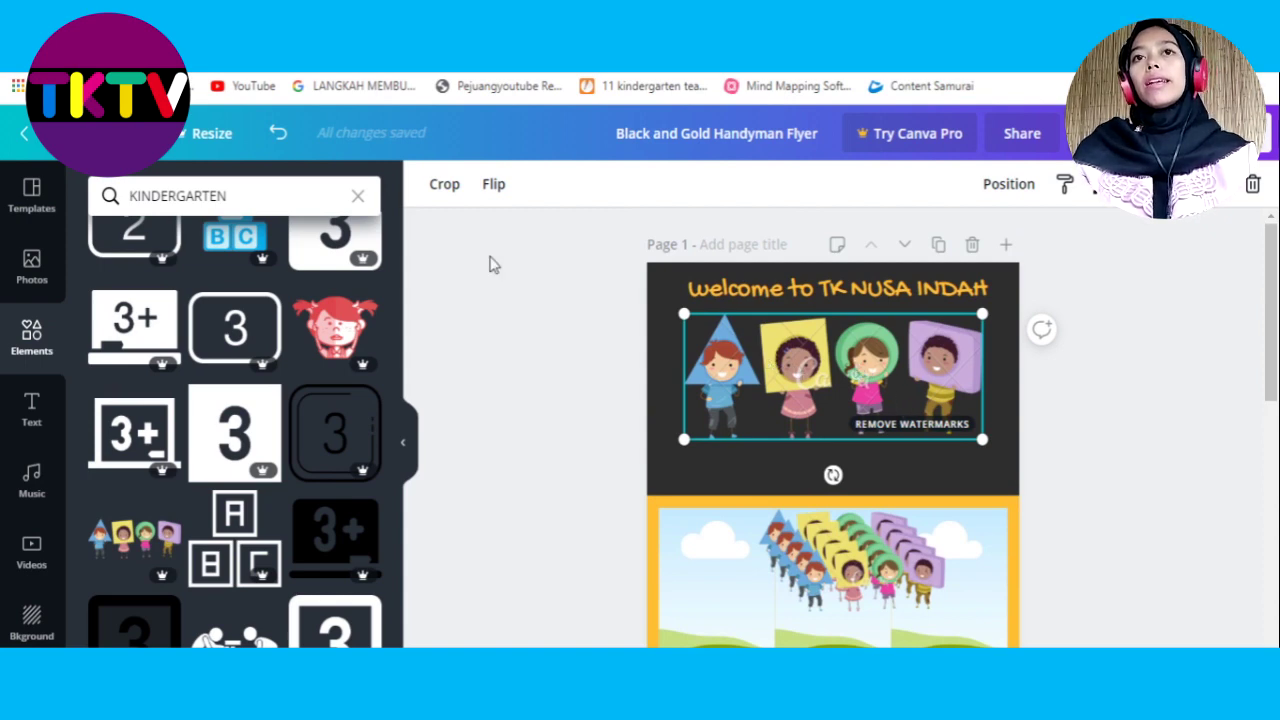
Try flipping the children illustration horizontally and vertically, then return it to its original orientation.
click(445, 190)
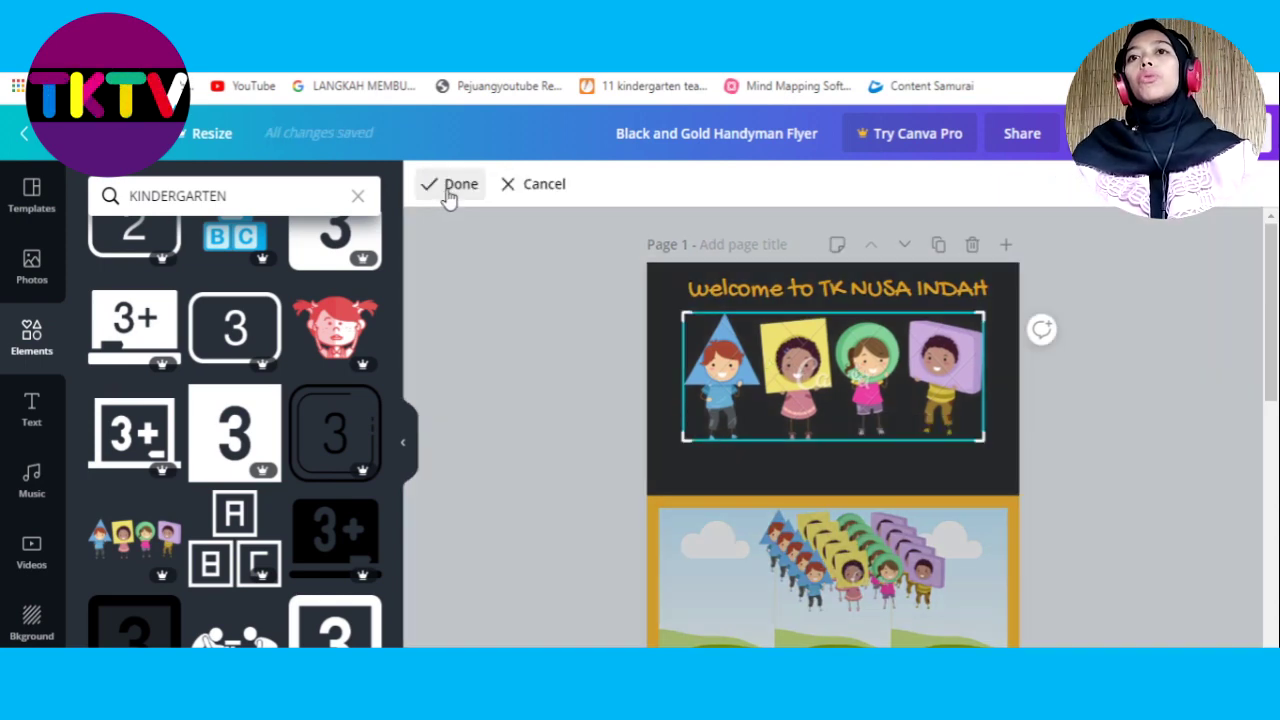
click(535, 188)
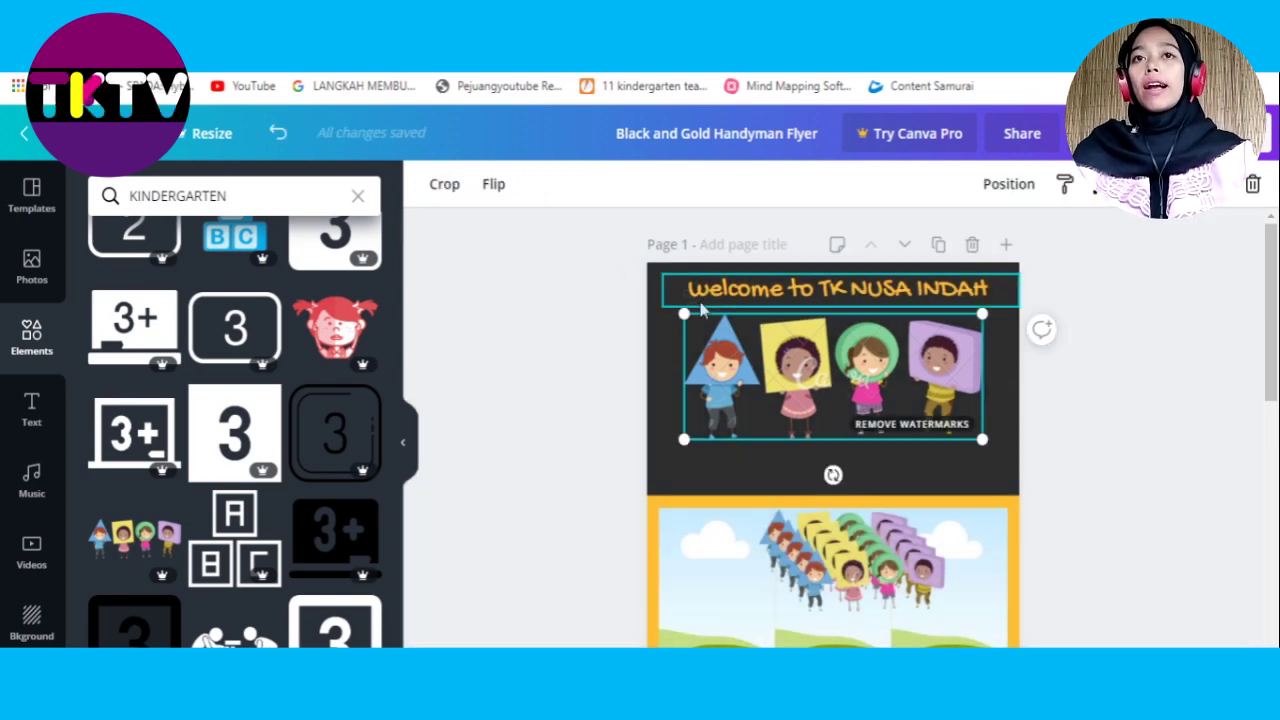
click(502, 195)
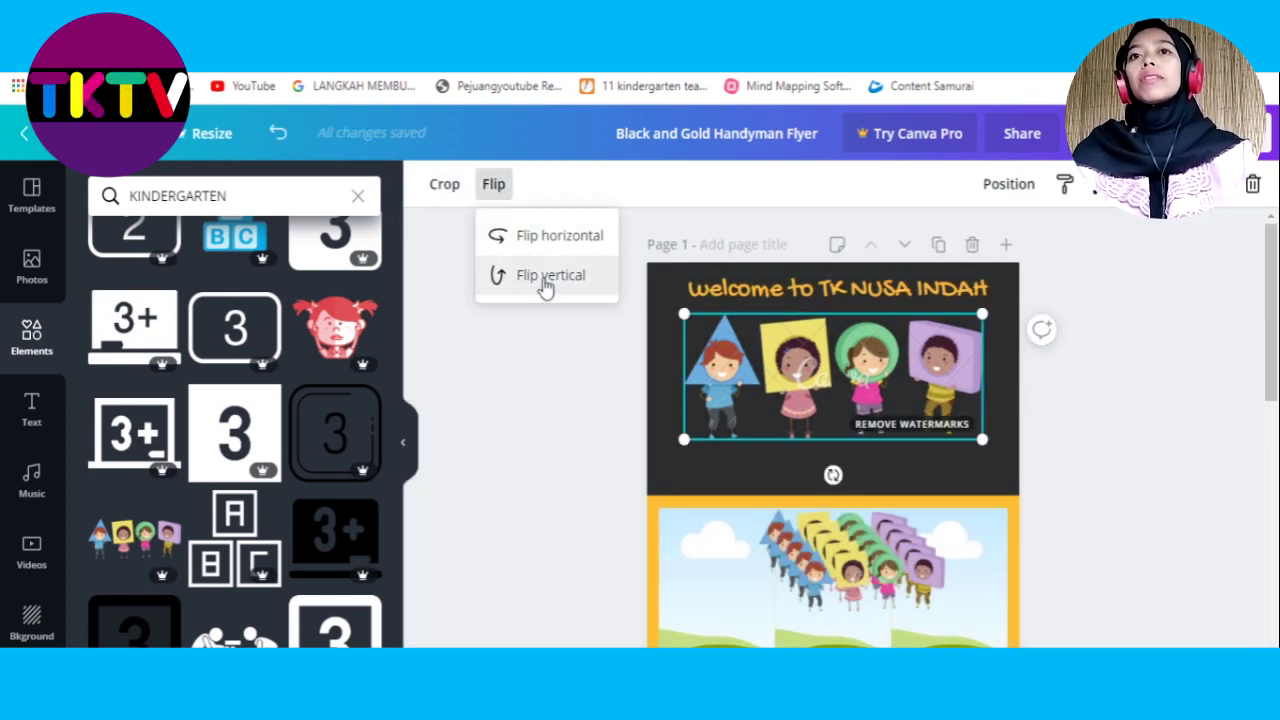
click(556, 238)
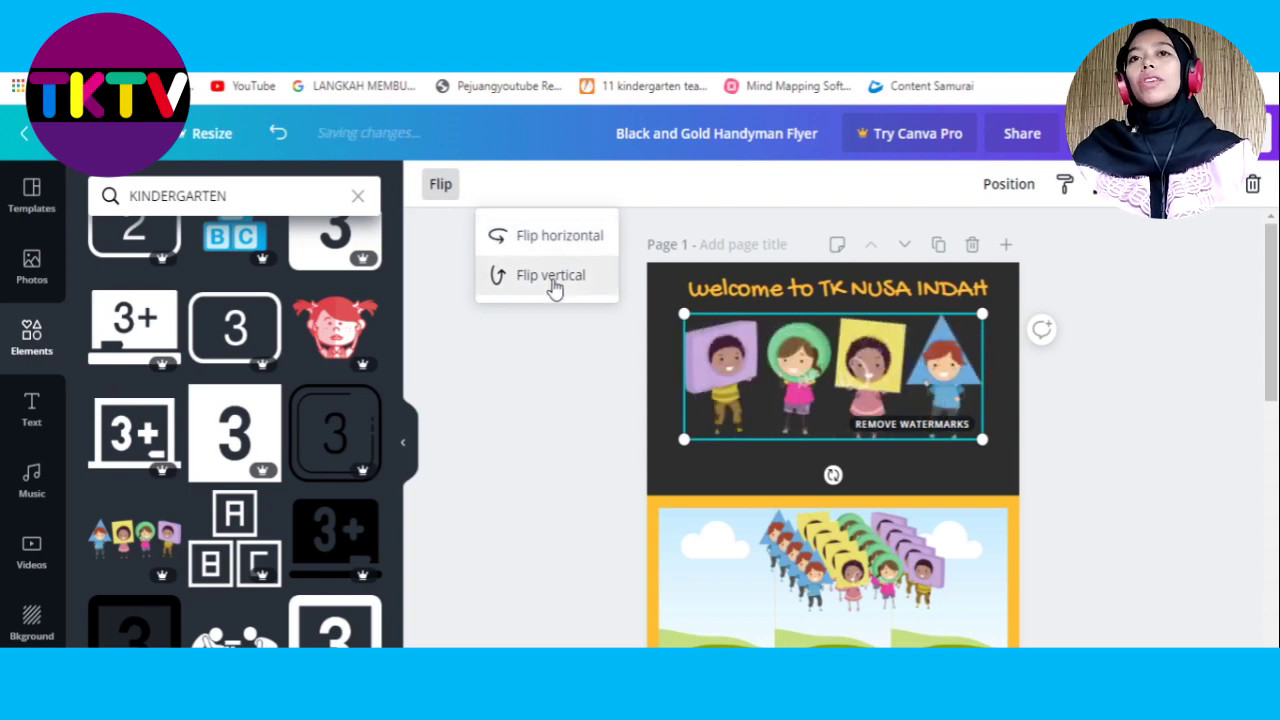
click(554, 285)
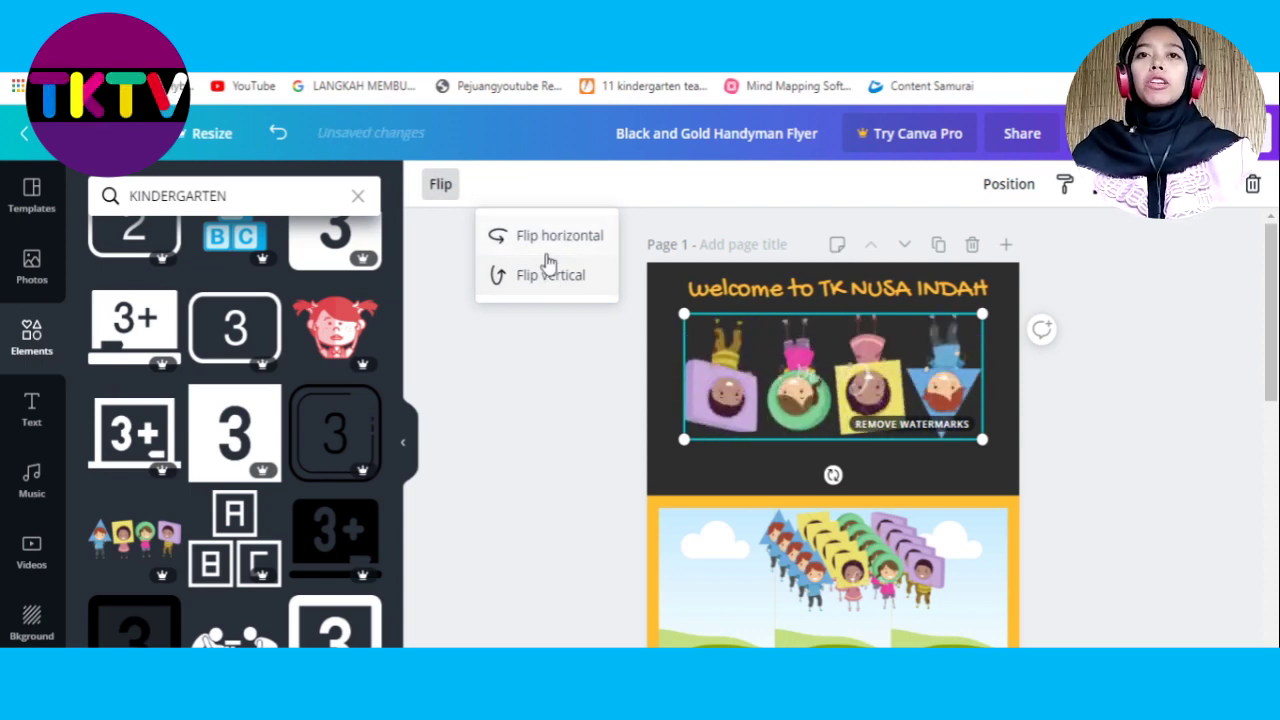
click(541, 242)
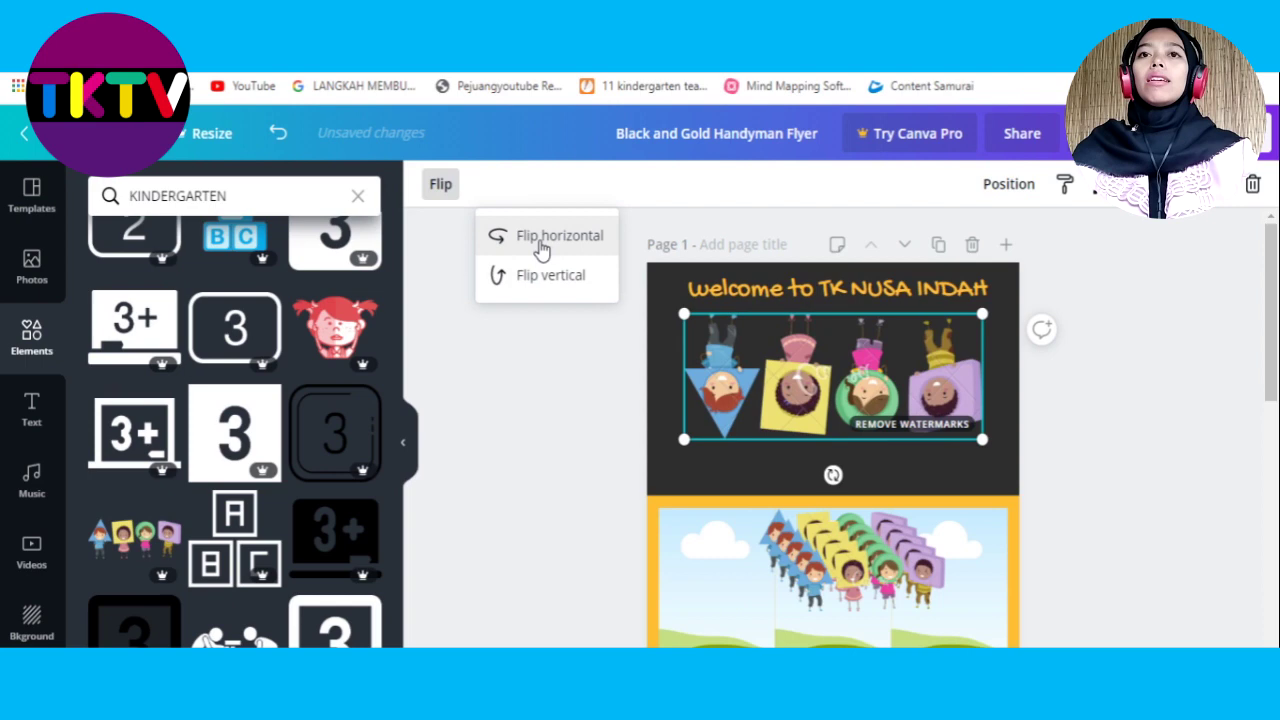
click(532, 285)
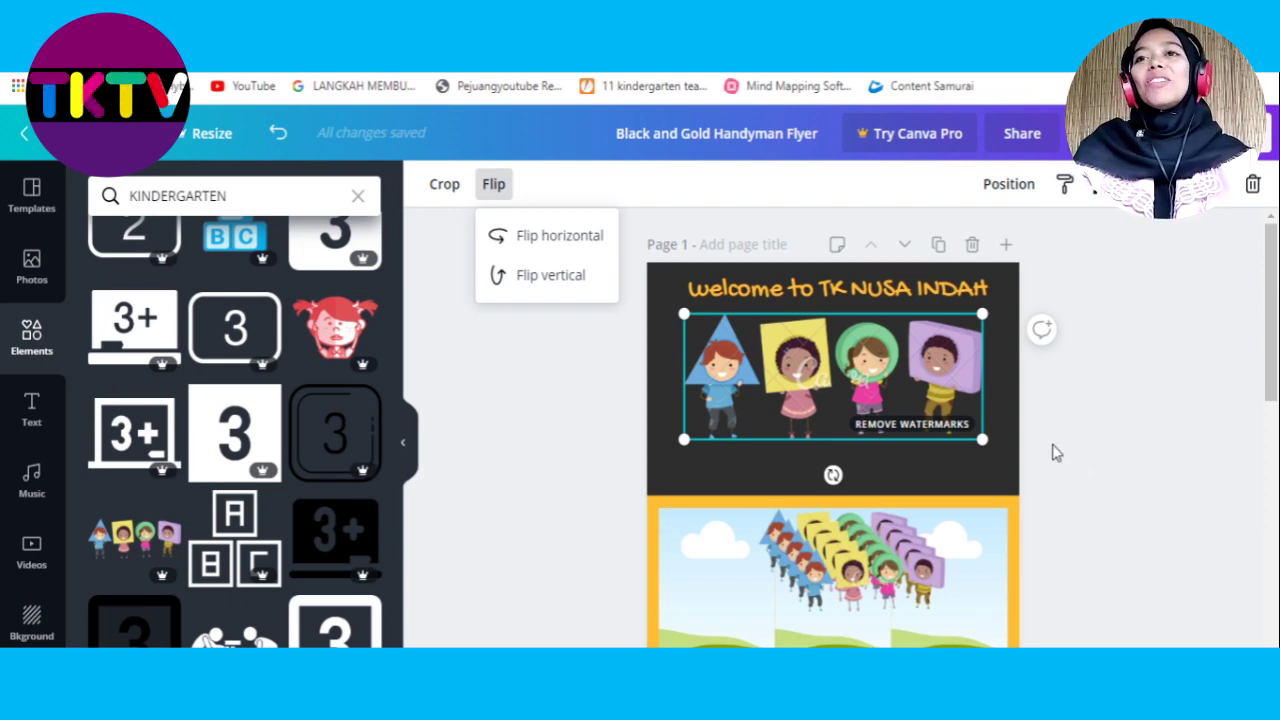
Shrink the children illustration to roughly half its width and place it beneath the left part of the welcome heading.
drag(981, 439, 917, 411)
drag(678, 414, 758, 381)
drag(850, 342, 757, 332)
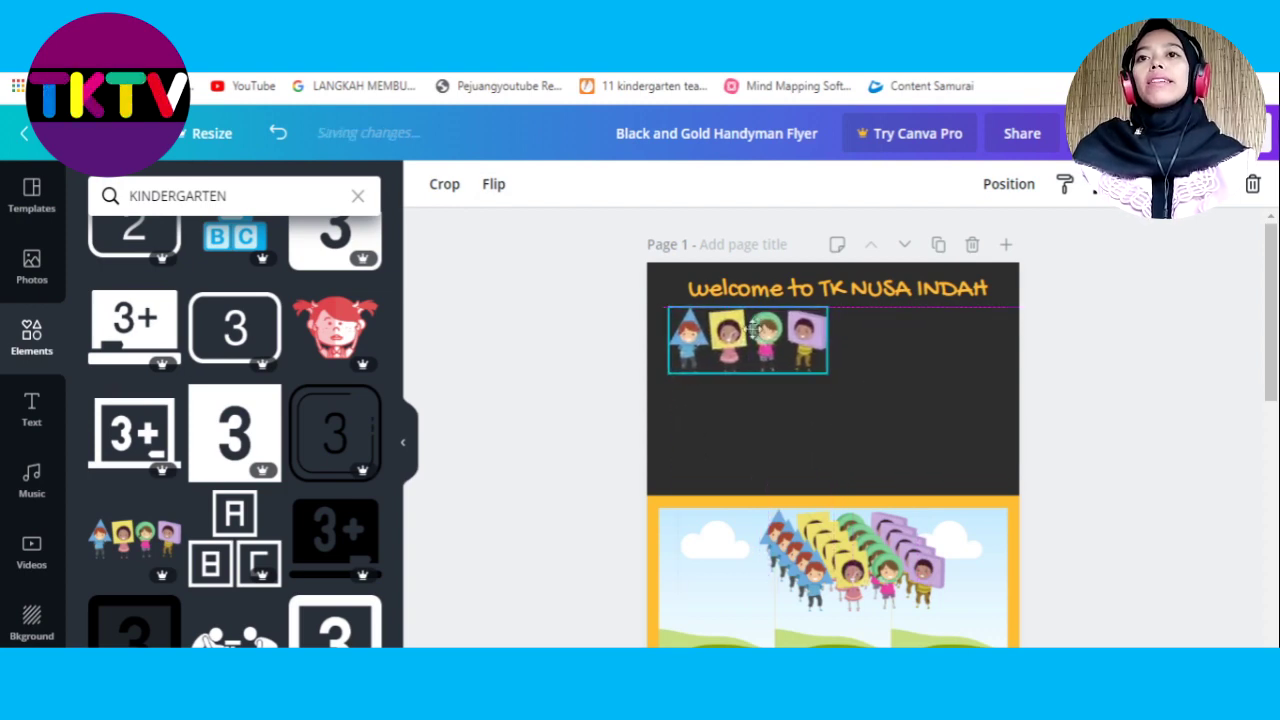
click(903, 372)
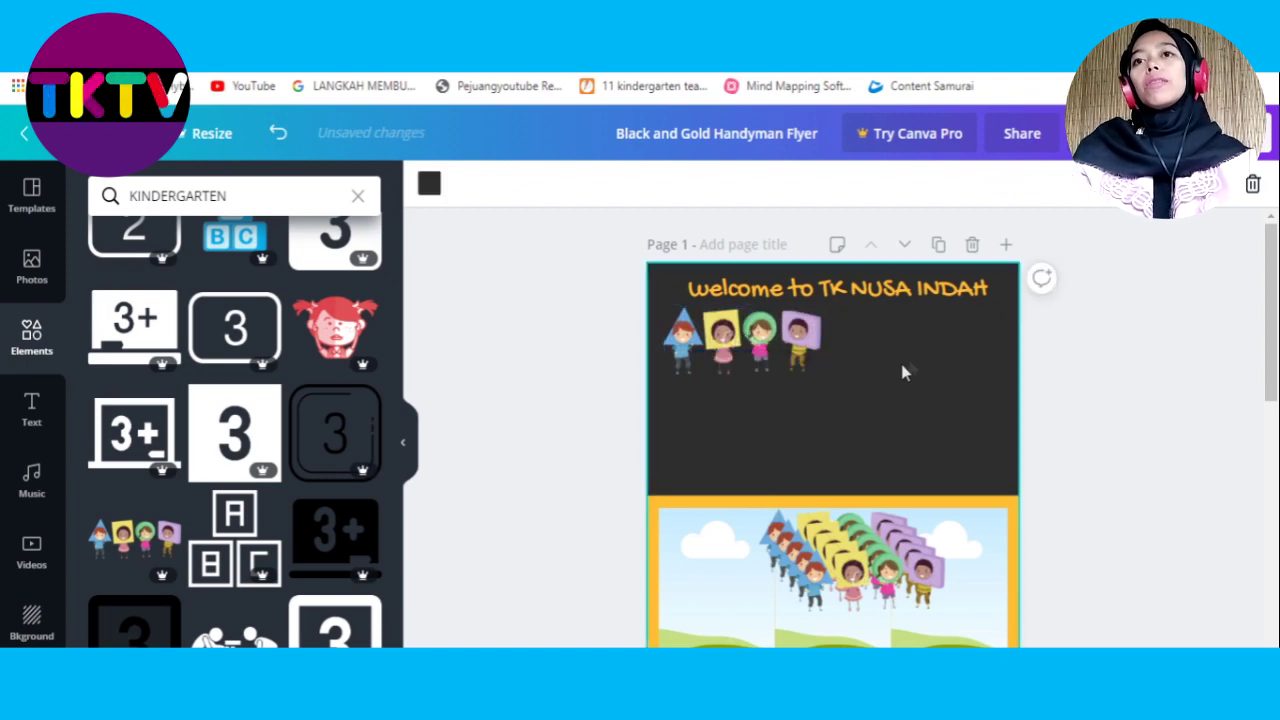
Add the colorful ABC blocks illustration beneath the right end of the welcome heading, scaled down to about 54 × 37.
scroll(300, 480, down, 1)
scroll(288, 495, down, 6)
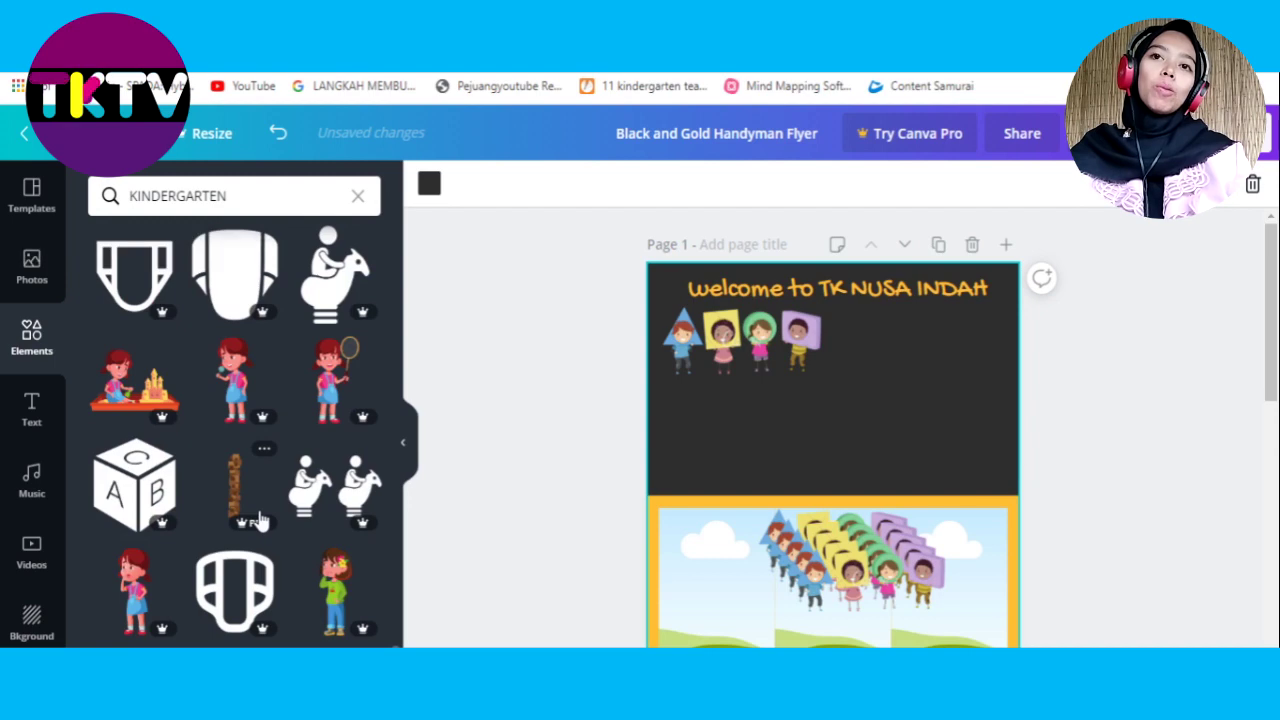
scroll(258, 520, down, 2)
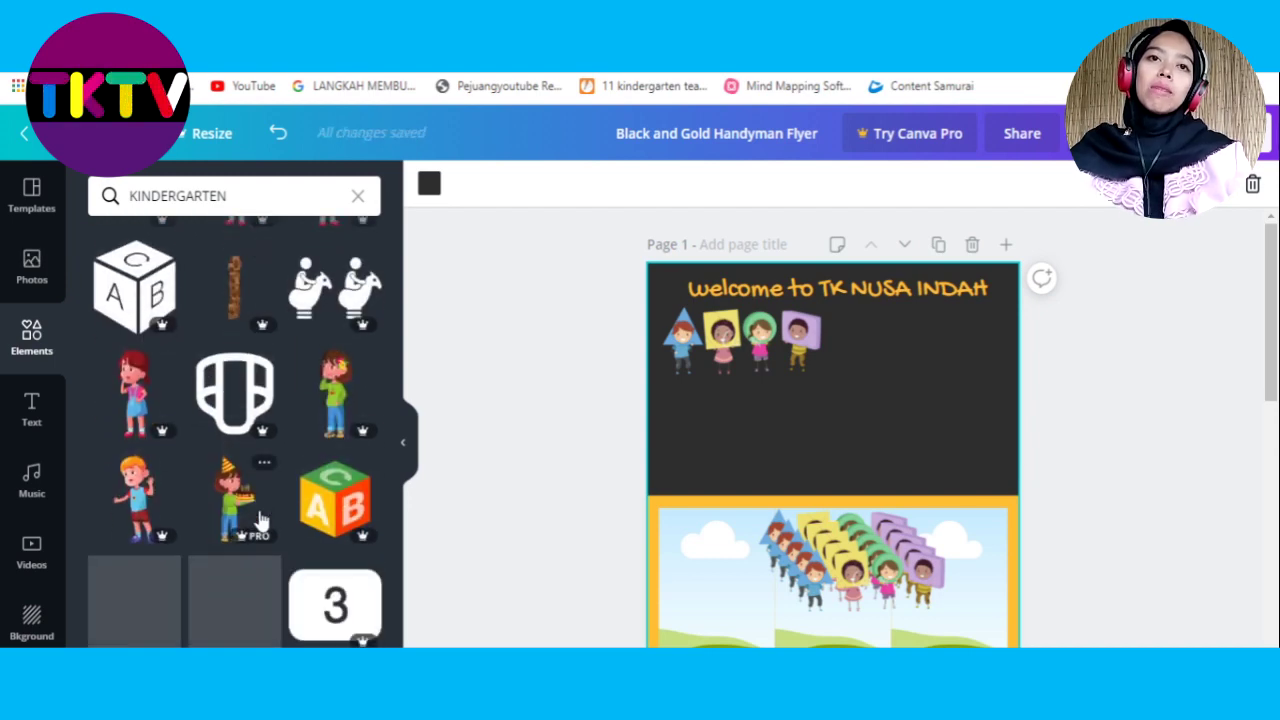
scroll(259, 519, down, 5)
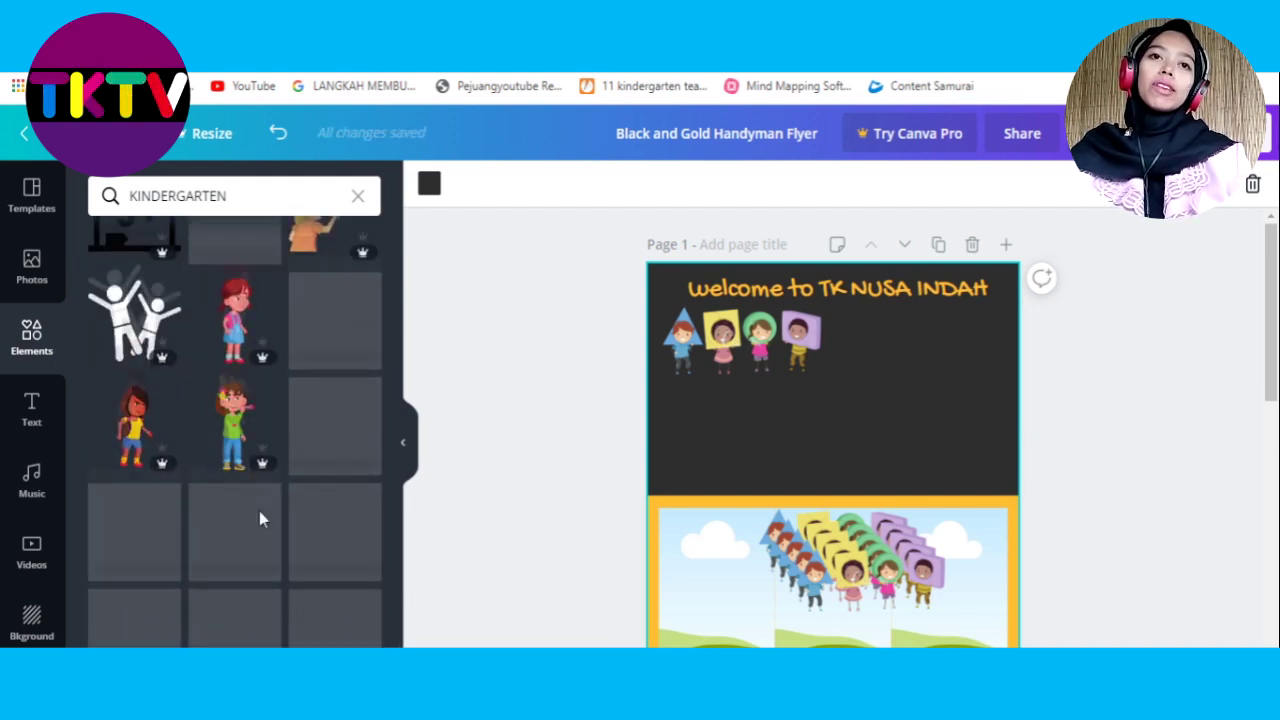
scroll(259, 511, up, 5)
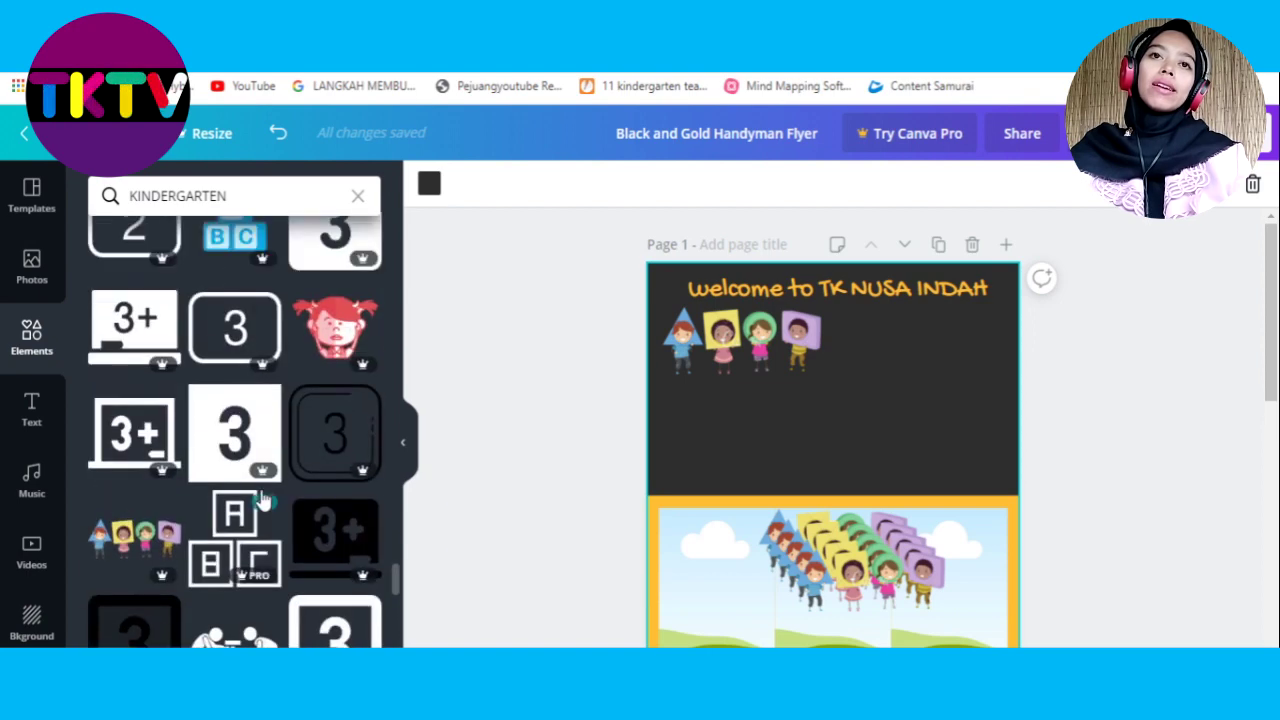
scroll(262, 500, up, 3)
scroll(265, 497, down, 1)
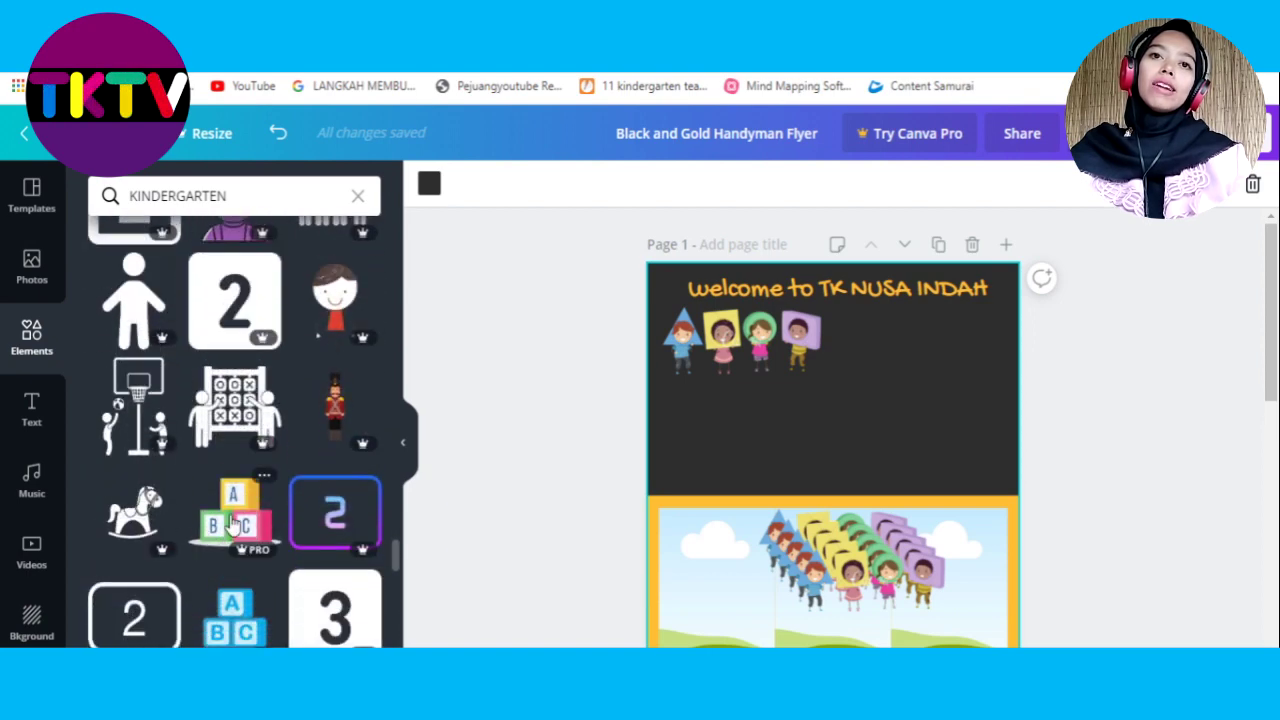
click(232, 522)
drag(830, 517, 942, 375)
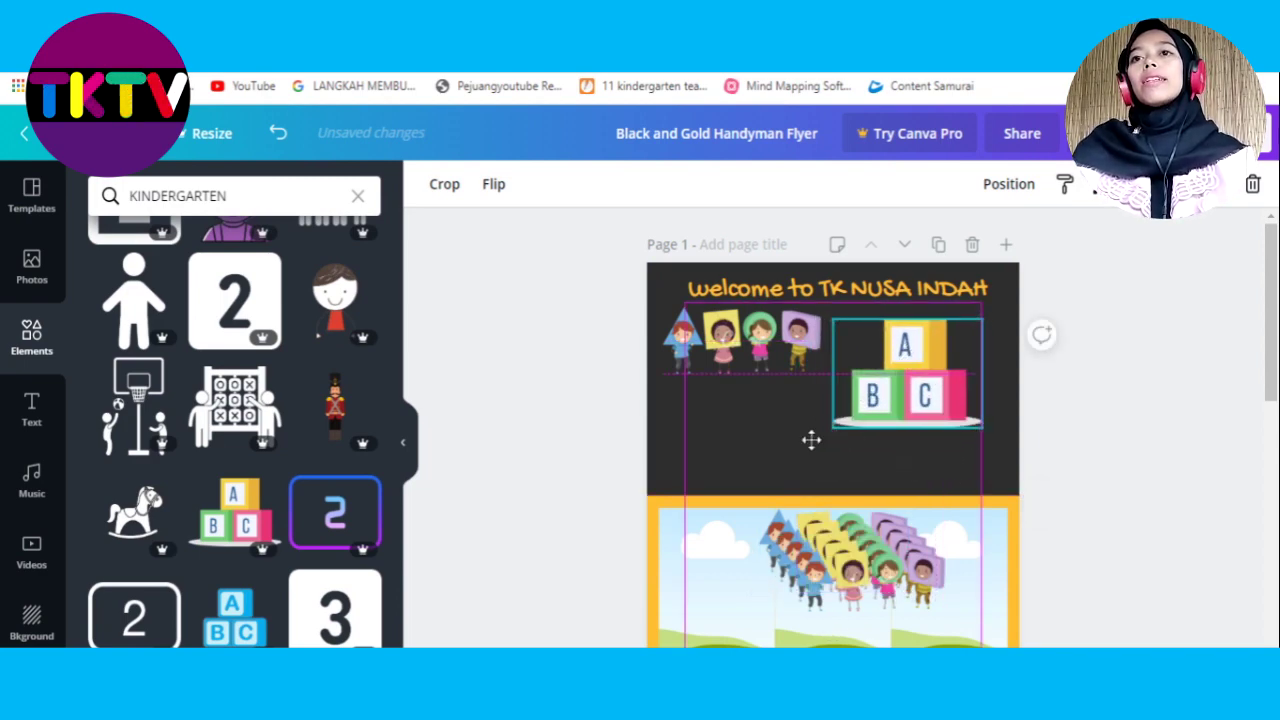
drag(831, 427, 881, 398)
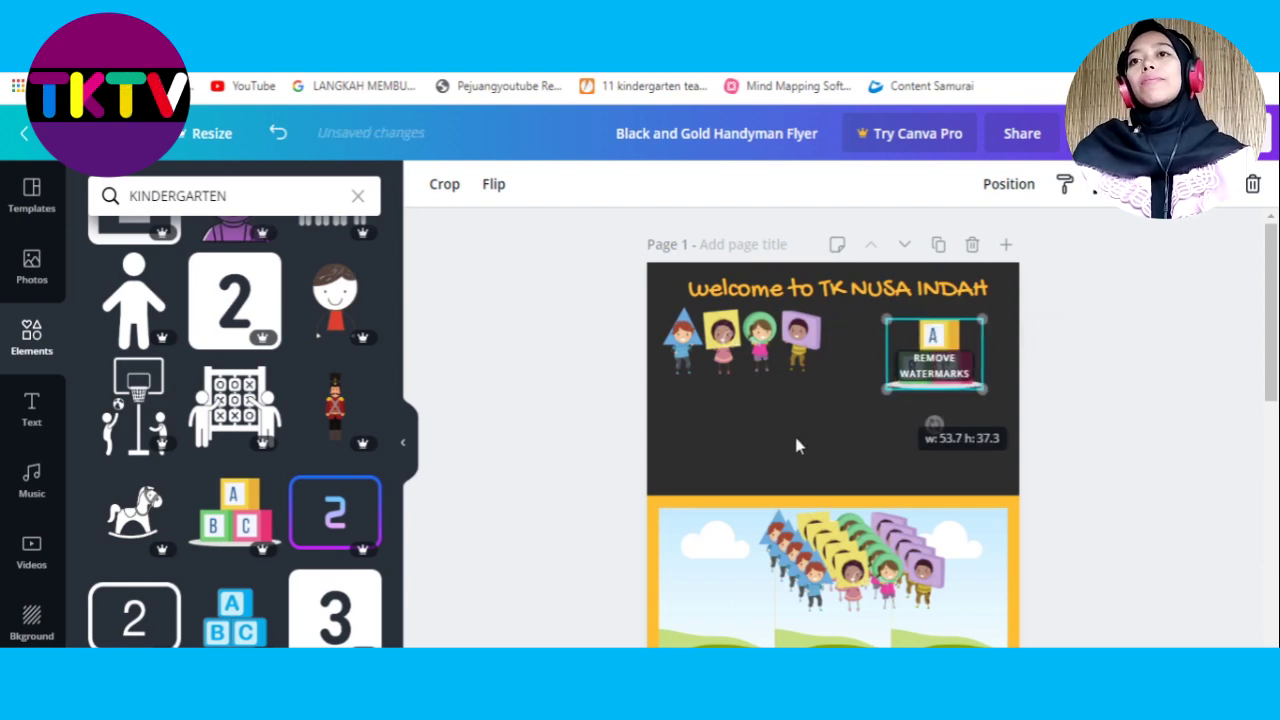
click(876, 473)
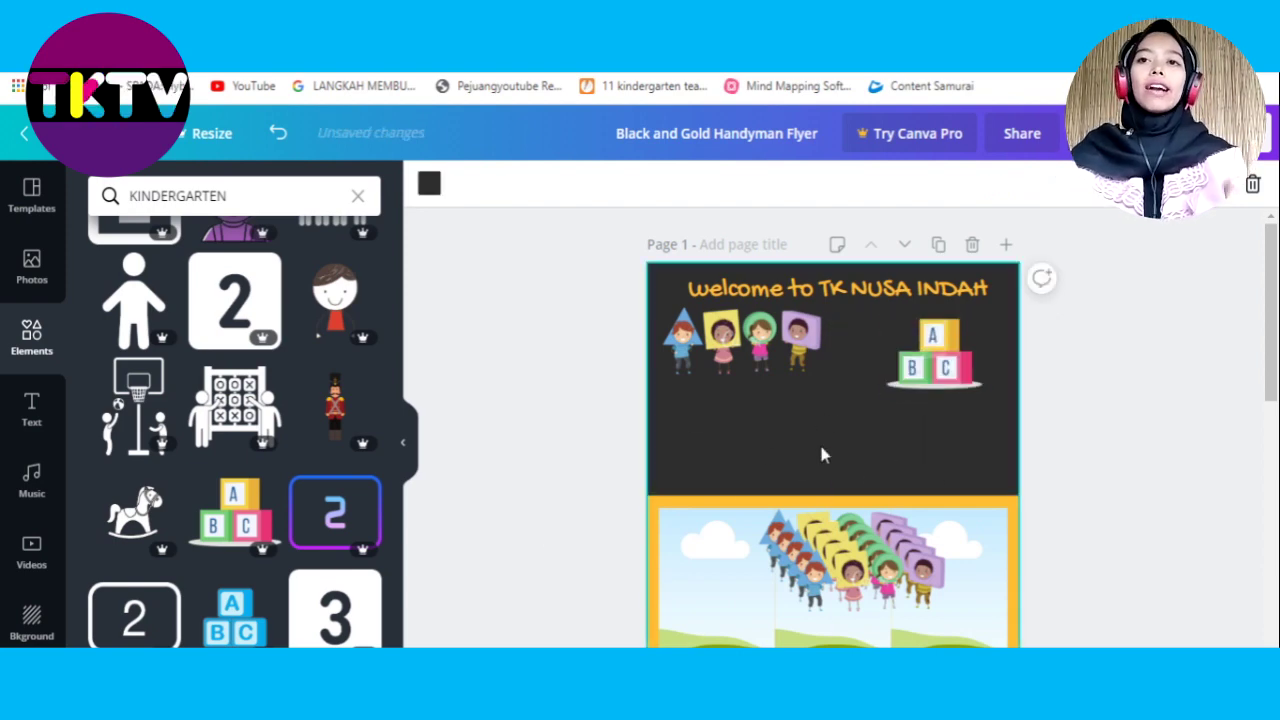
Delete the duplicate children illustrations and the yellow-framed landscape placeholders from the middle of the page, along with the leftover text below.
scroll(820, 451, down, 2)
click(845, 452)
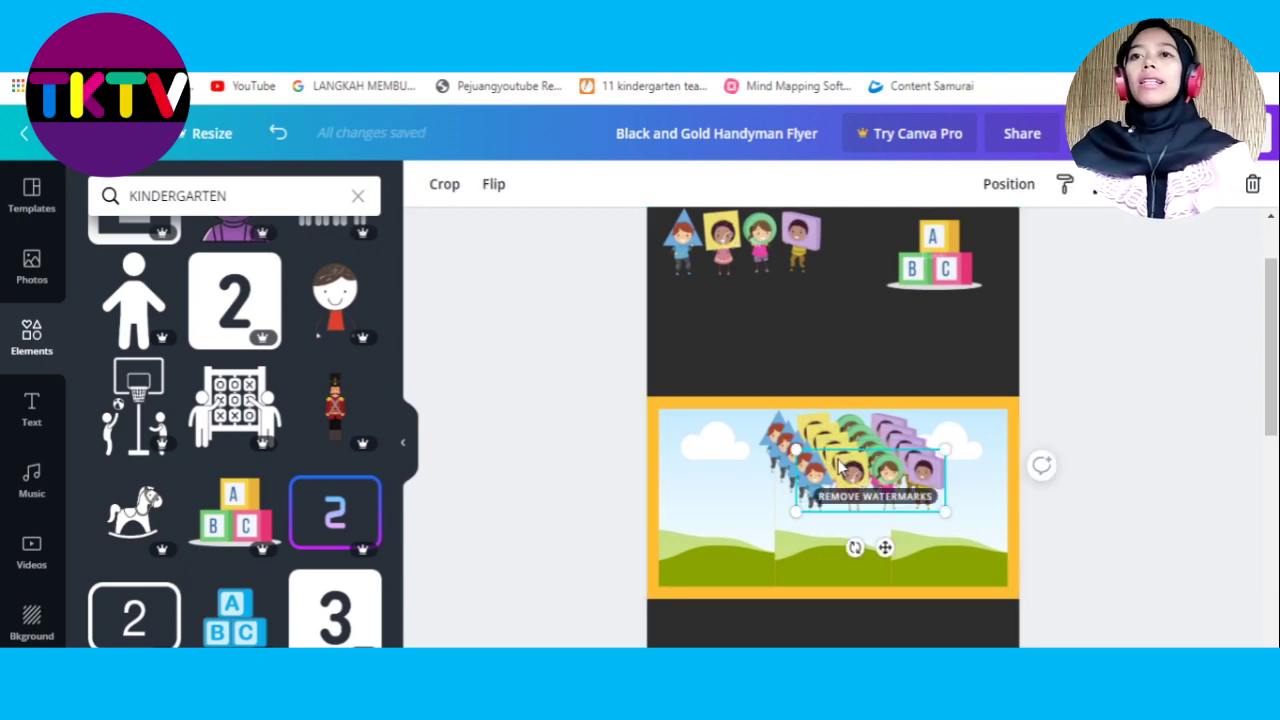
drag(788, 510, 823, 463)
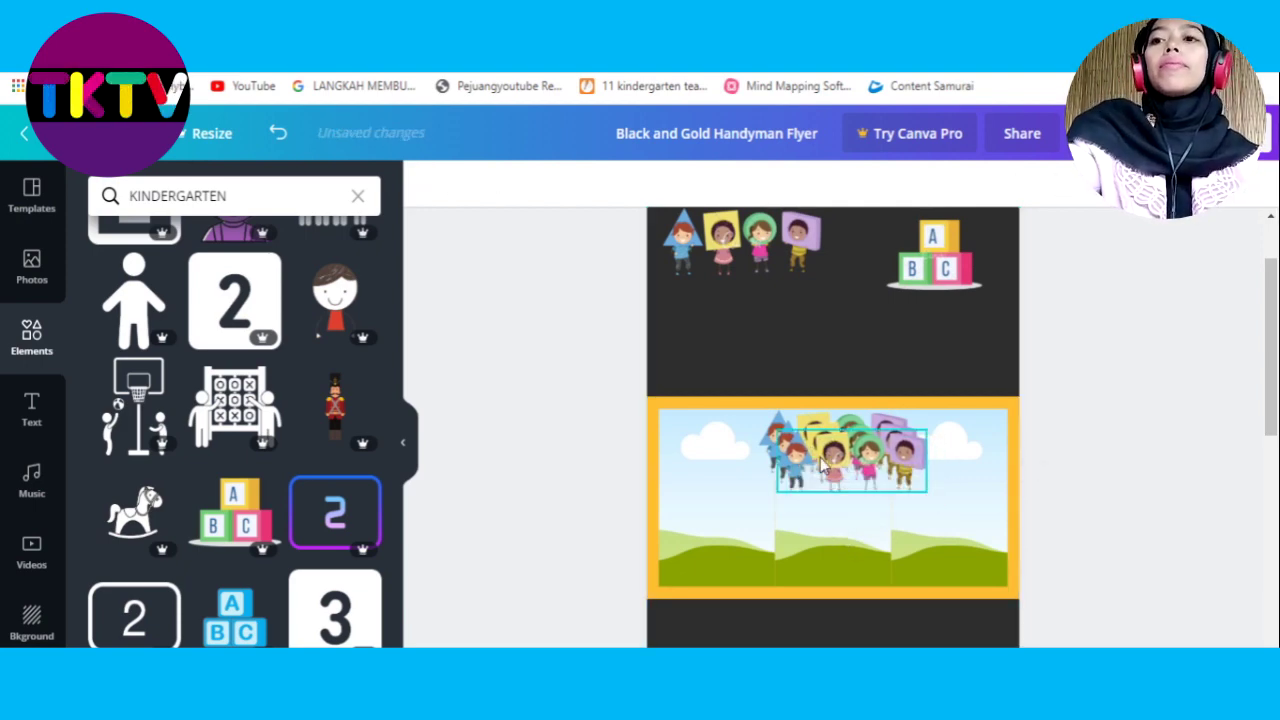
click(867, 453)
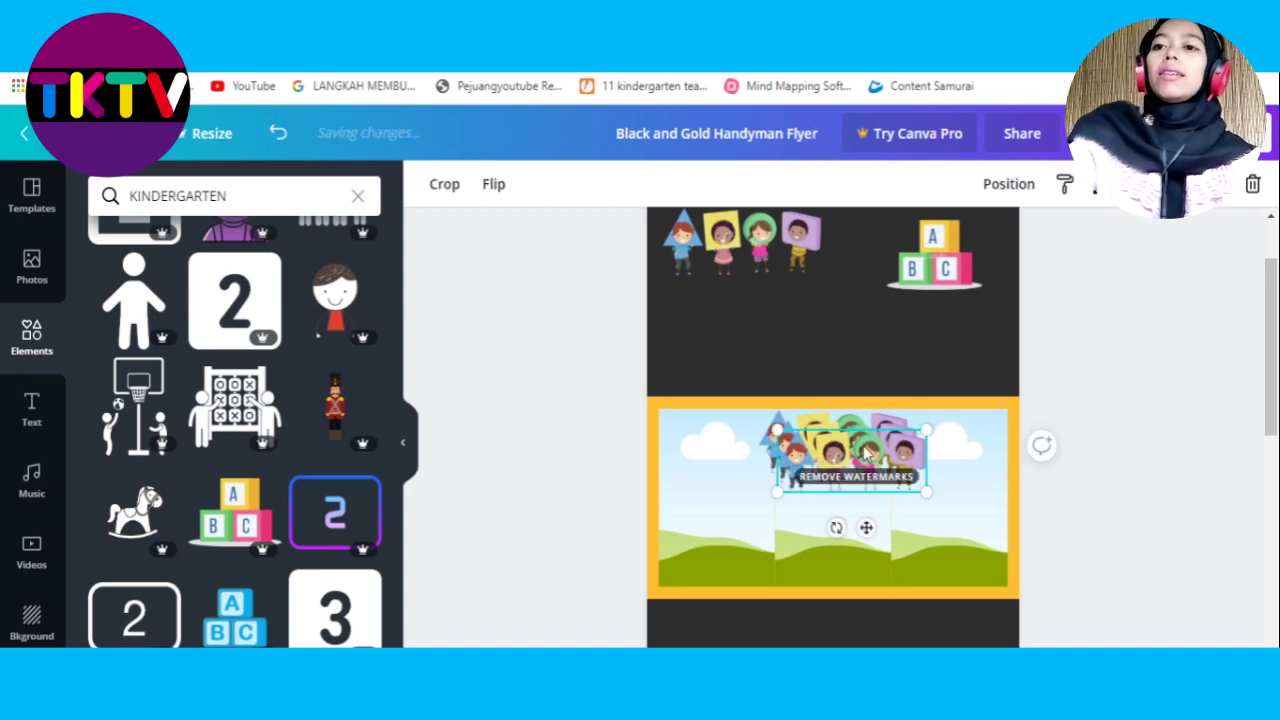
drag(867, 453, 865, 454)
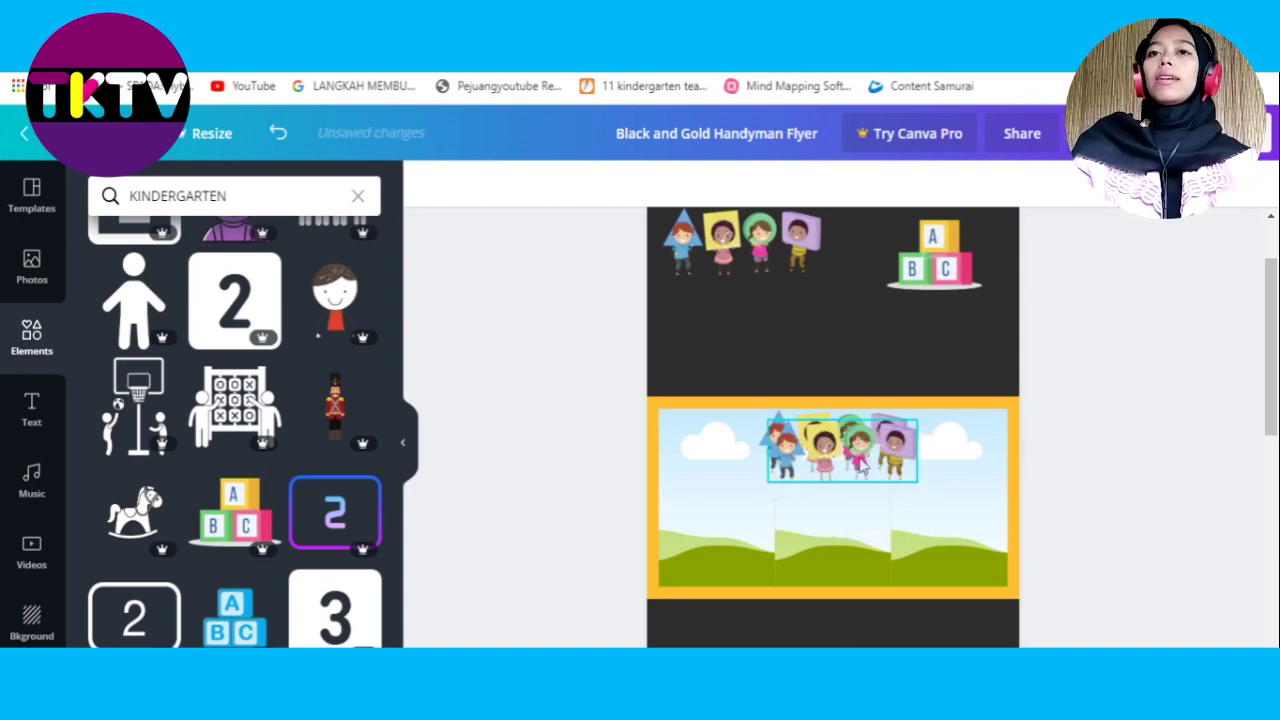
click(862, 447)
key(Delete)
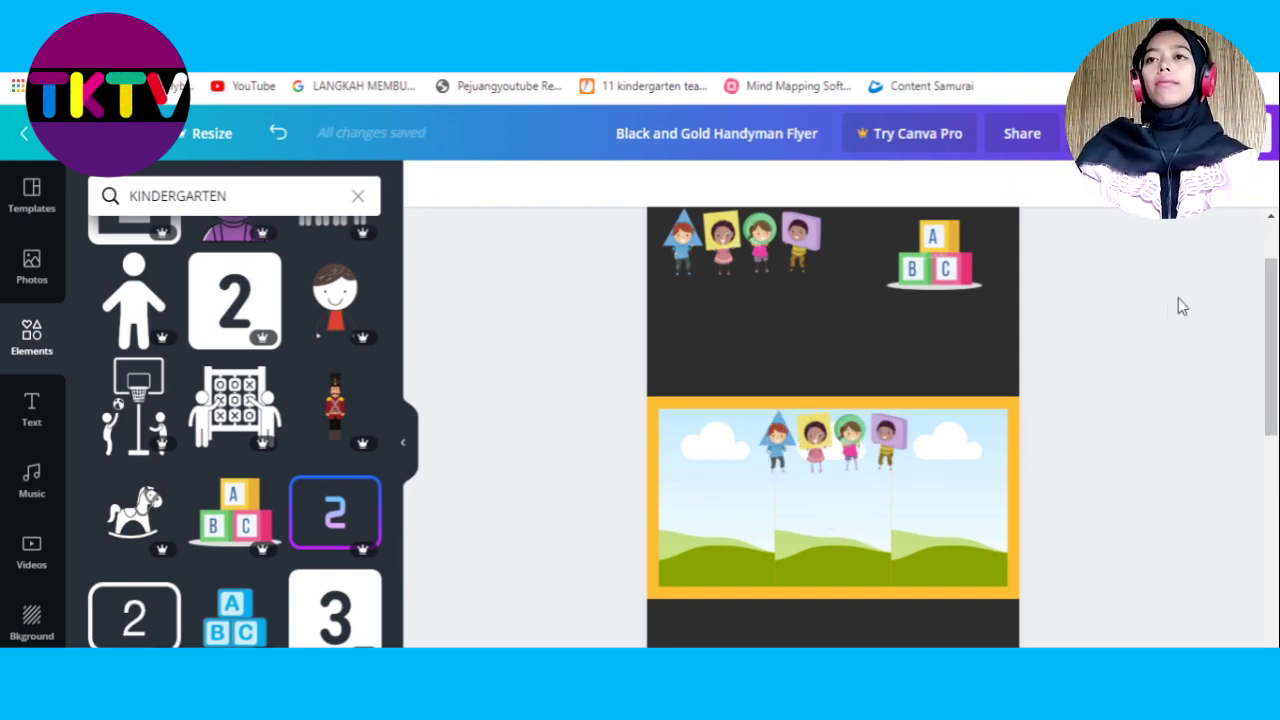
drag(1174, 362, 555, 645)
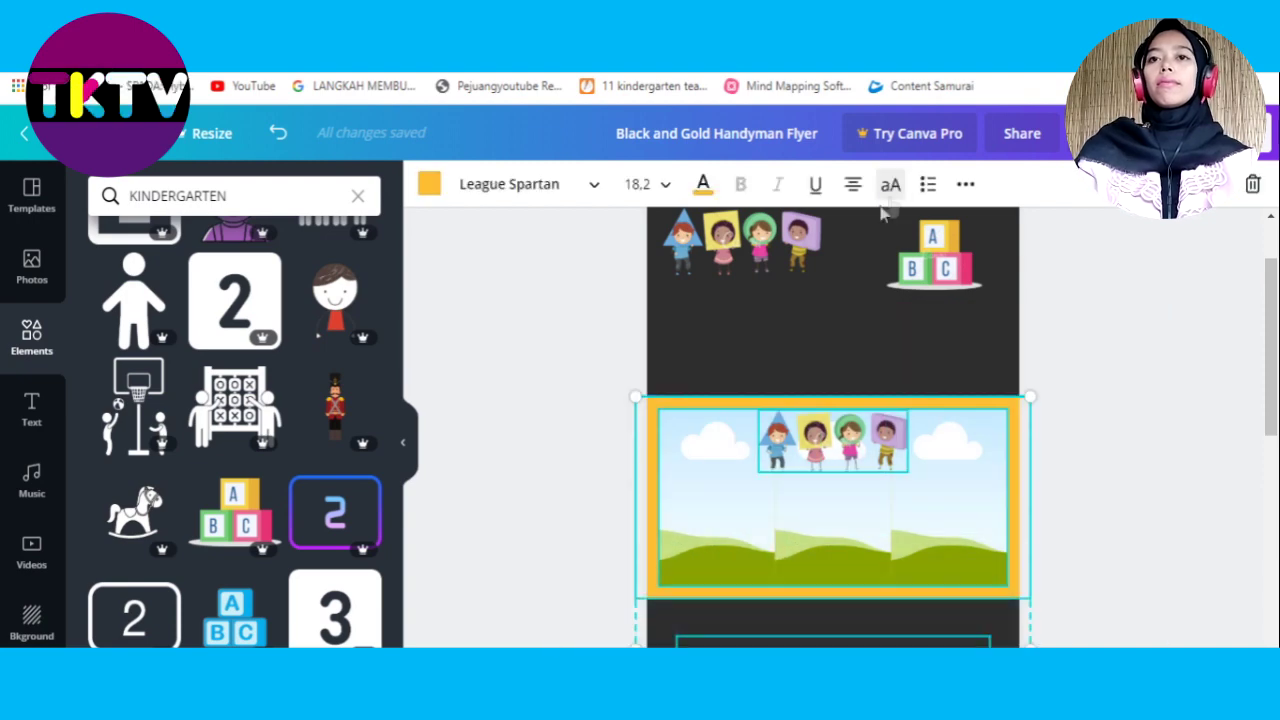
key(Delete)
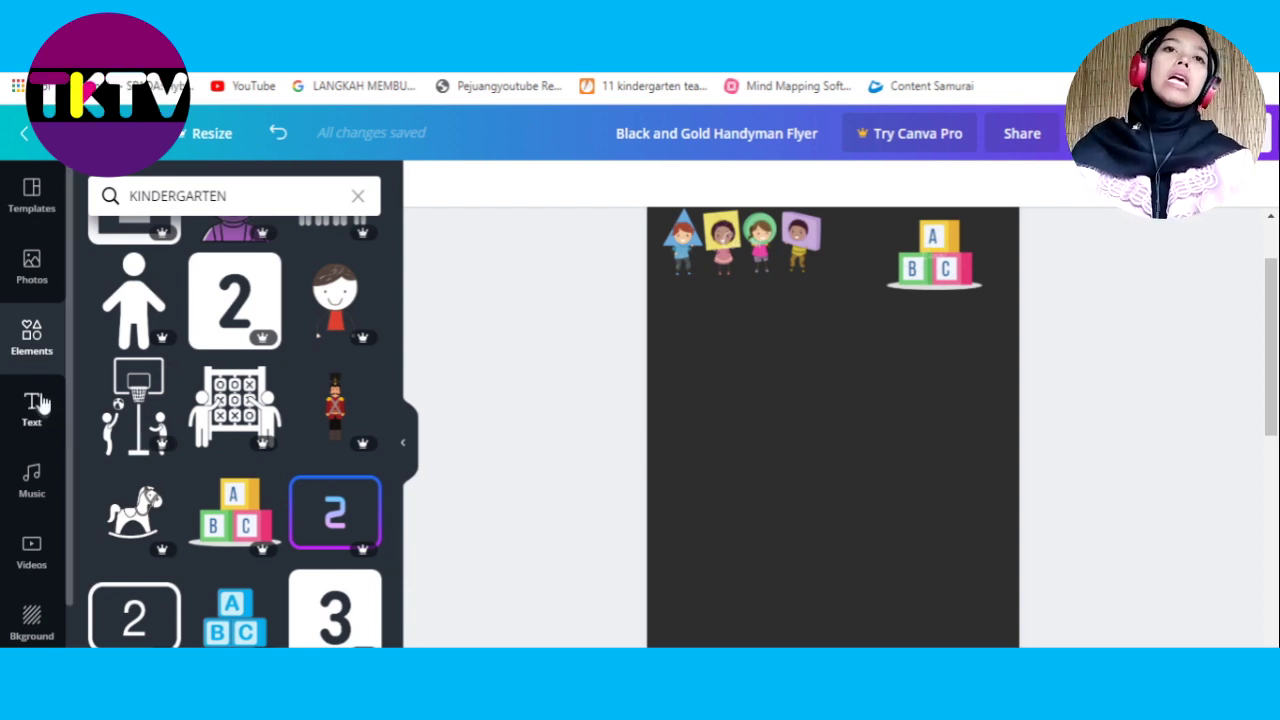
click(28, 270)
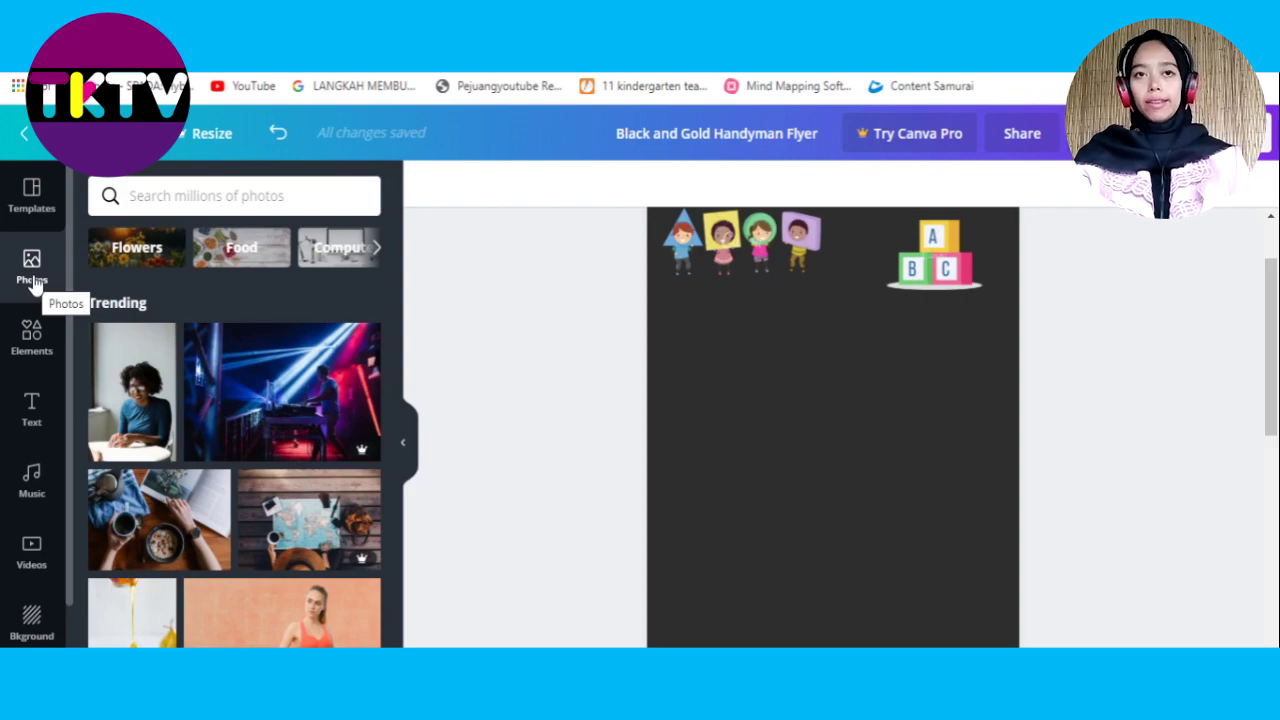
scroll(280, 510, down, 10)
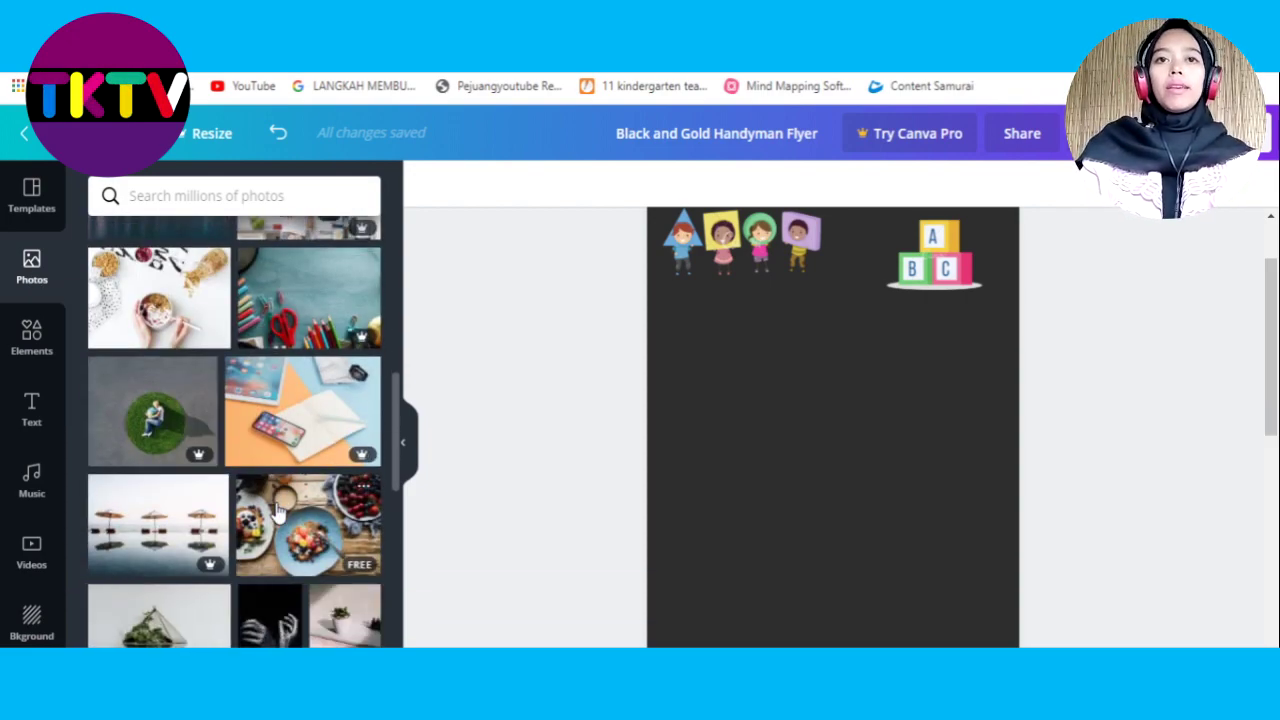
scroll(218, 432, up, 10)
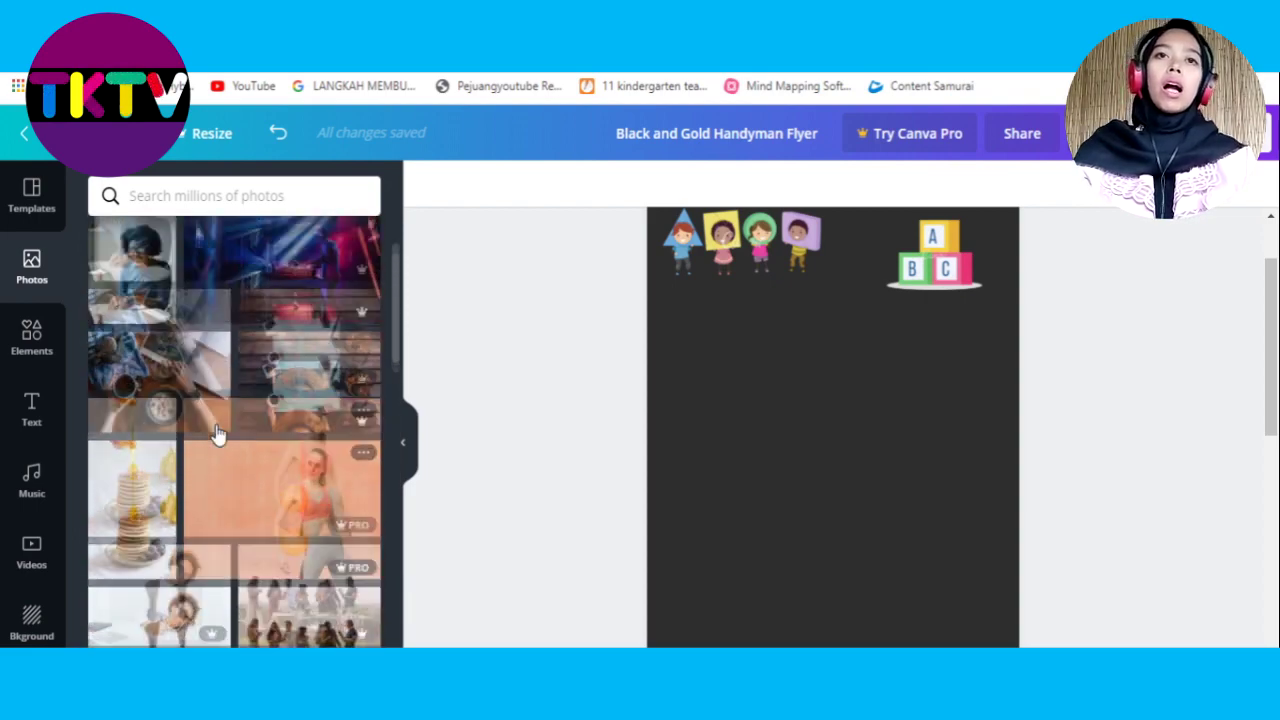
scroll(218, 432, down, 3)
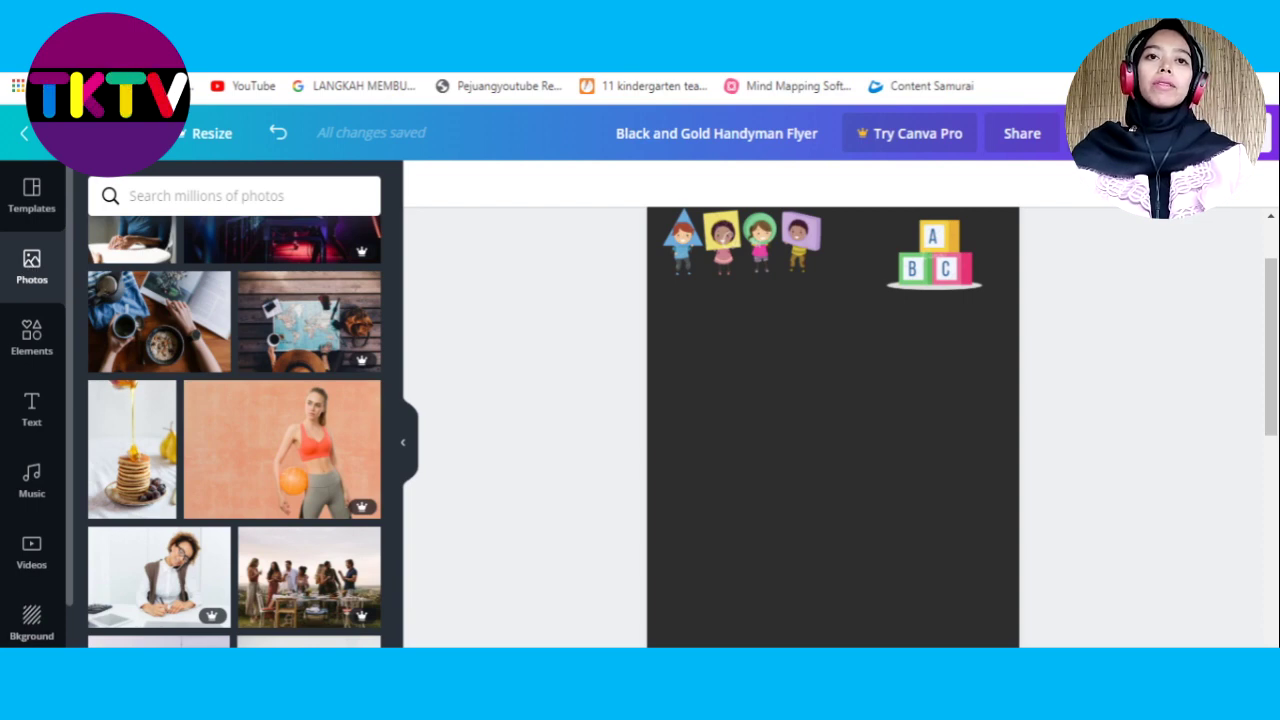
Add the uploaded group photo of teachers in red aprons to the page beneath the children and ABC blocks illustrations.
click(32, 690)
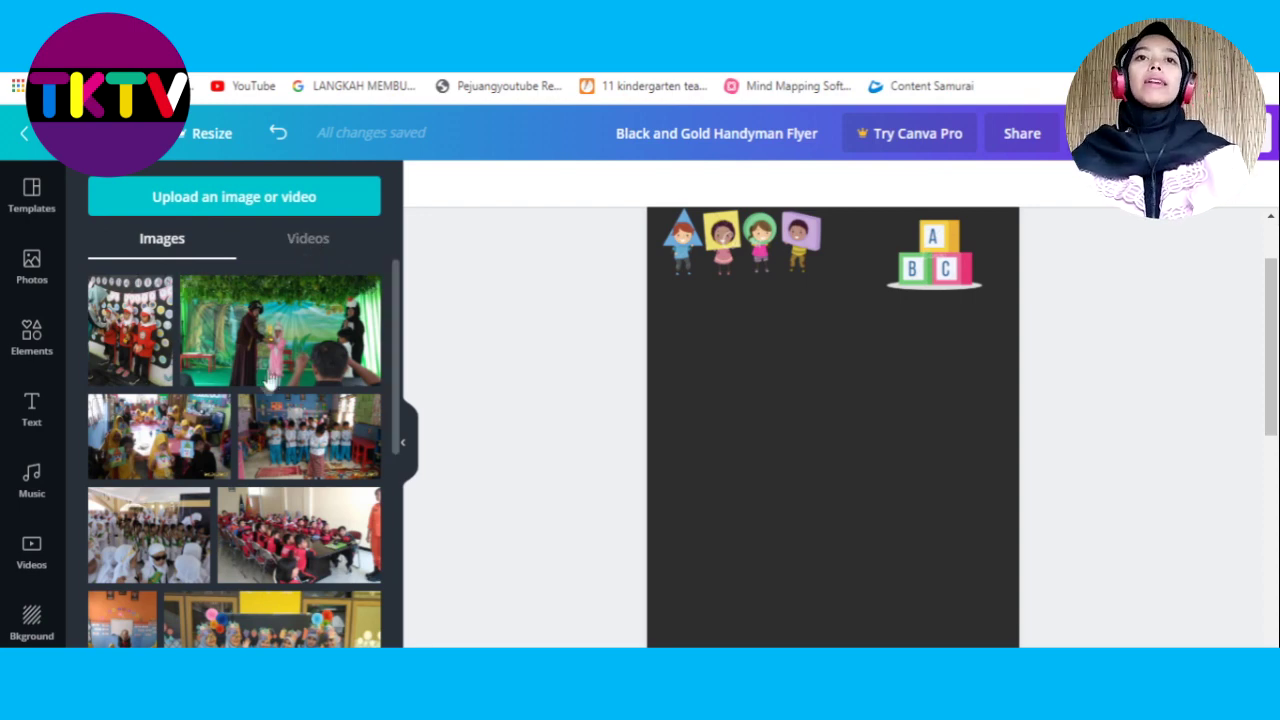
scroll(245, 457, down, 2)
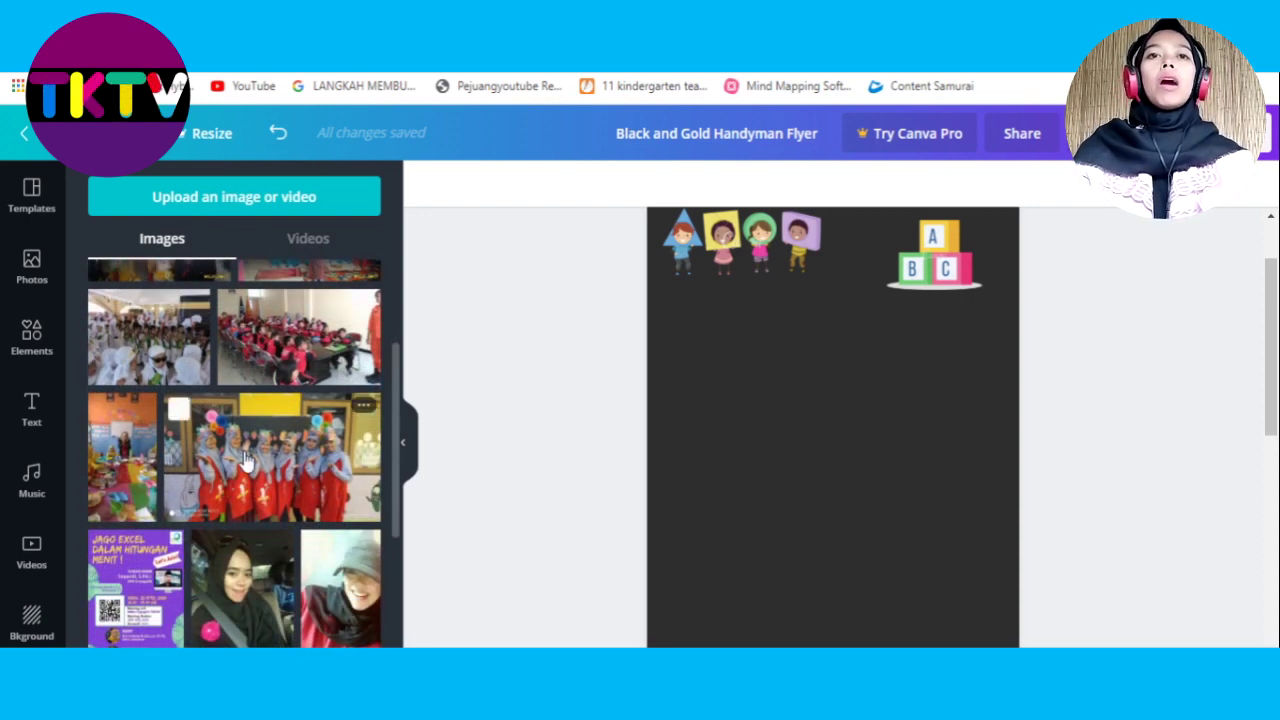
click(258, 467)
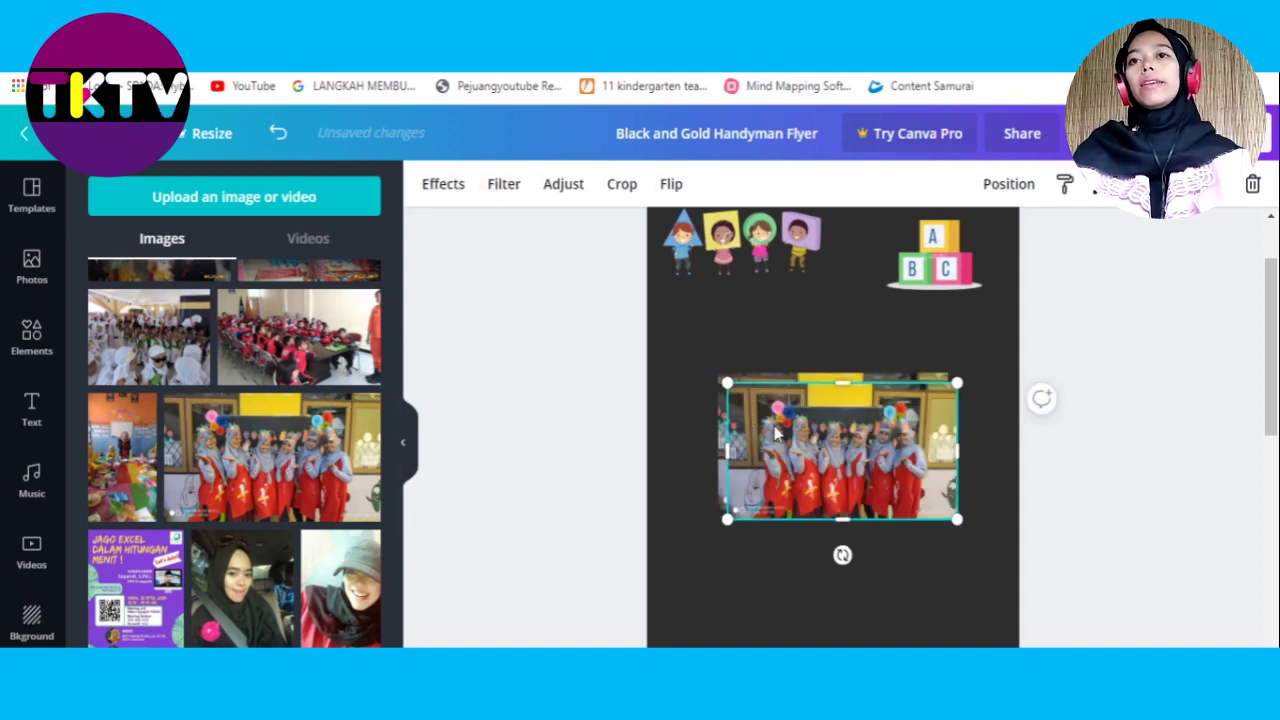
key(Escape)
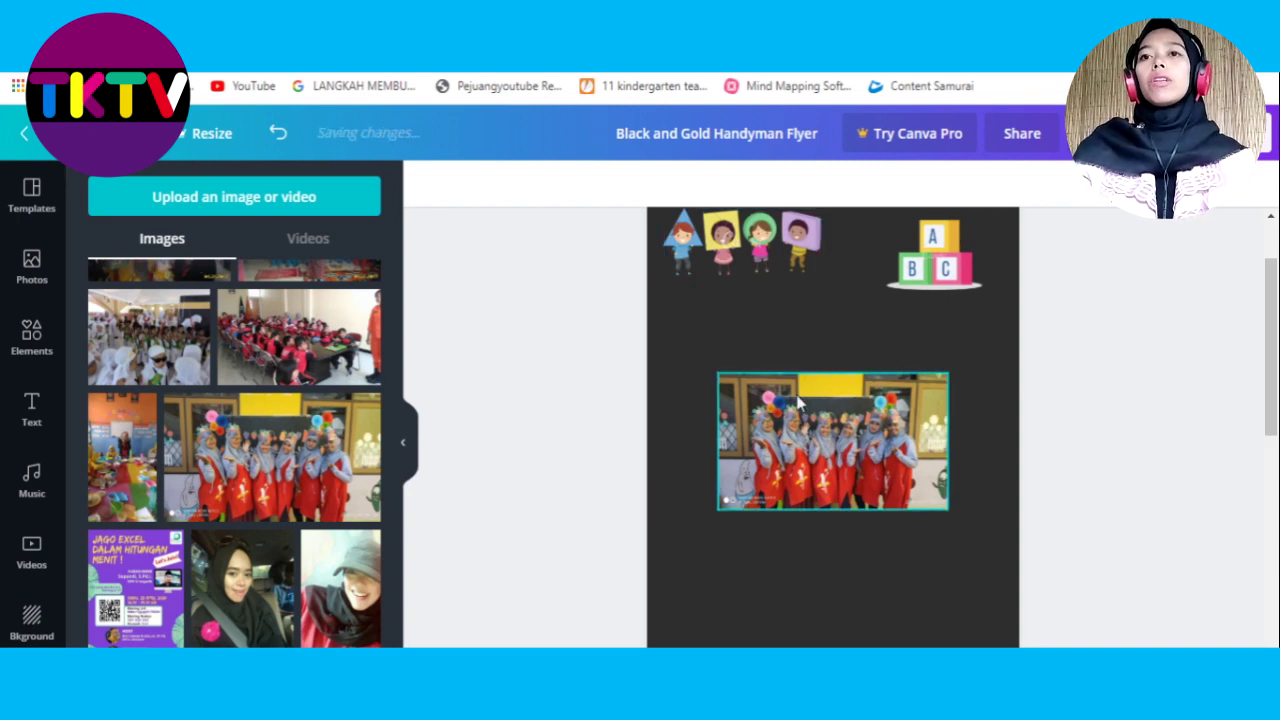
drag(780, 385, 766, 355)
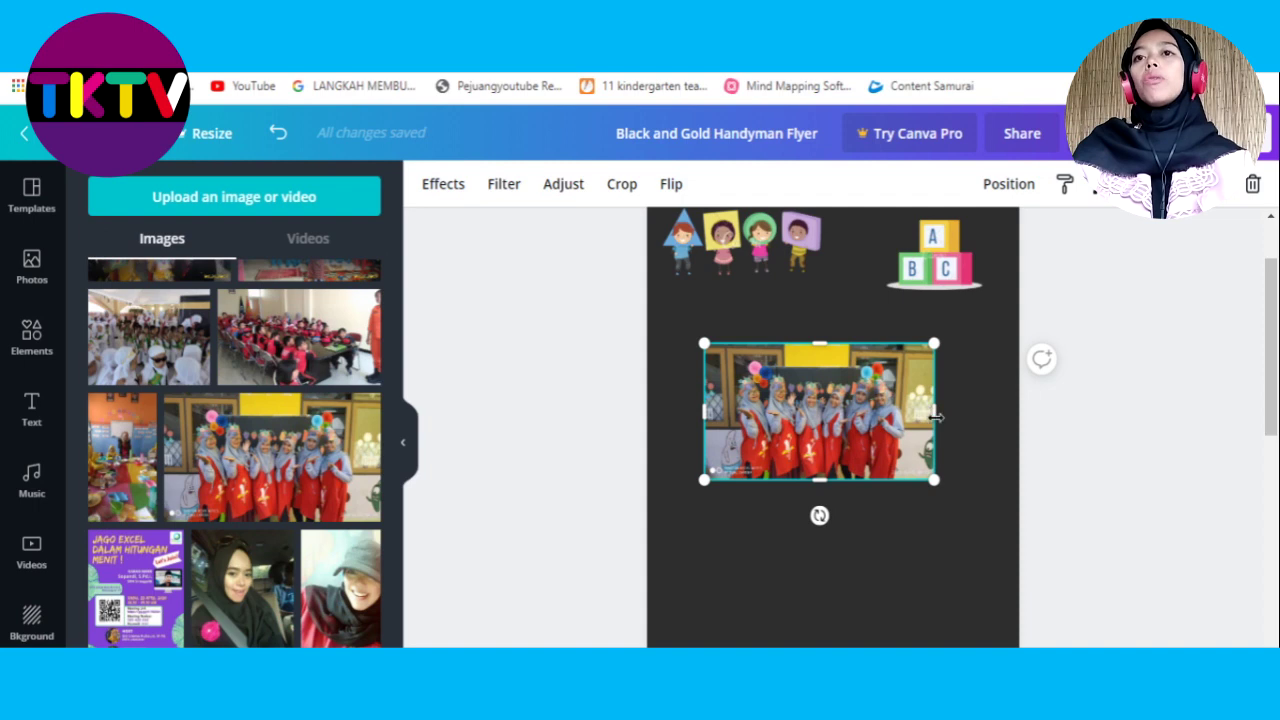
Widen the teachers' group photo on both sides to nearly the full page width and move it up closer to the illustrations.
drag(999, 398, 998, 410)
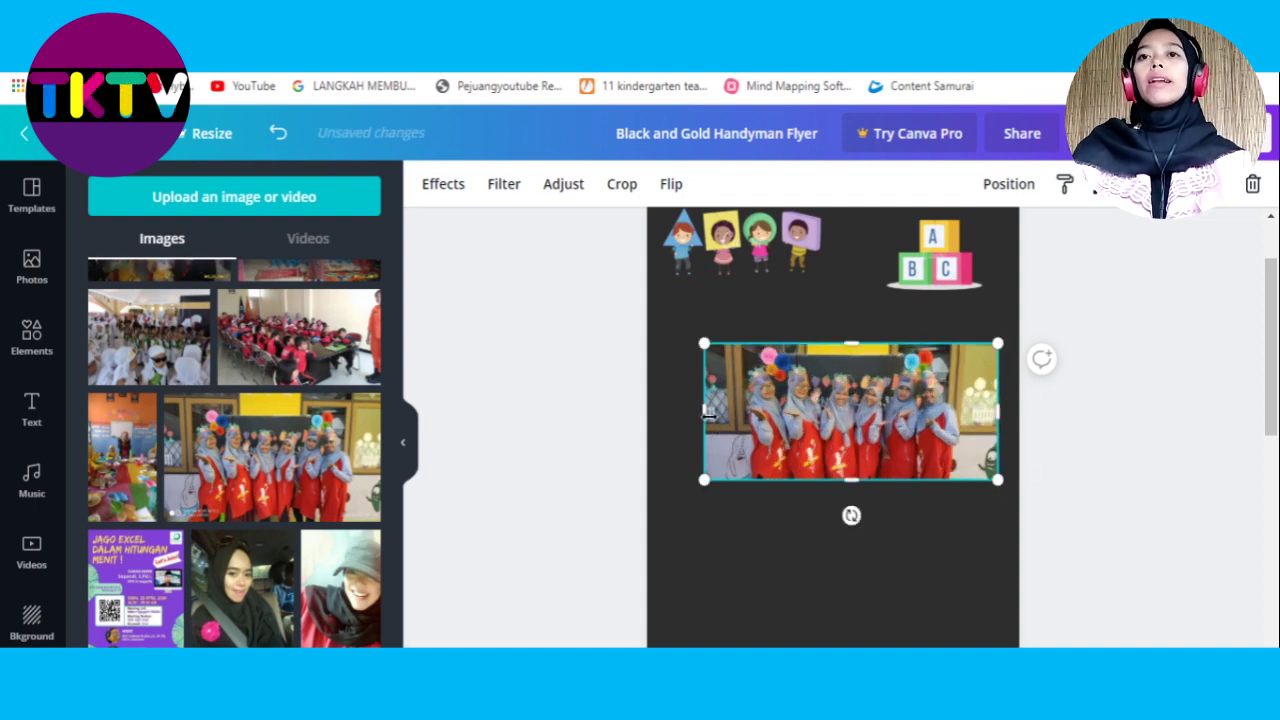
drag(667, 415, 669, 416)
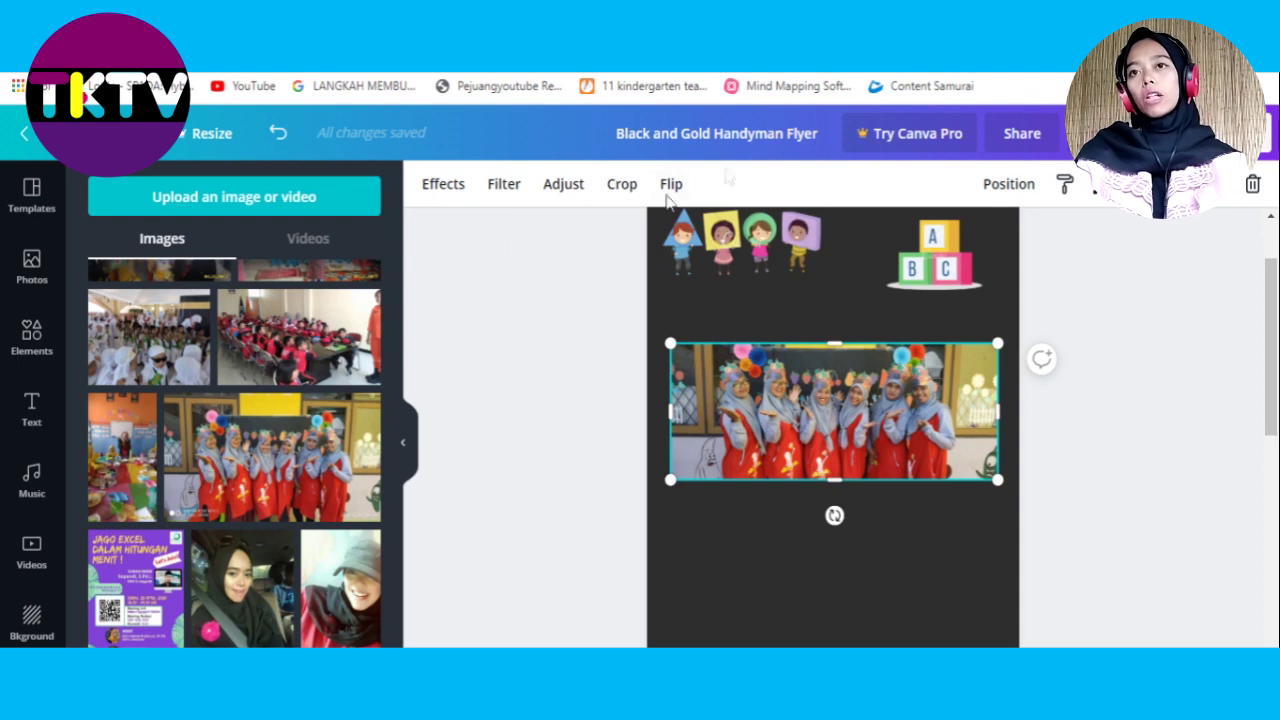
click(937, 541)
click(937, 407)
drag(937, 409, 932, 390)
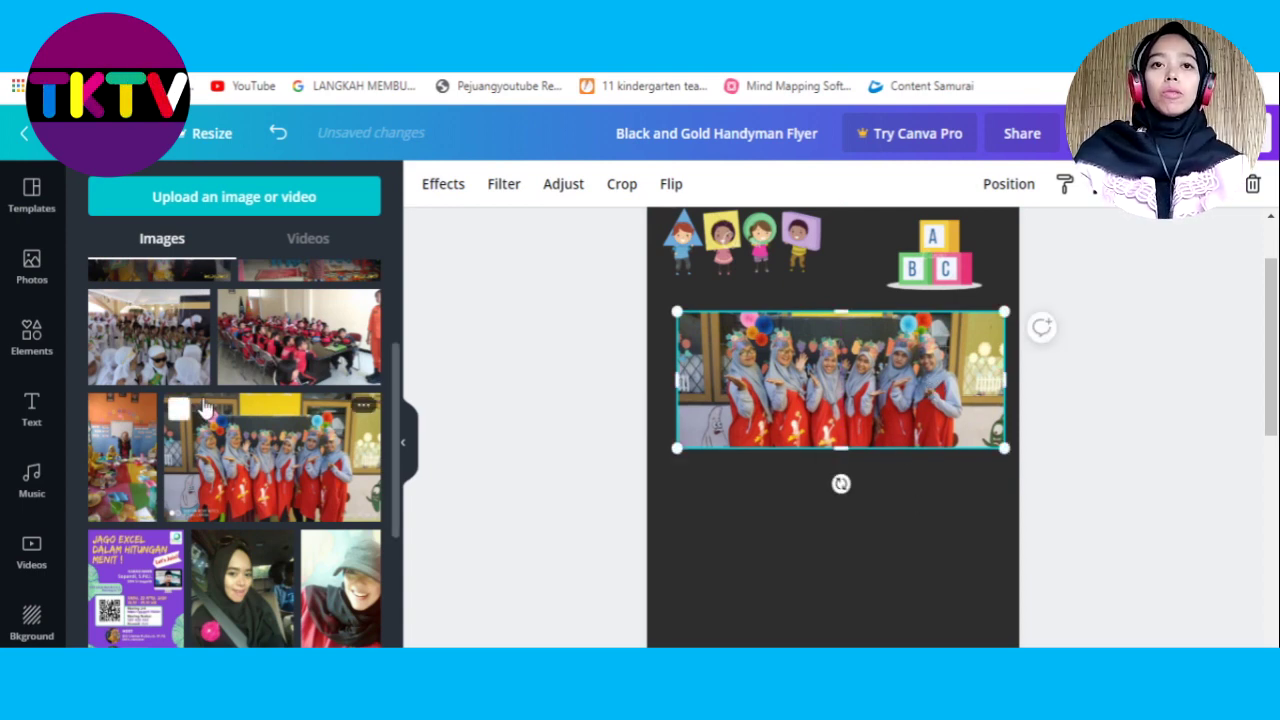
Add the uploaded photo of seated children in red uniforms beneath the left part of the teachers' photo, scaled to roughly half its width.
click(275, 355)
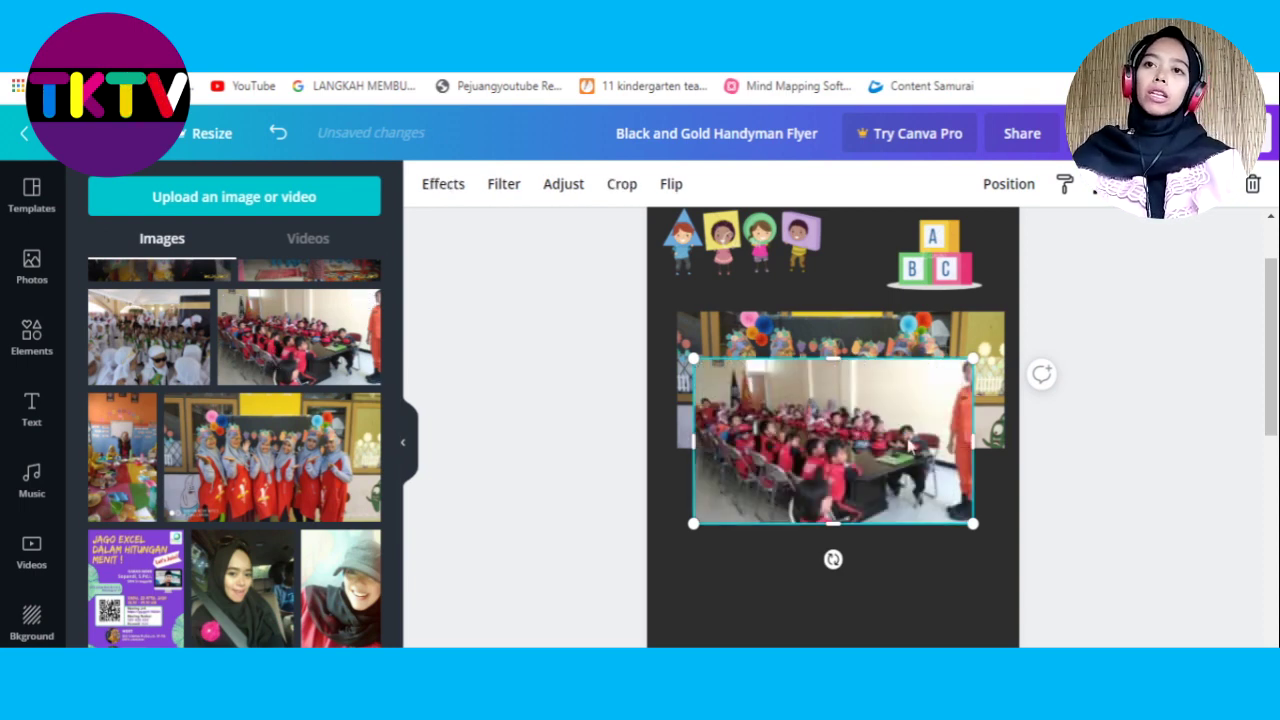
drag(868, 428, 823, 537)
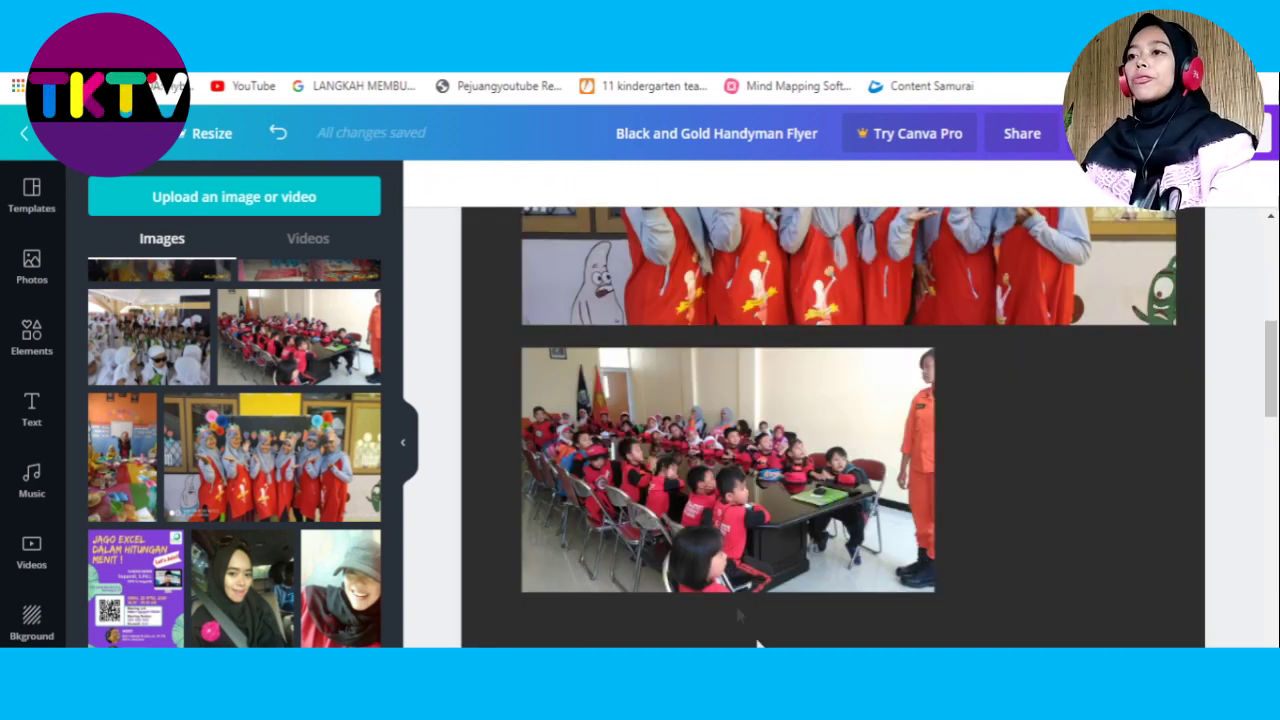
click(795, 500)
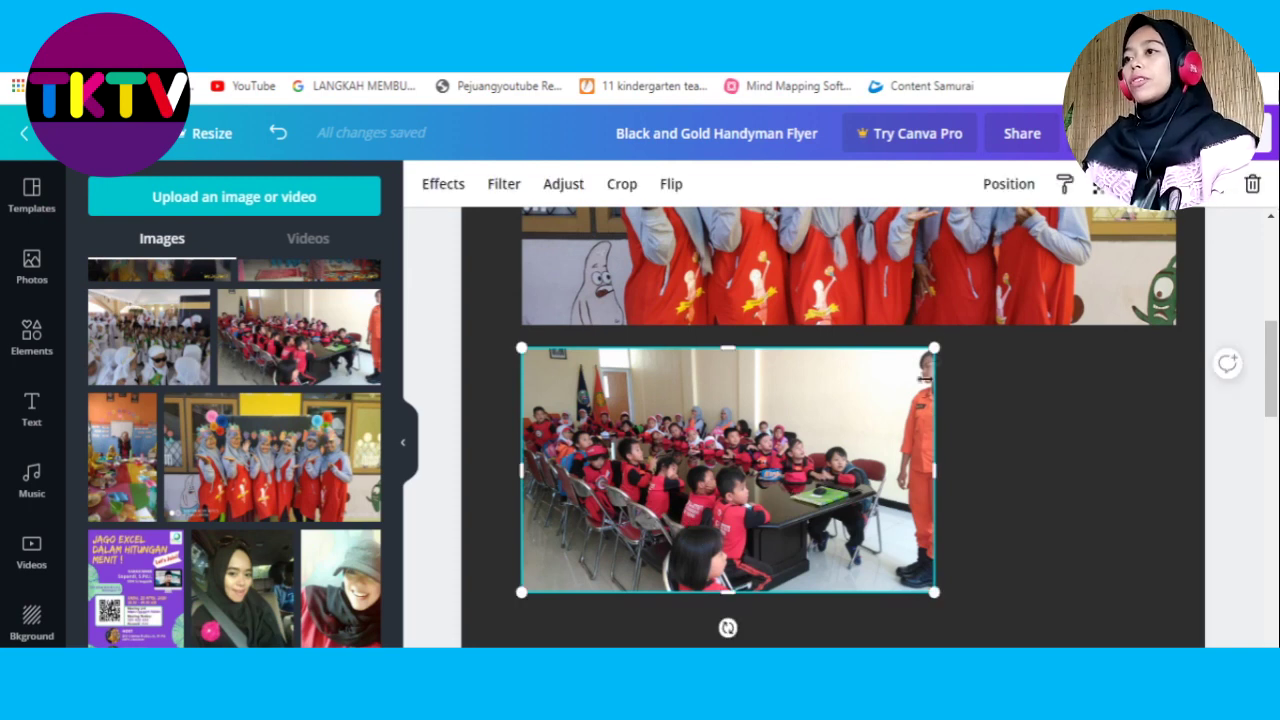
drag(932, 346, 820, 395)
drag(672, 470, 708, 432)
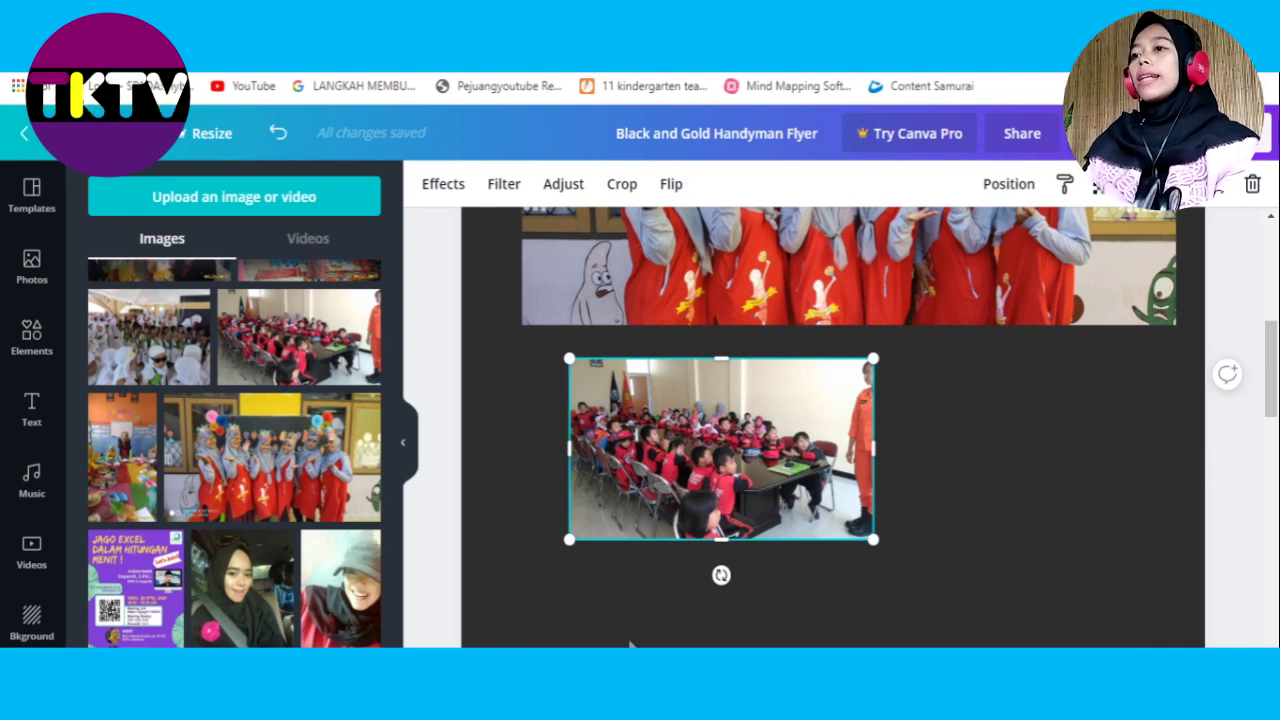
click(906, 542)
click(751, 500)
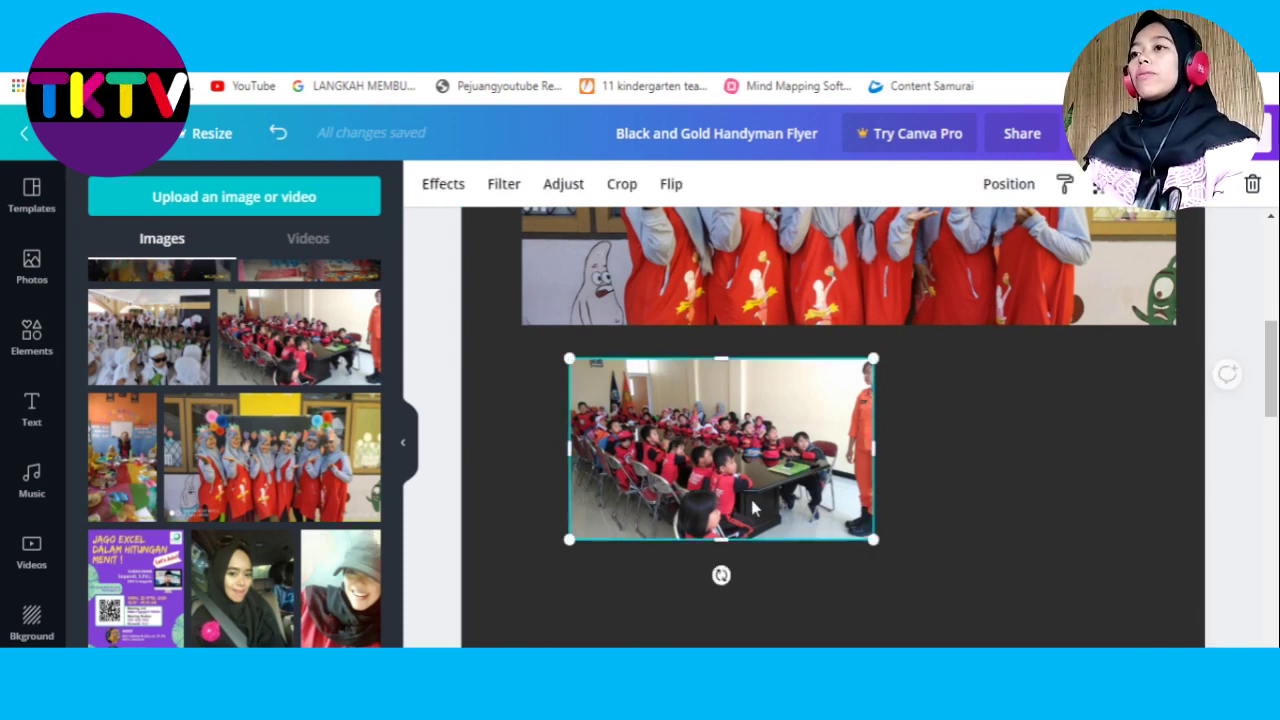
drag(751, 500, 718, 482)
Add a heading below the seated children photo reading "MENERIMA SISWA - SISWI BARU".
scroll(700, 500, down, 3)
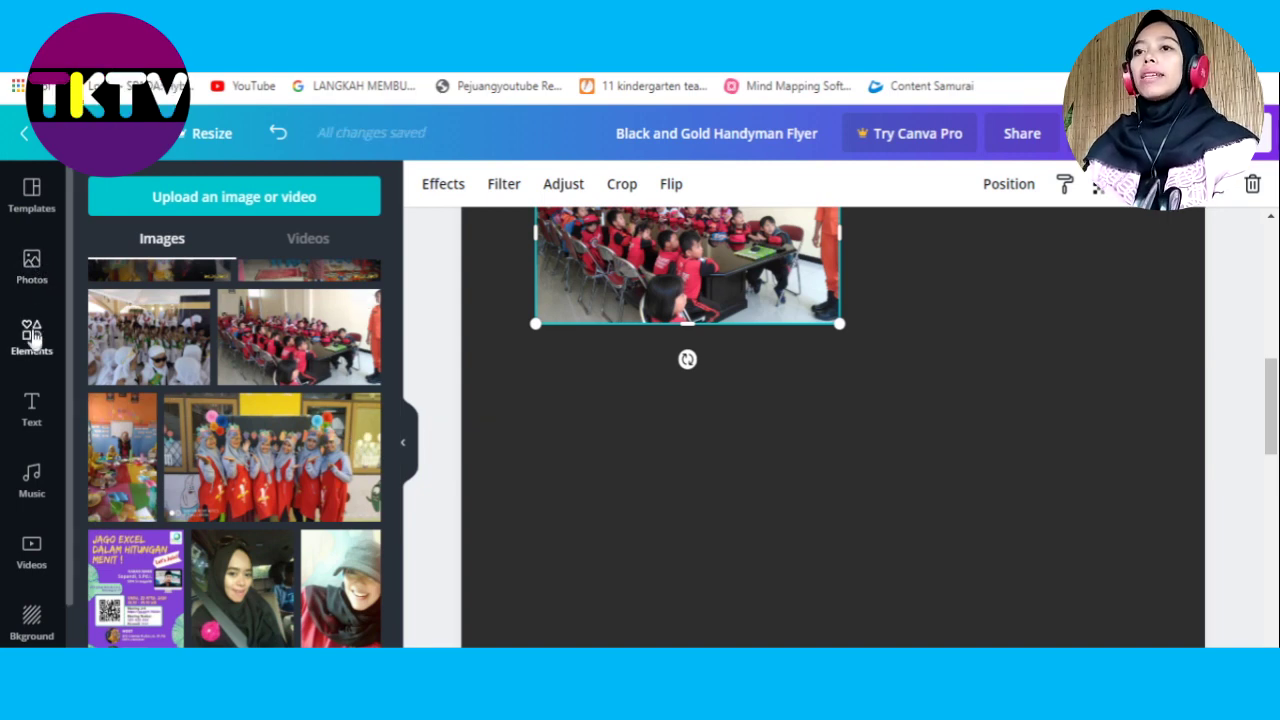
click(32, 405)
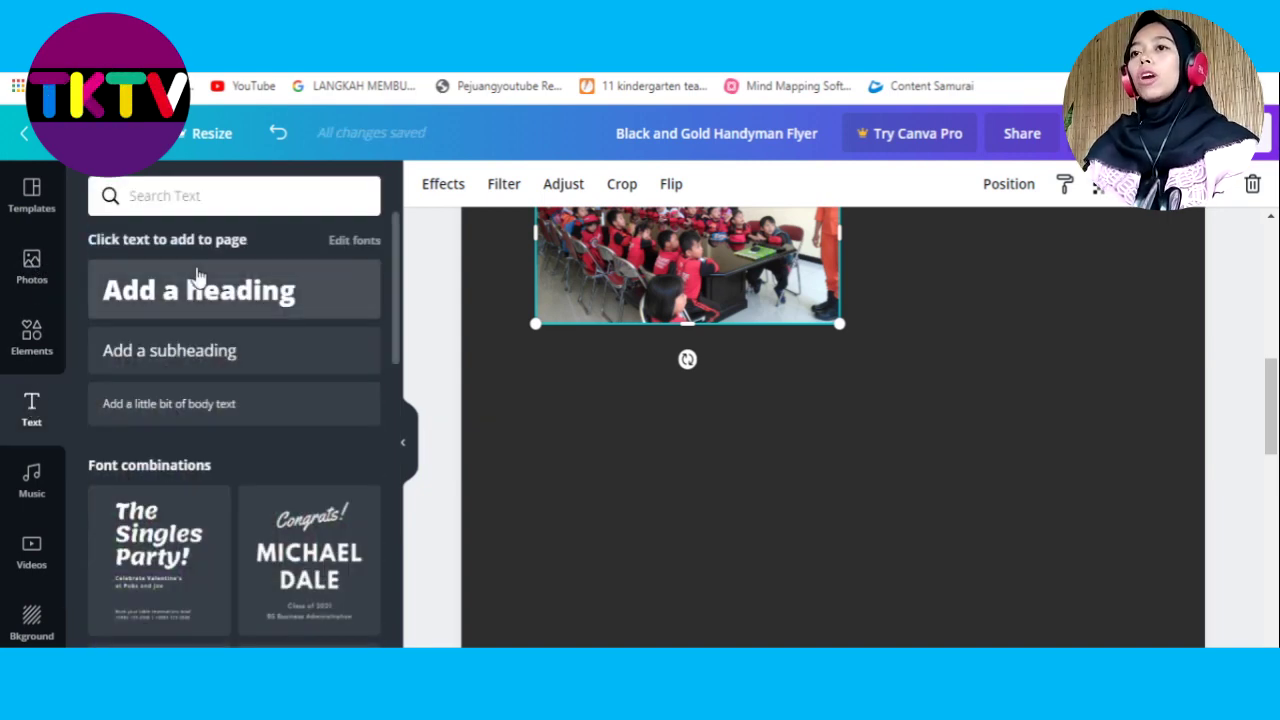
click(178, 292)
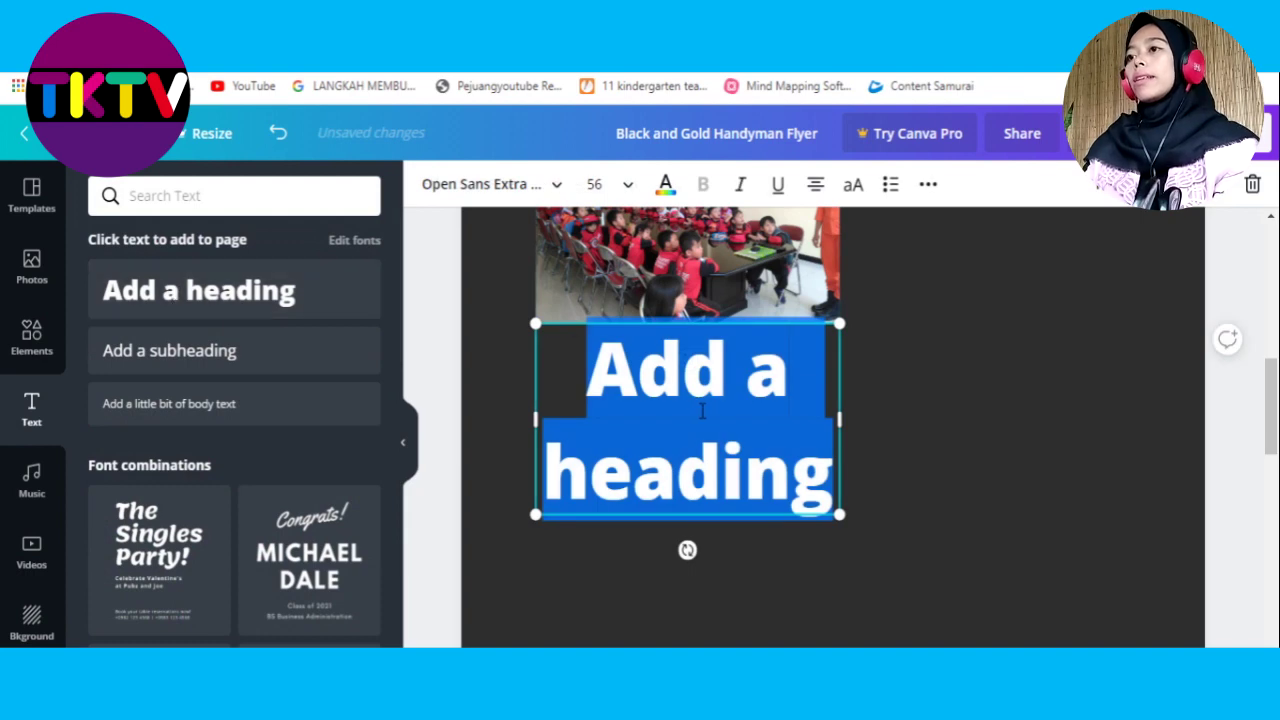
key(BackSpace)
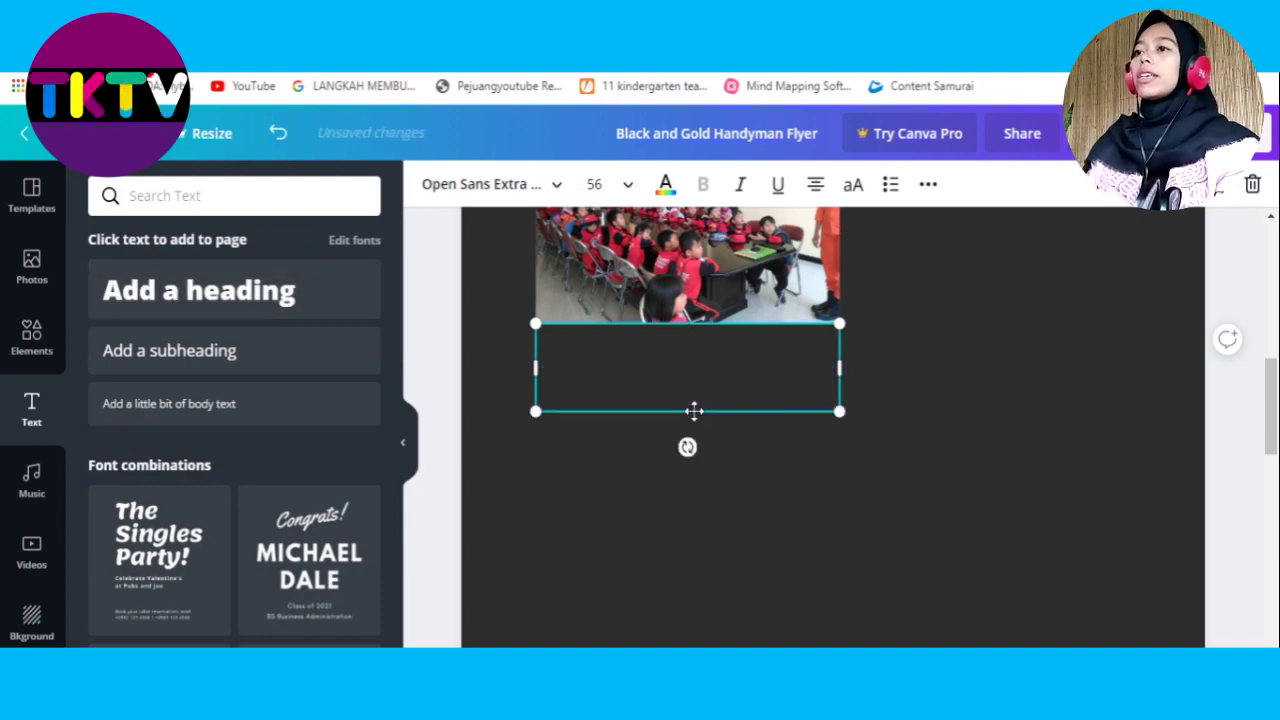
text(MENERIMA )
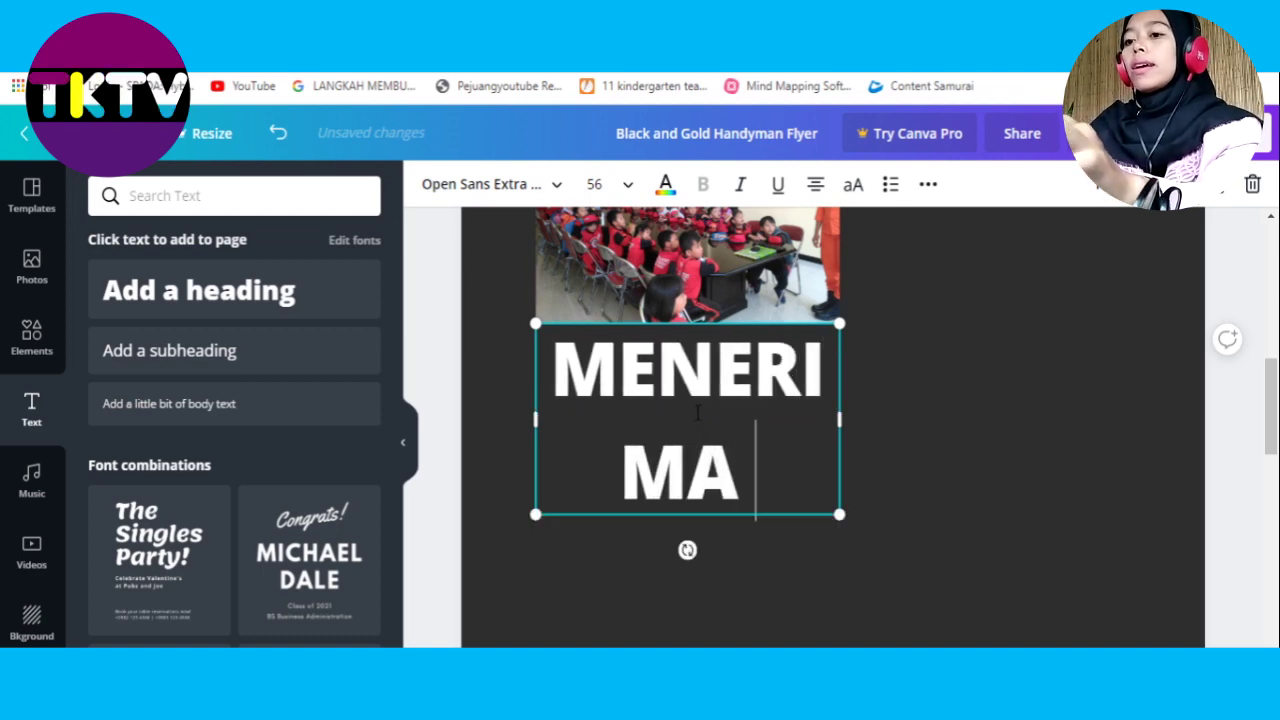
text(SISWA - SISWI)
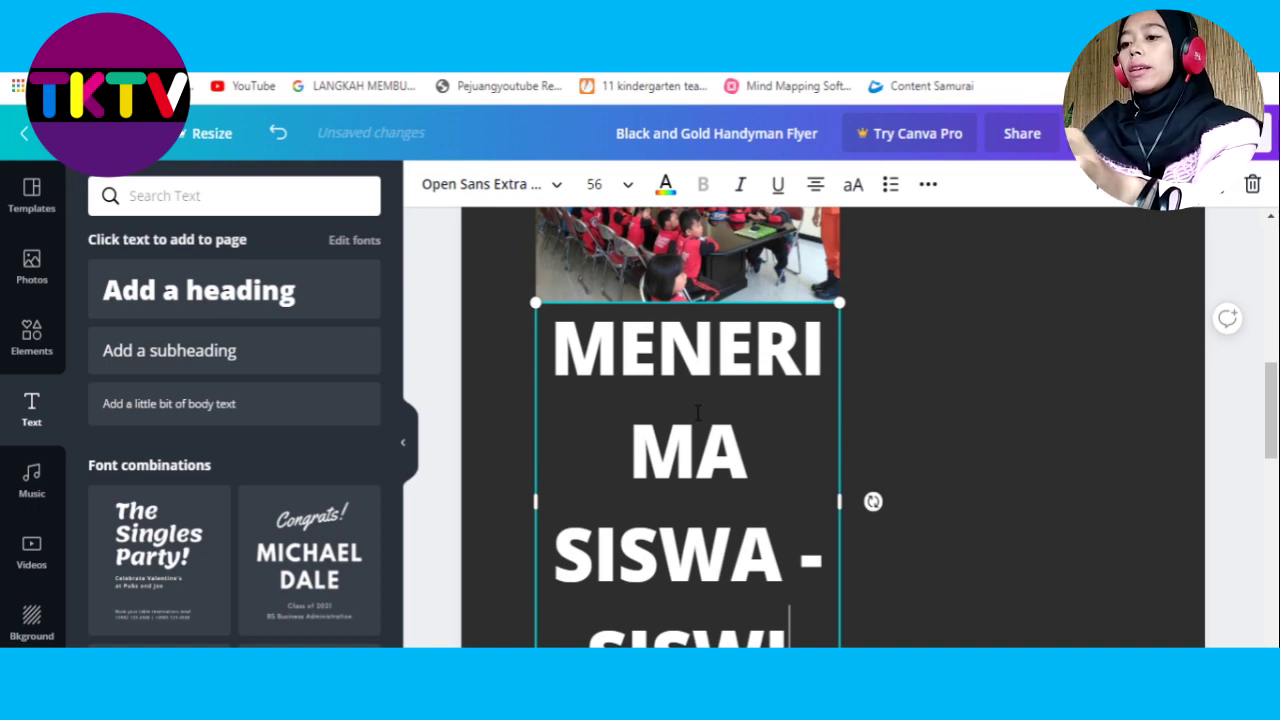
text( BARU)
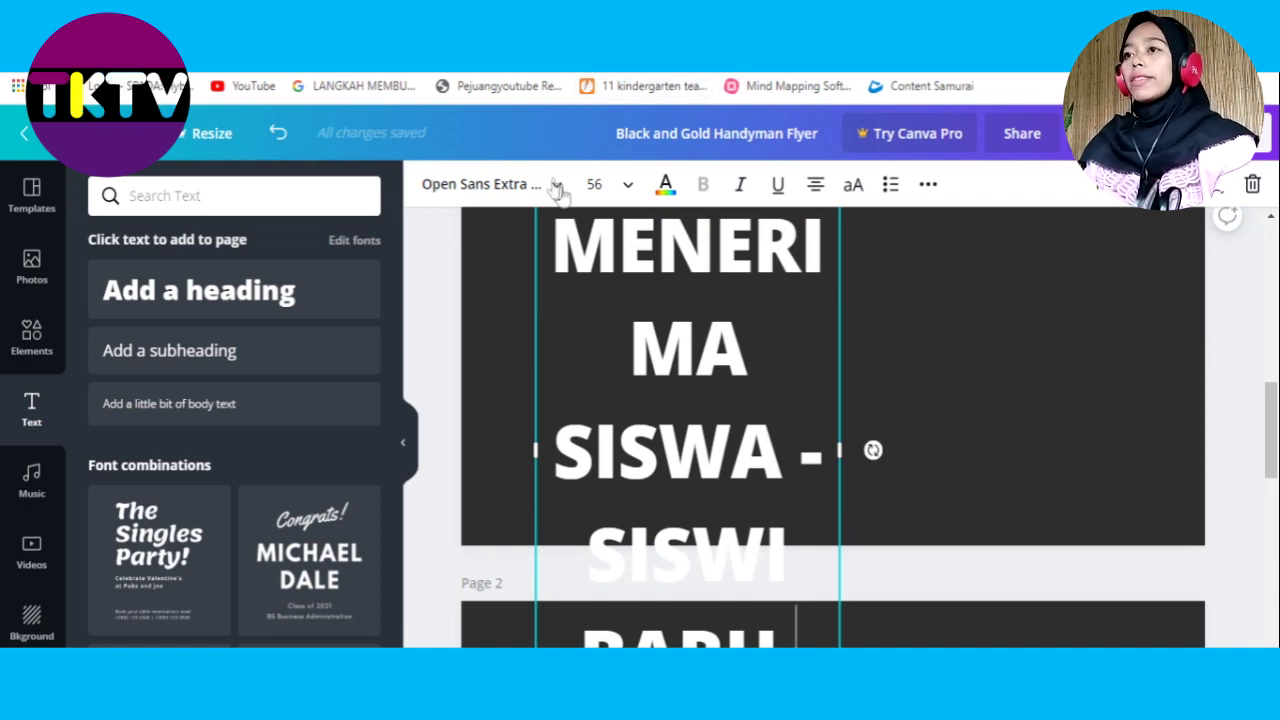
Set the new heading's font size to 32, reposition it slightly, and widen its text box so the text fits on two lines.
click(627, 187)
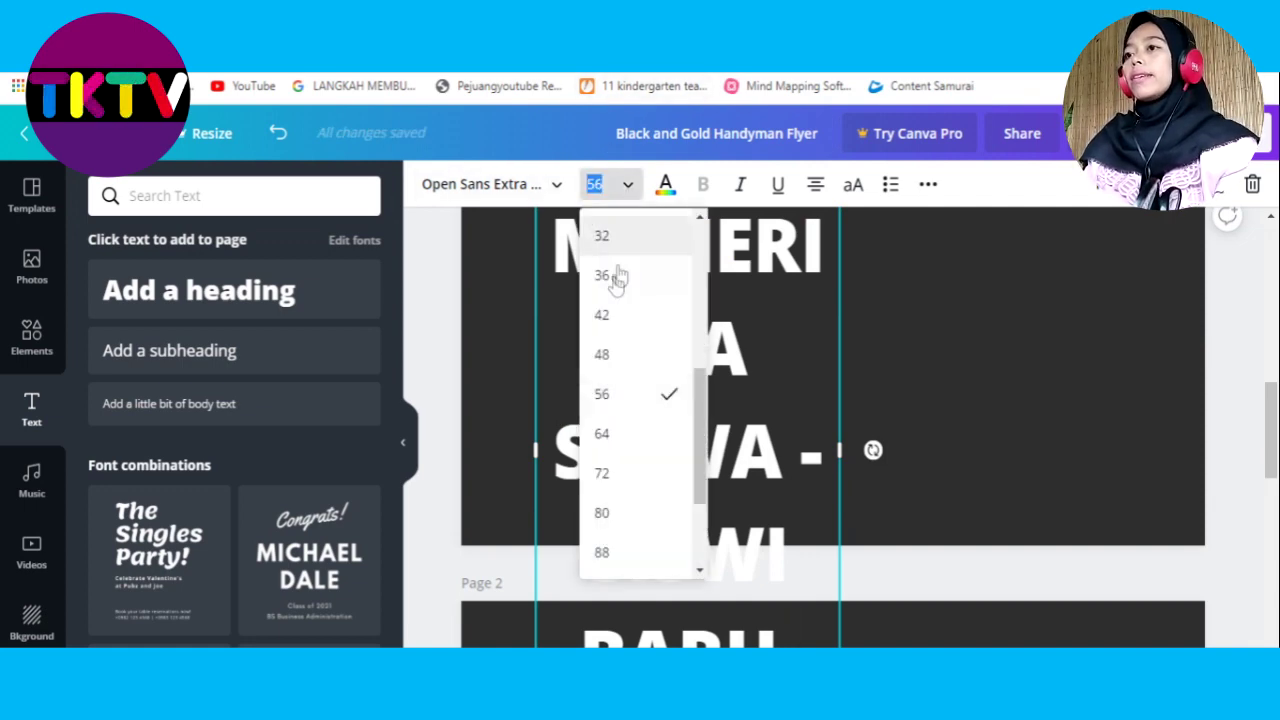
click(597, 240)
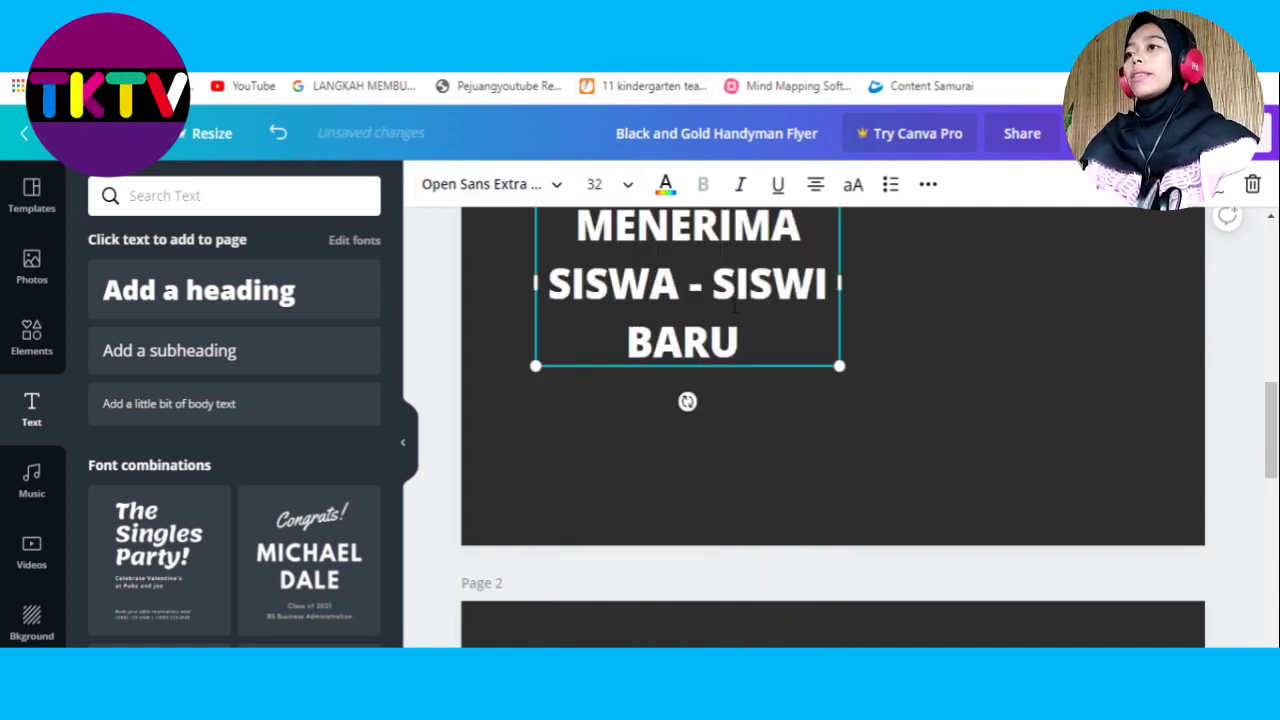
drag(784, 403, 866, 429)
drag(792, 313, 812, 347)
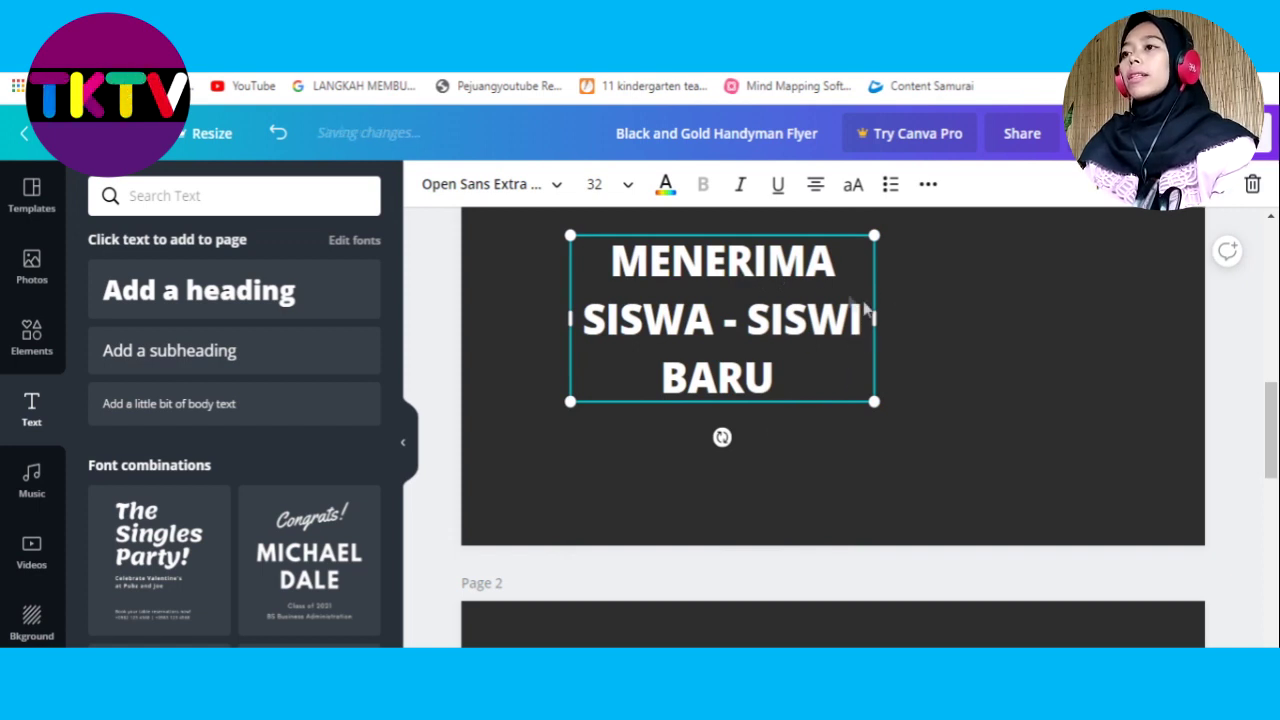
drag(878, 316, 1046, 300)
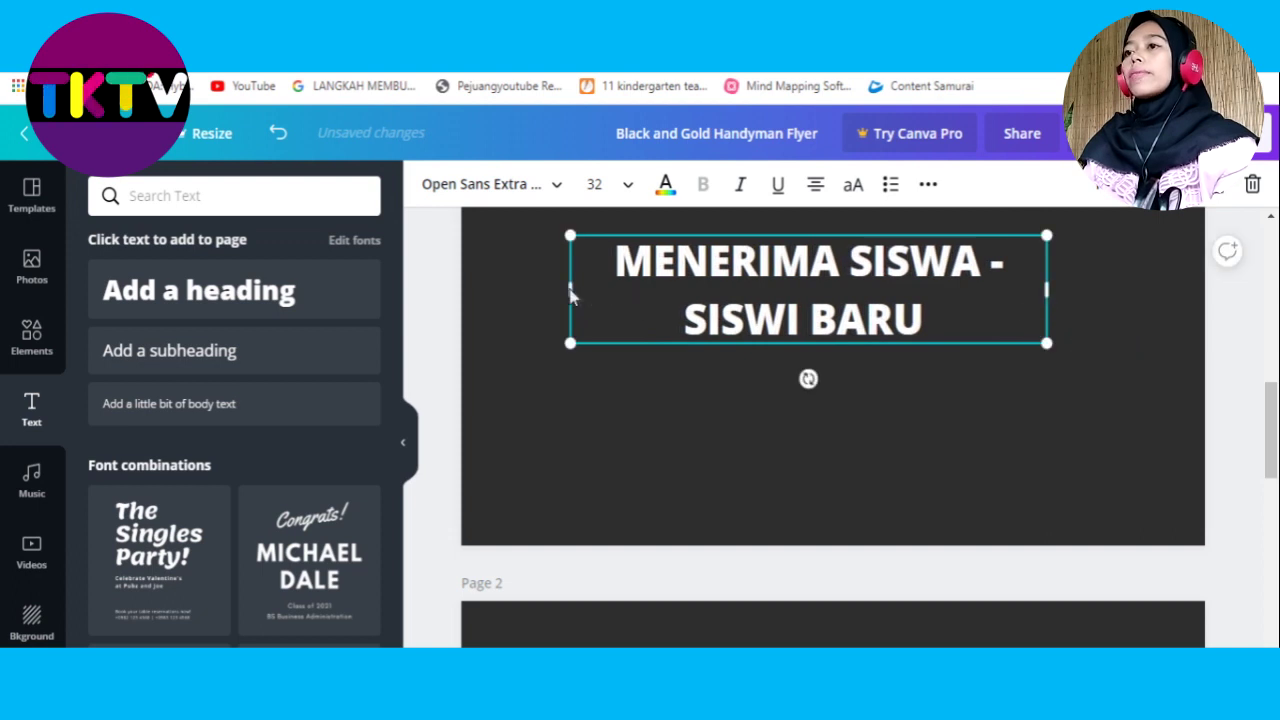
Fit the heading "MENERIMA SISWA - SISWI BARU" on one line by setting font size 28, scaling it to about 31.2 and widening its box.
drag(568, 288, 494, 290)
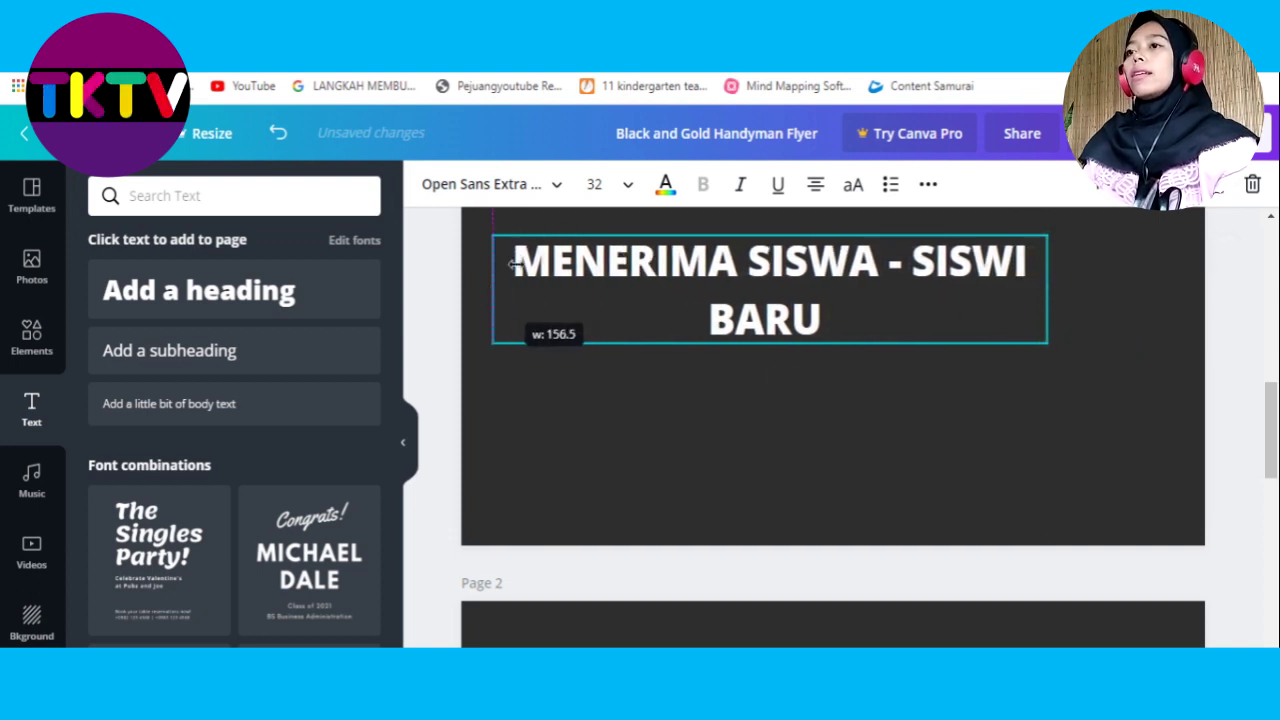
click(627, 185)
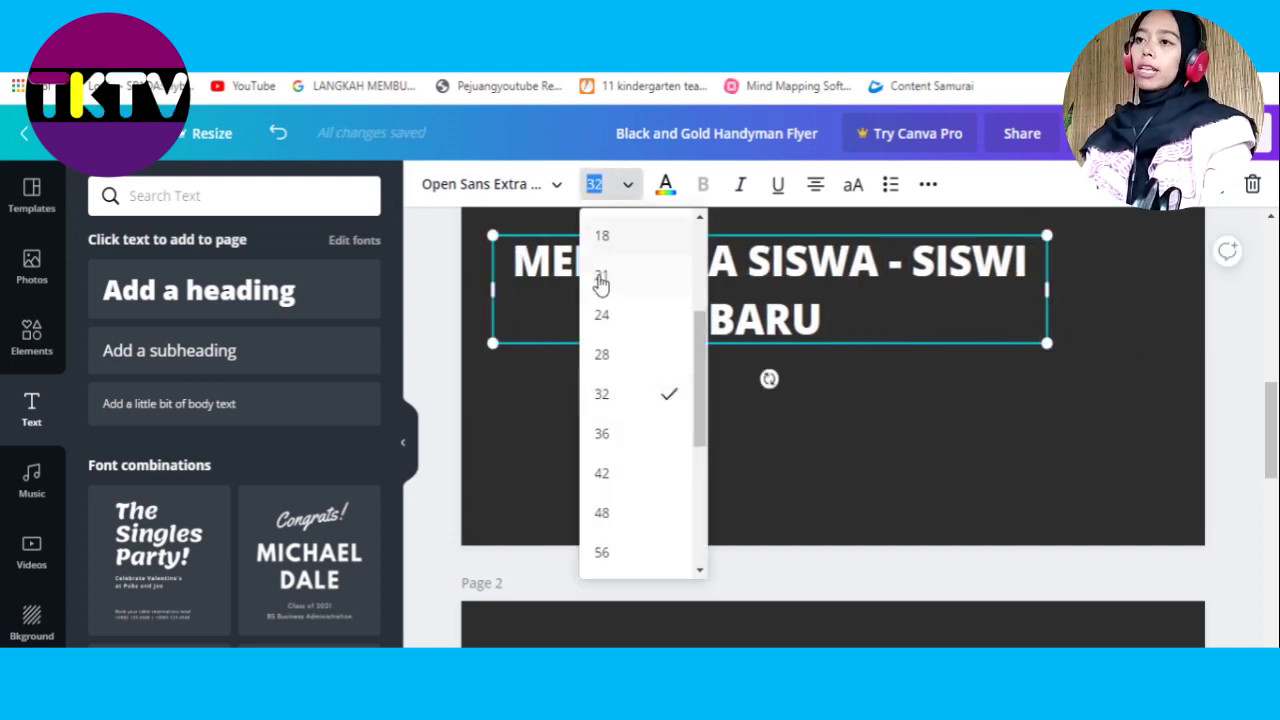
click(602, 355)
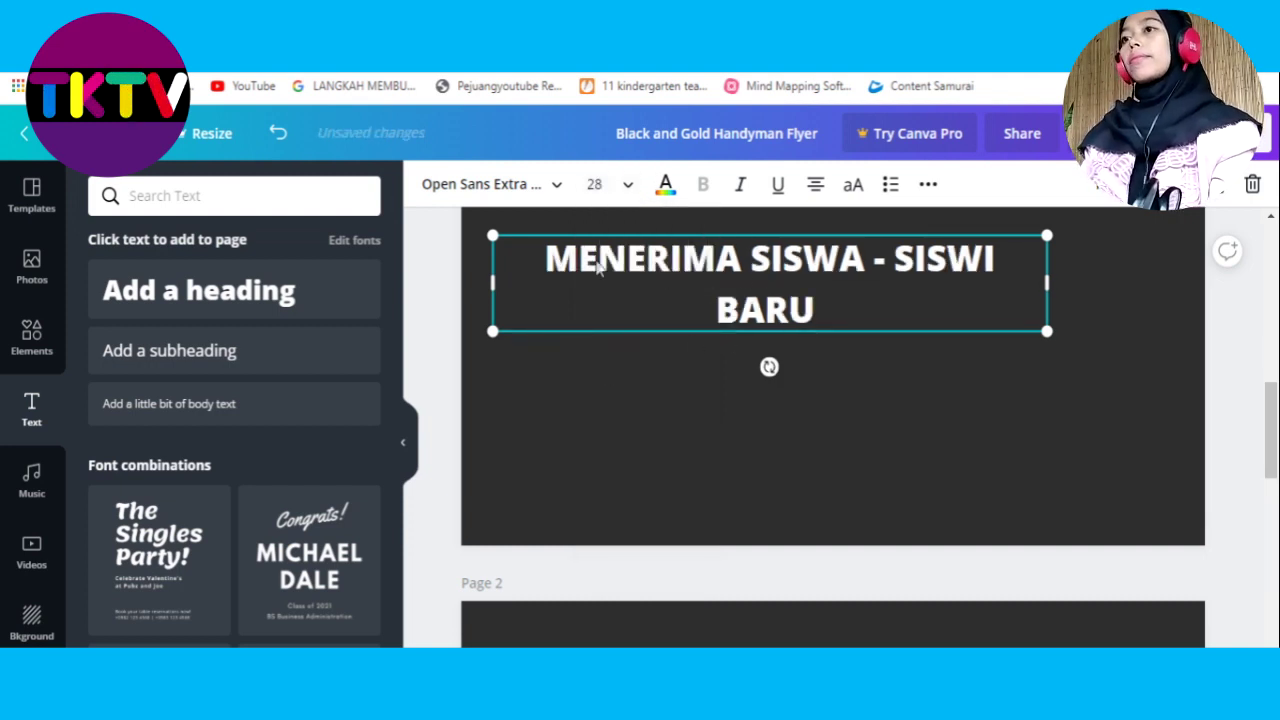
drag(492, 236, 475, 211)
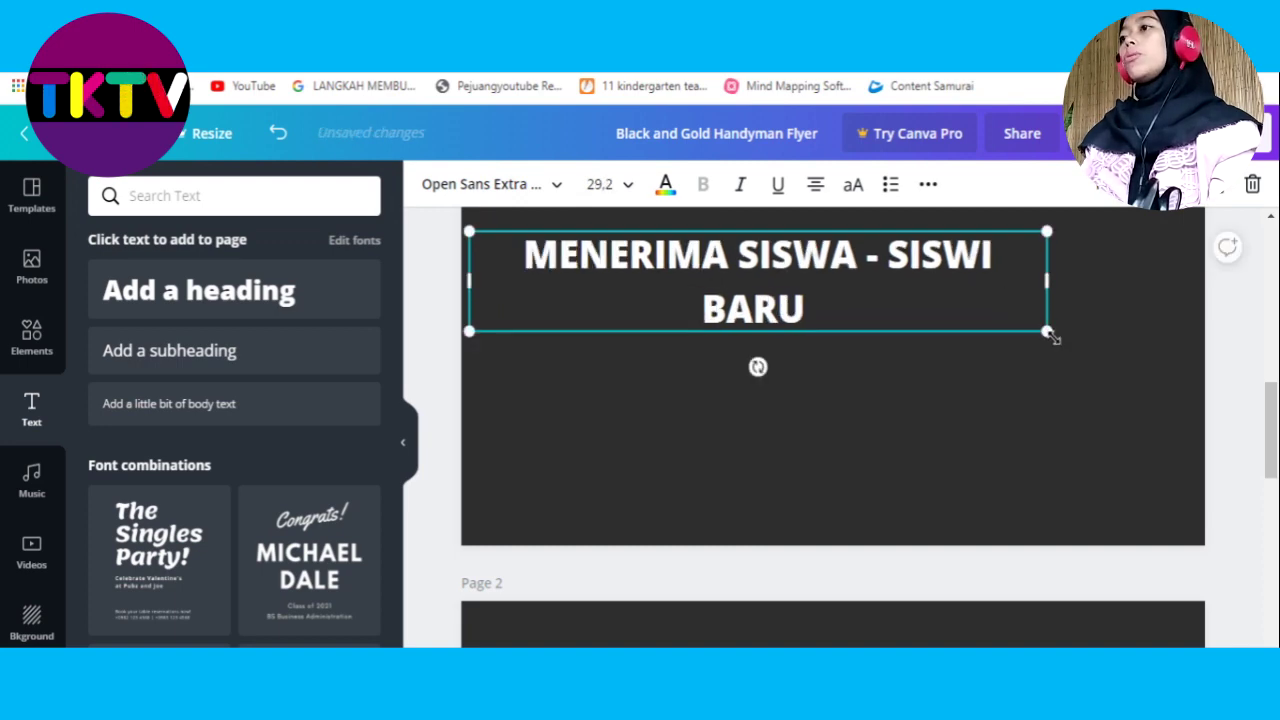
drag(1046, 333, 1088, 338)
drag(1089, 284, 1130, 284)
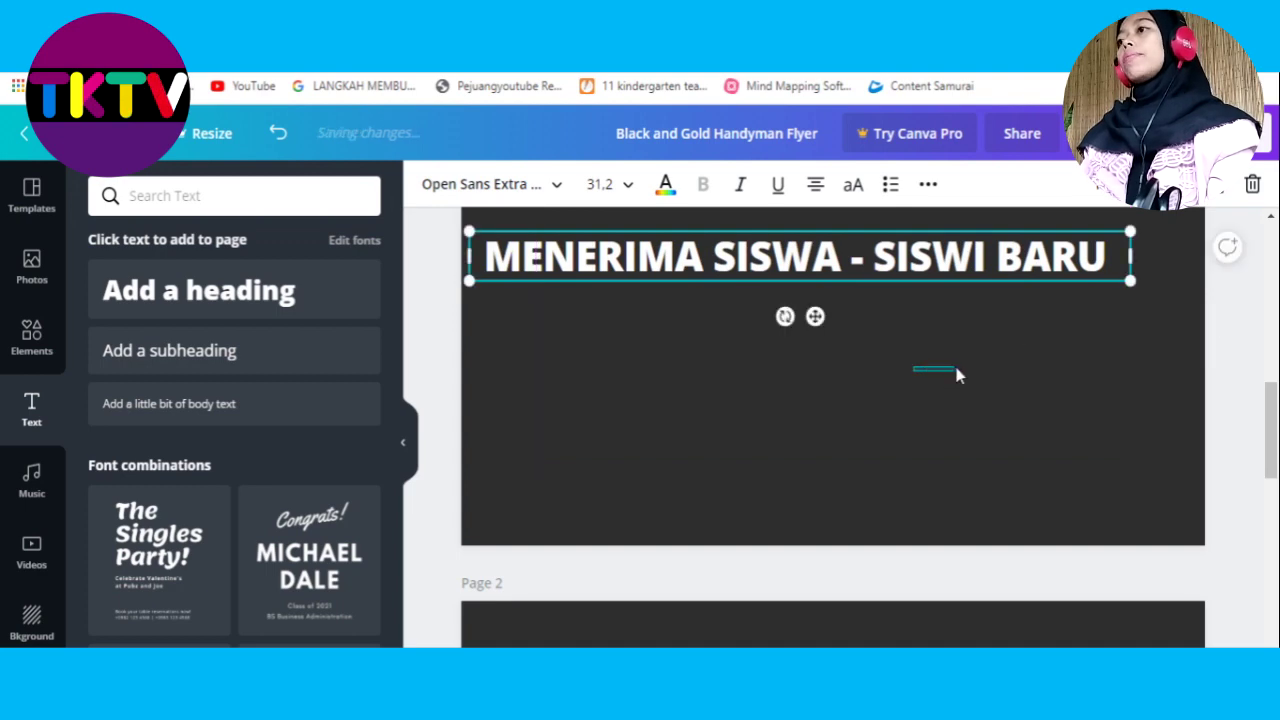
Shift the heading "MENERIMA SISWA - SISWI BARU" to the page's horizontal centre and left-align its text.
click(956, 369)
drag(598, 257, 610, 258)
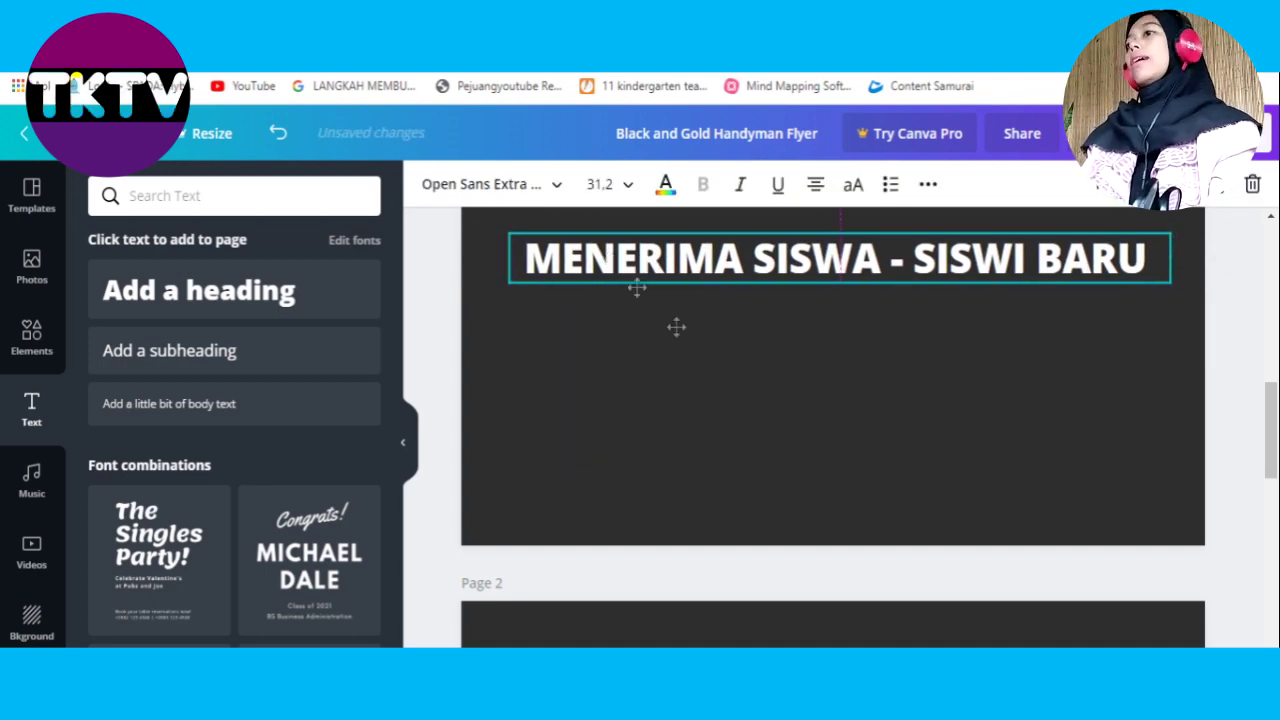
click(815, 186)
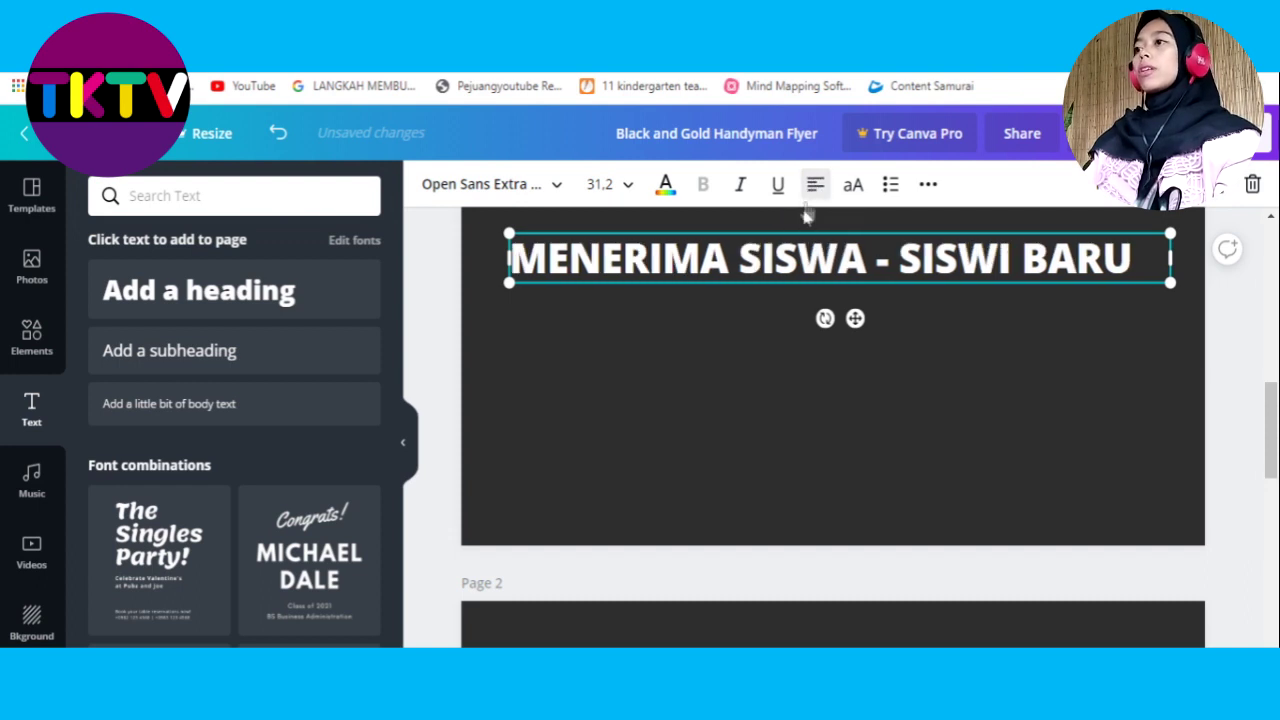
click(734, 340)
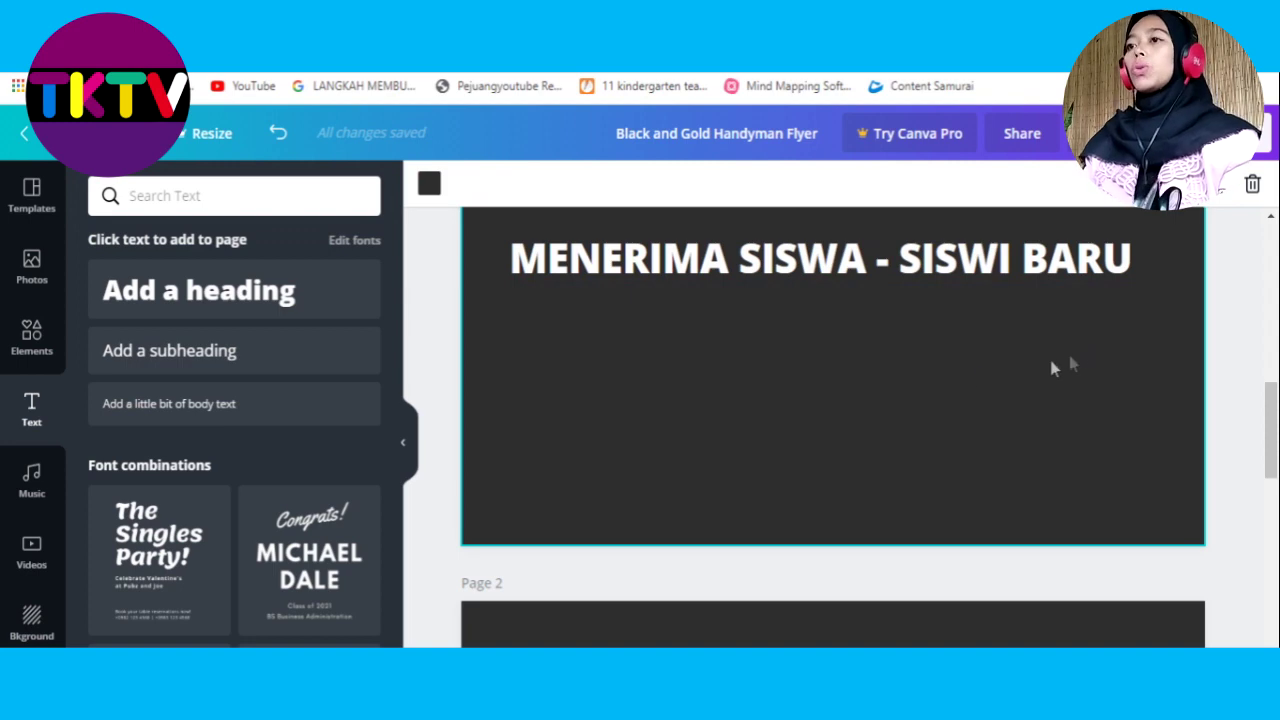
Add another heading below the new-student announcement reading "TAHUN AJARAN 2020 - 2021".
click(229, 291)
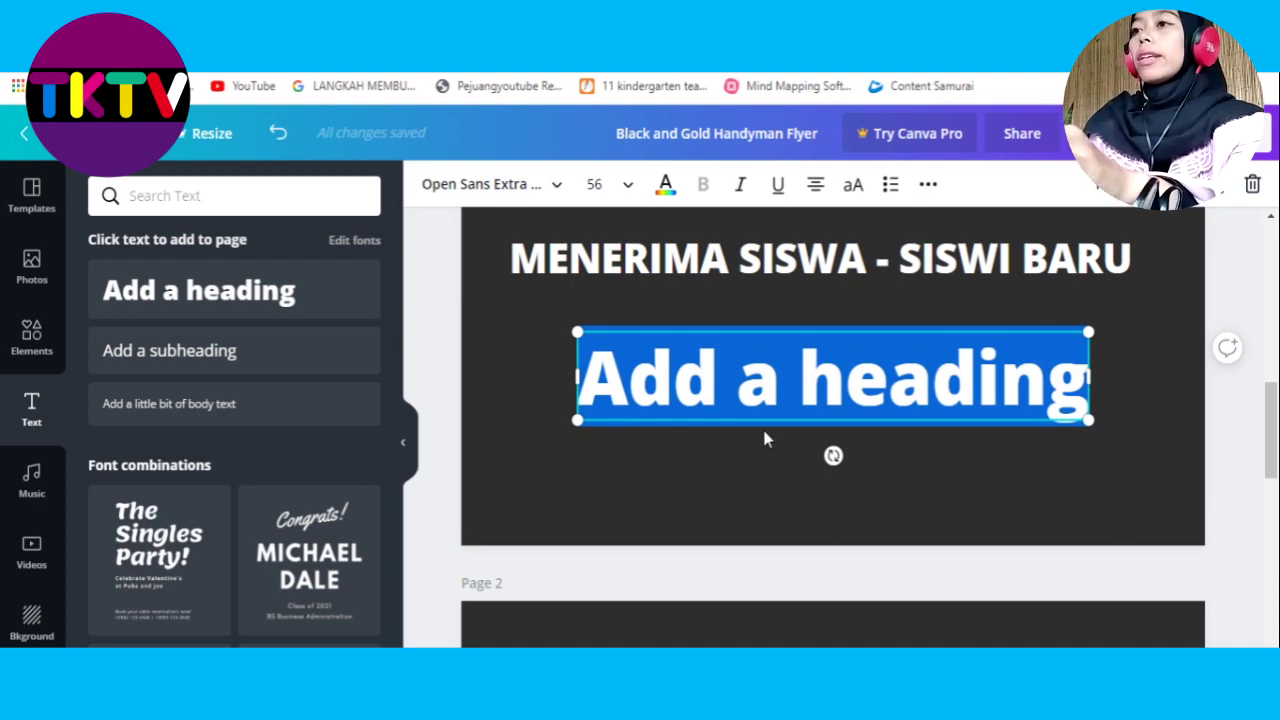
text(TAHUN AJARAN)
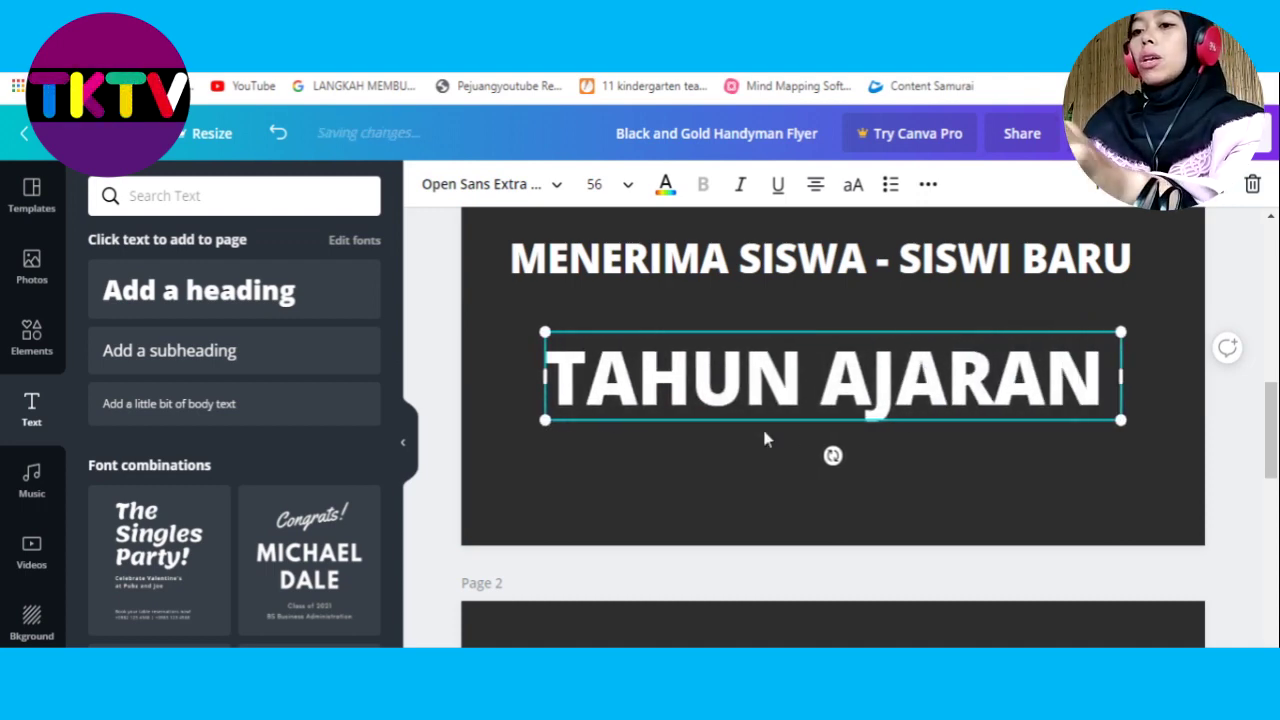
text( 201)
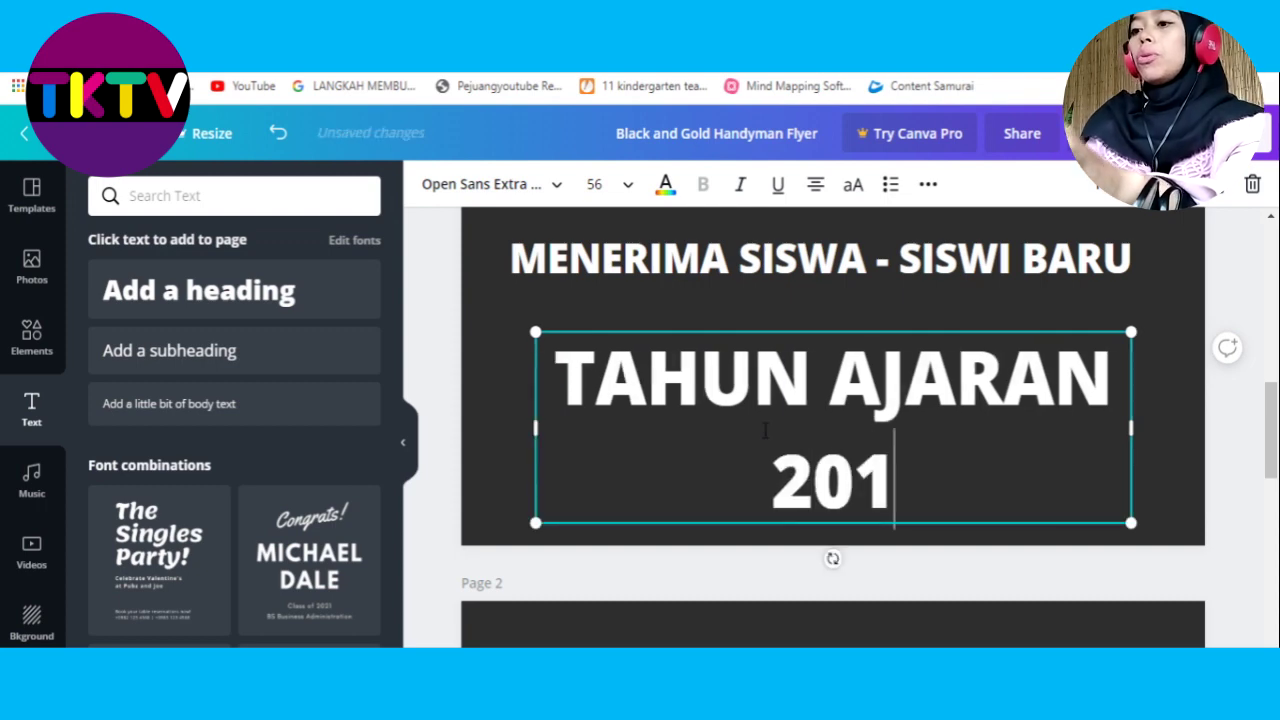
key(BackSpace)
text(20)
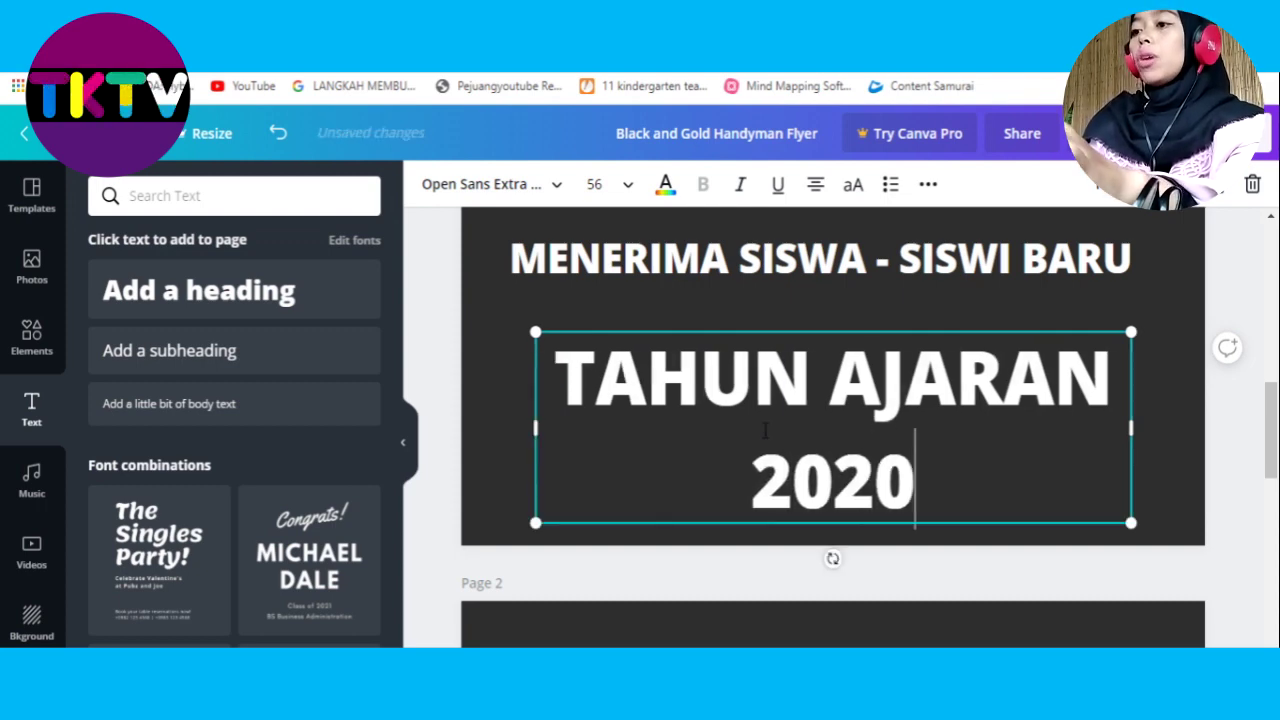
text( - 20201)
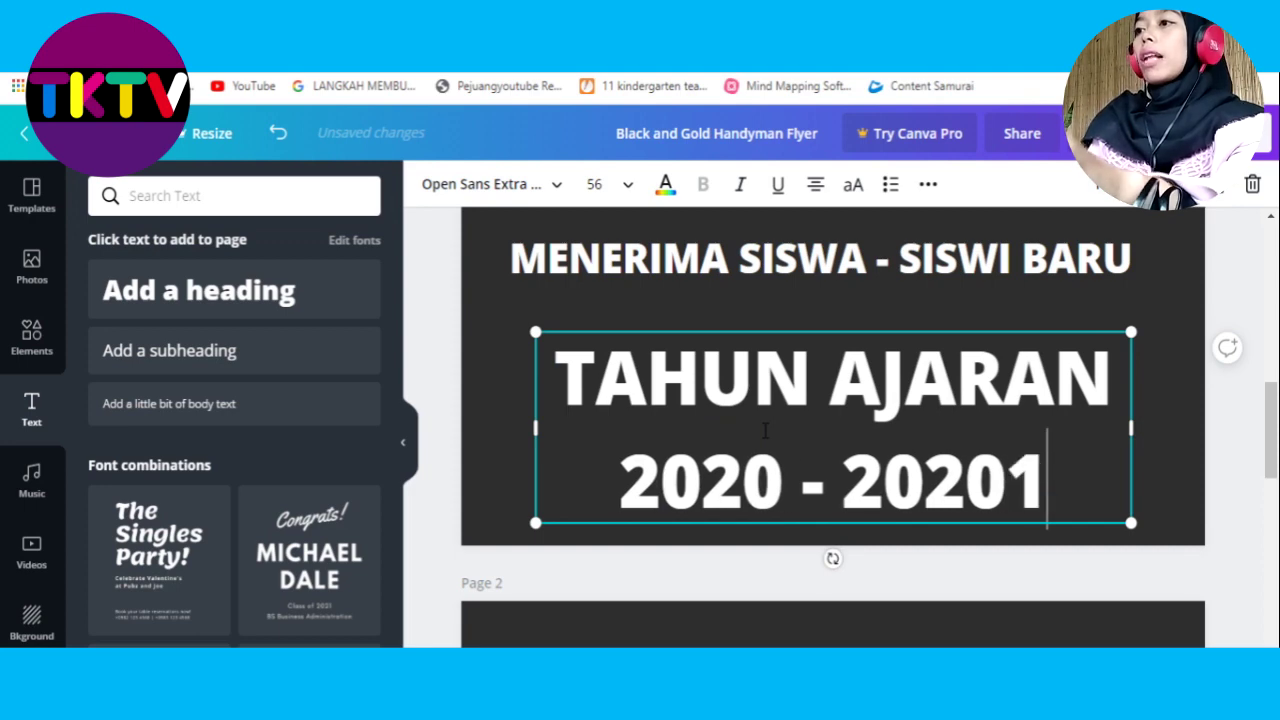
key(BackSpace)
key(BackSpace)
text(1)
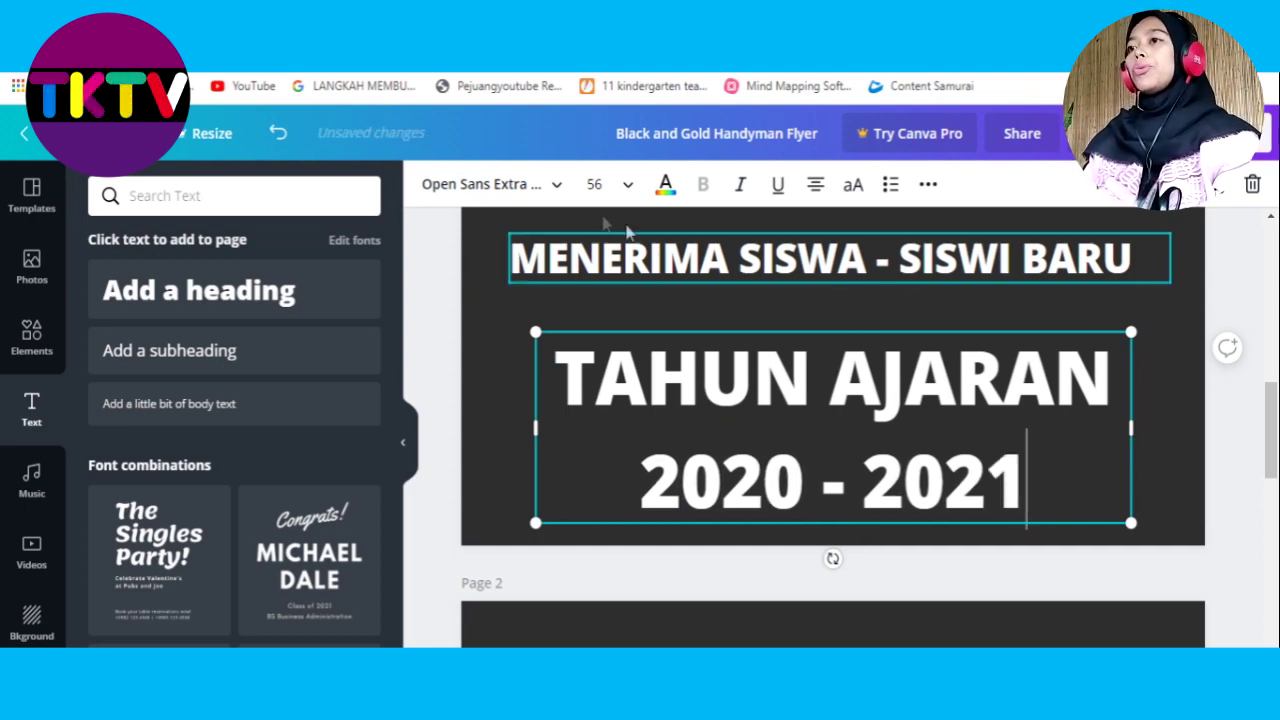
Set the font size of the "TAHUN AJARAN 2020 - 2021" heading to 21.
click(628, 190)
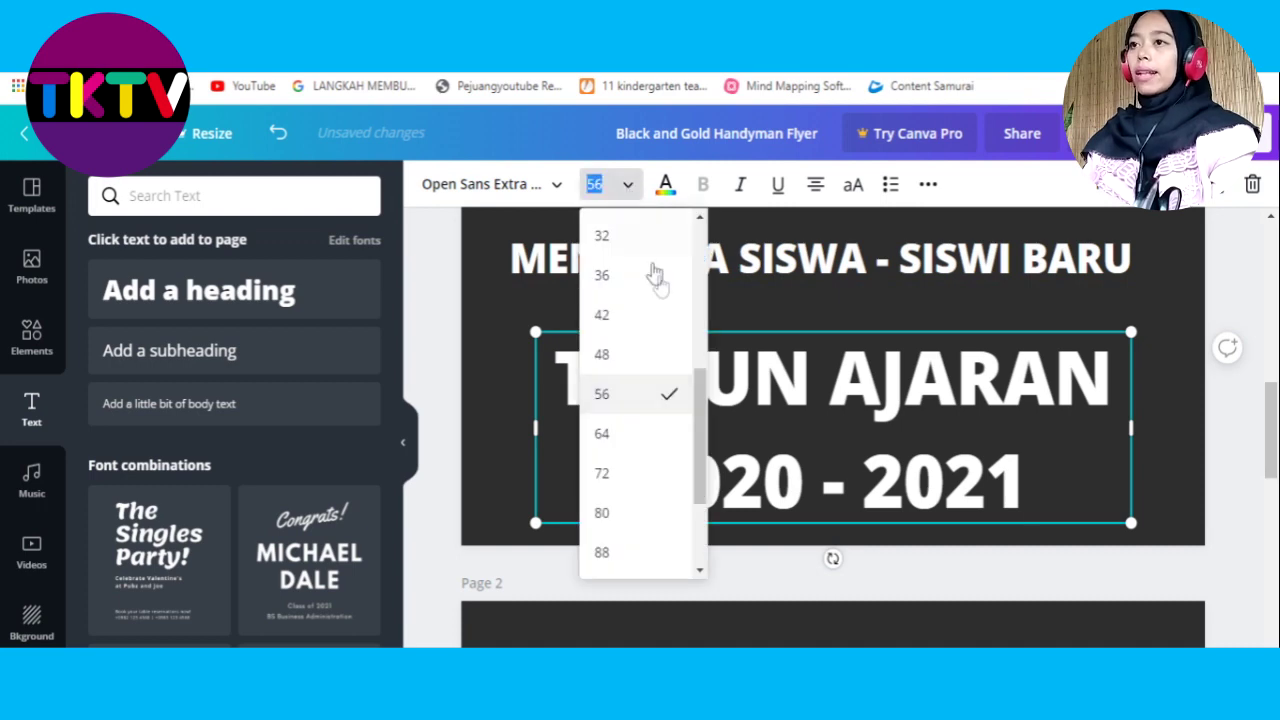
scroll(626, 293, up, 4)
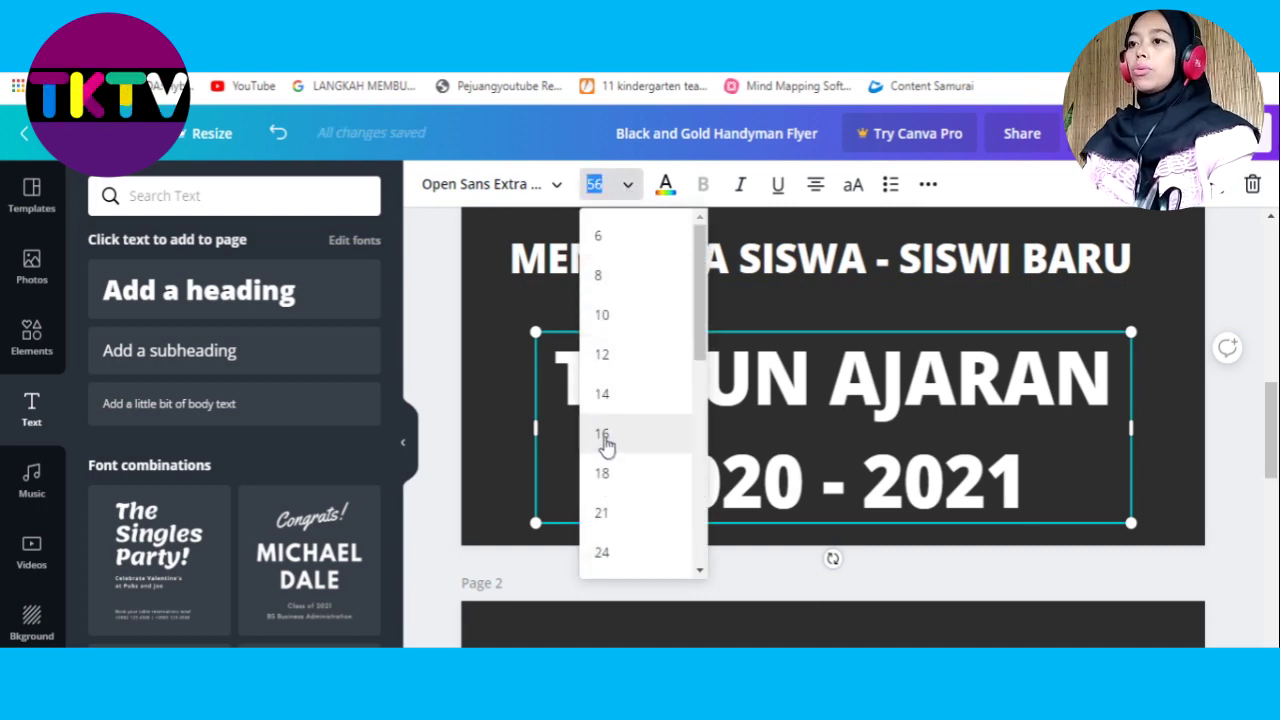
click(601, 515)
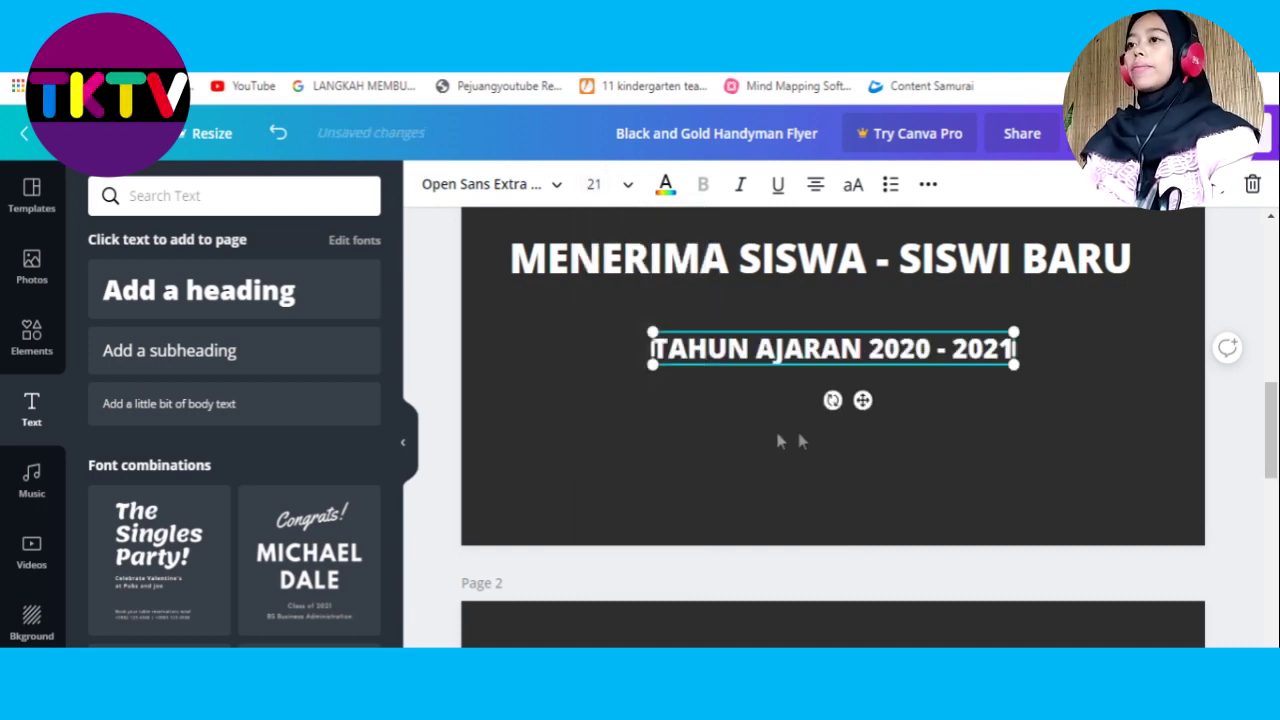
click(955, 442)
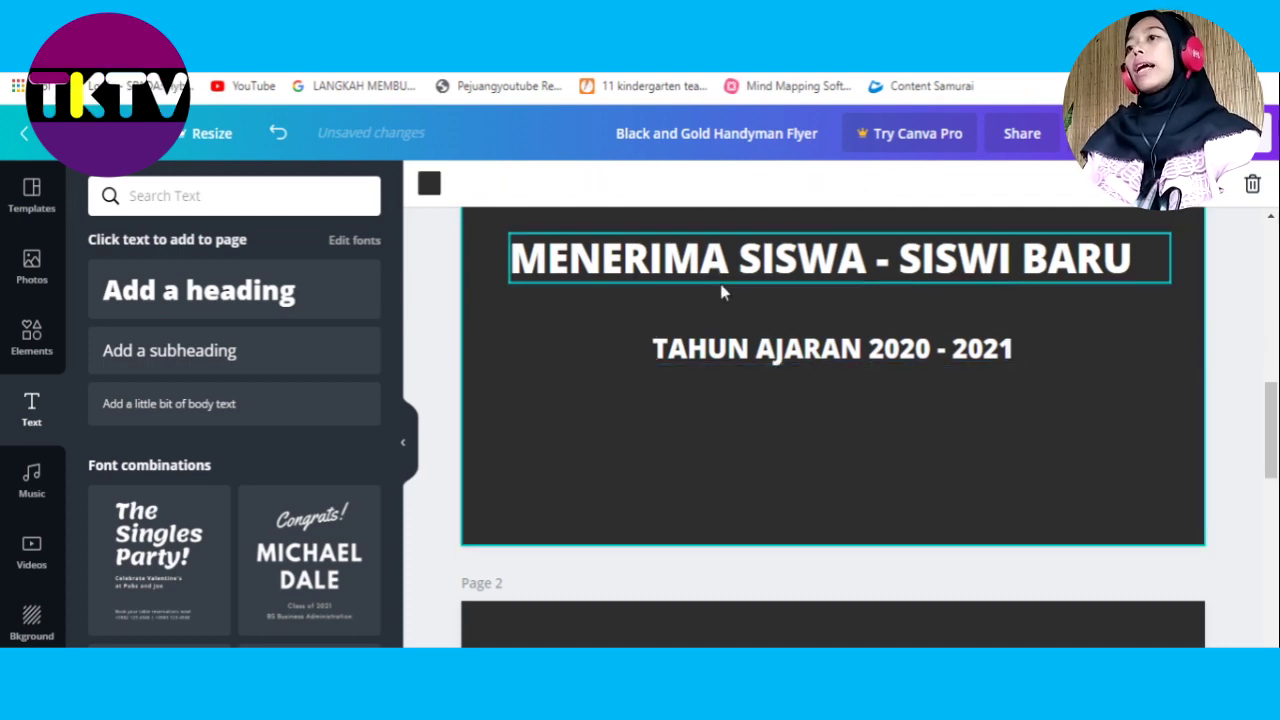
Try several custom text colours on the "MENERIMA SISWA - SISWI BARU" heading and settle on magenta #c80e6d.
click(643, 262)
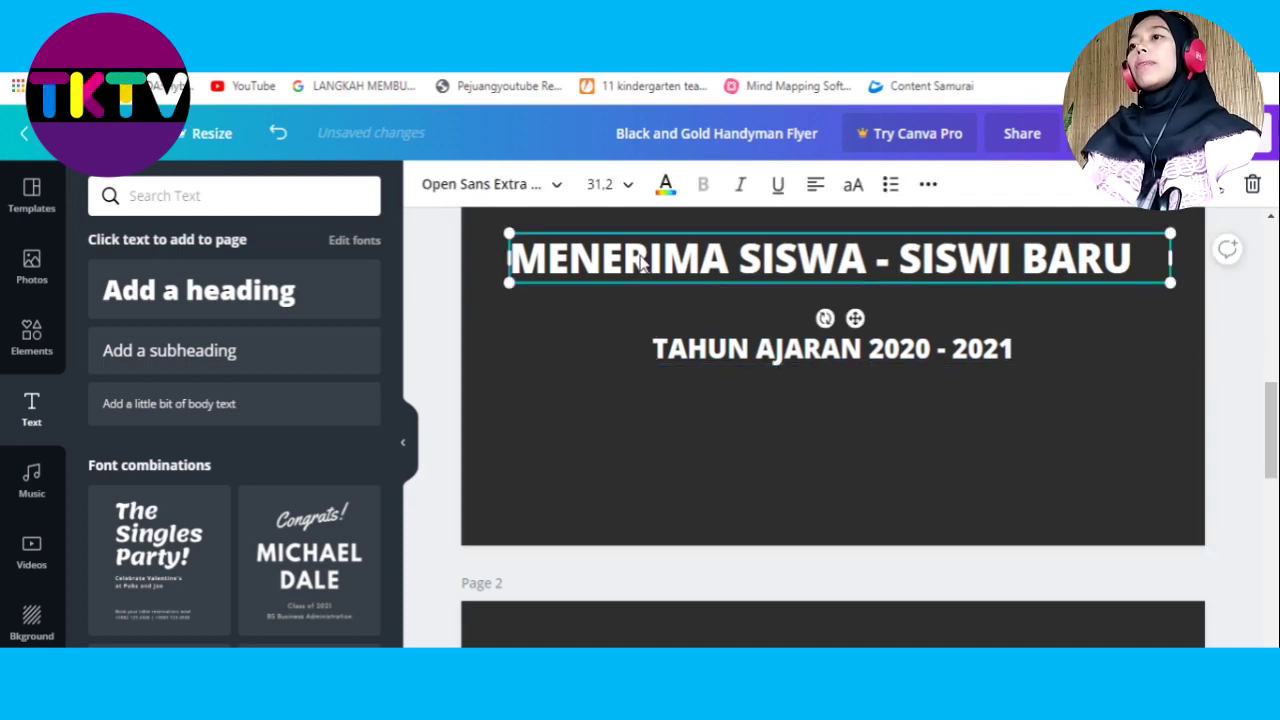
click(667, 190)
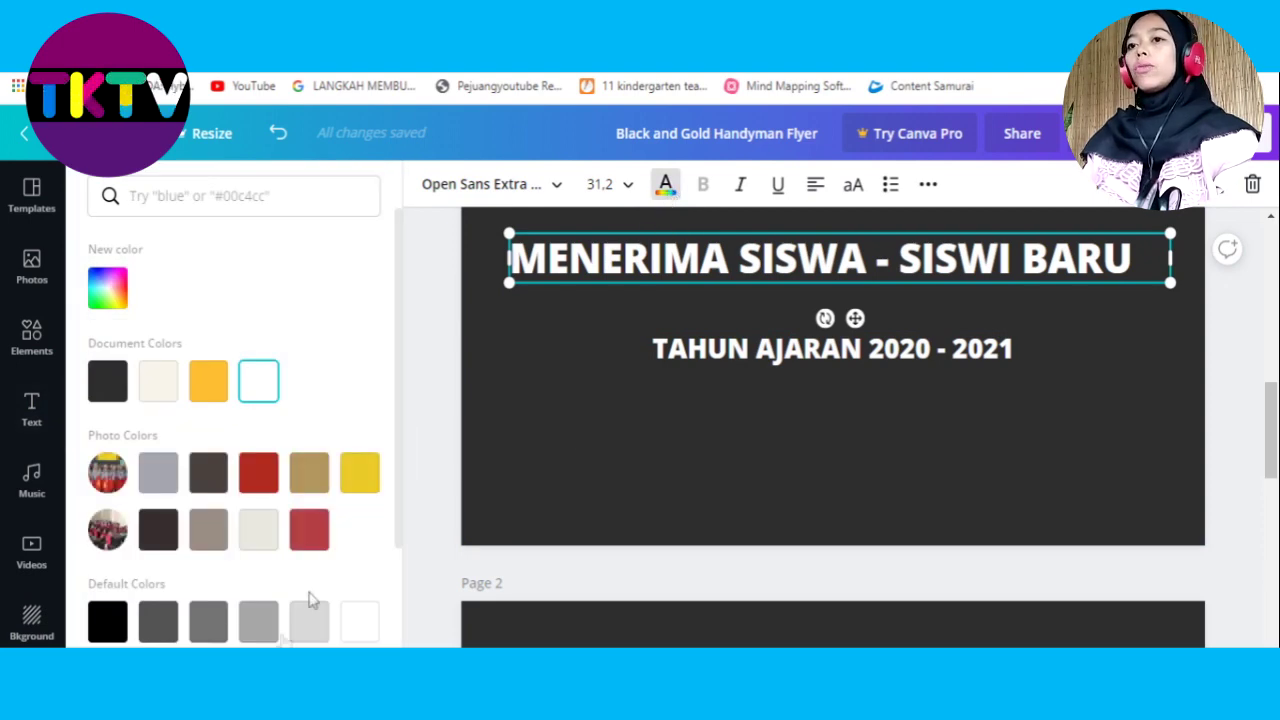
click(110, 292)
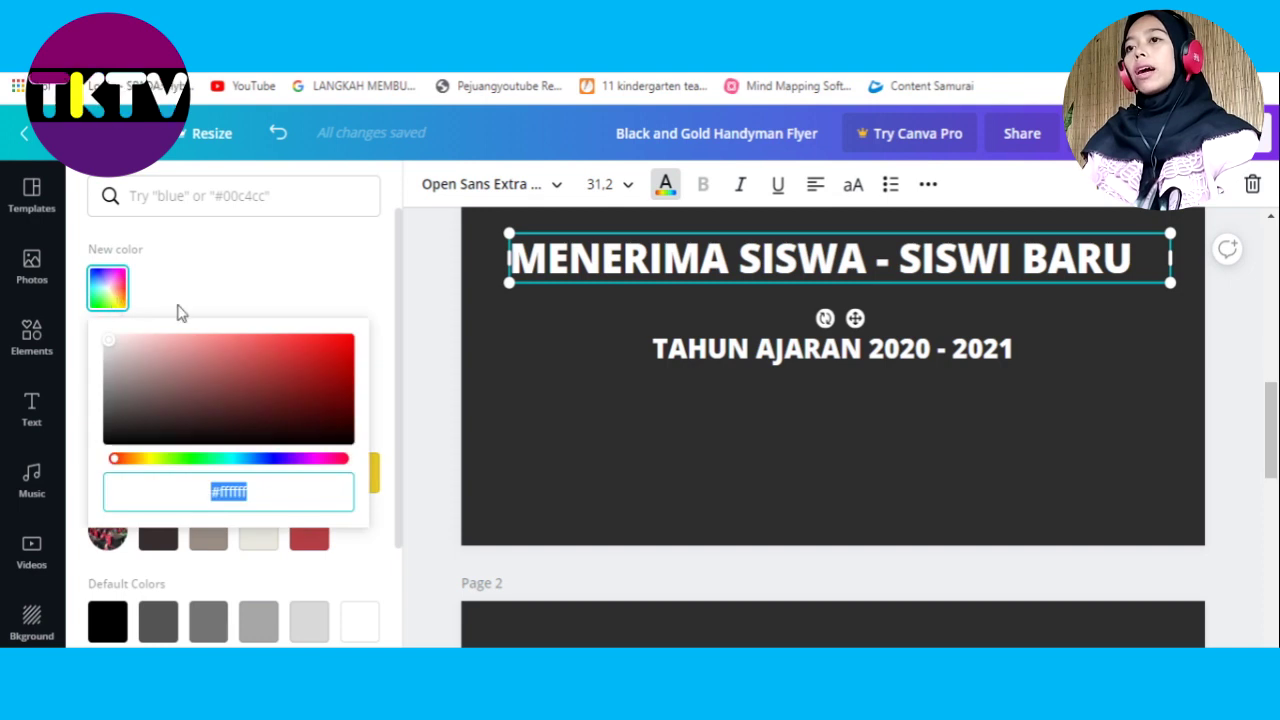
click(337, 362)
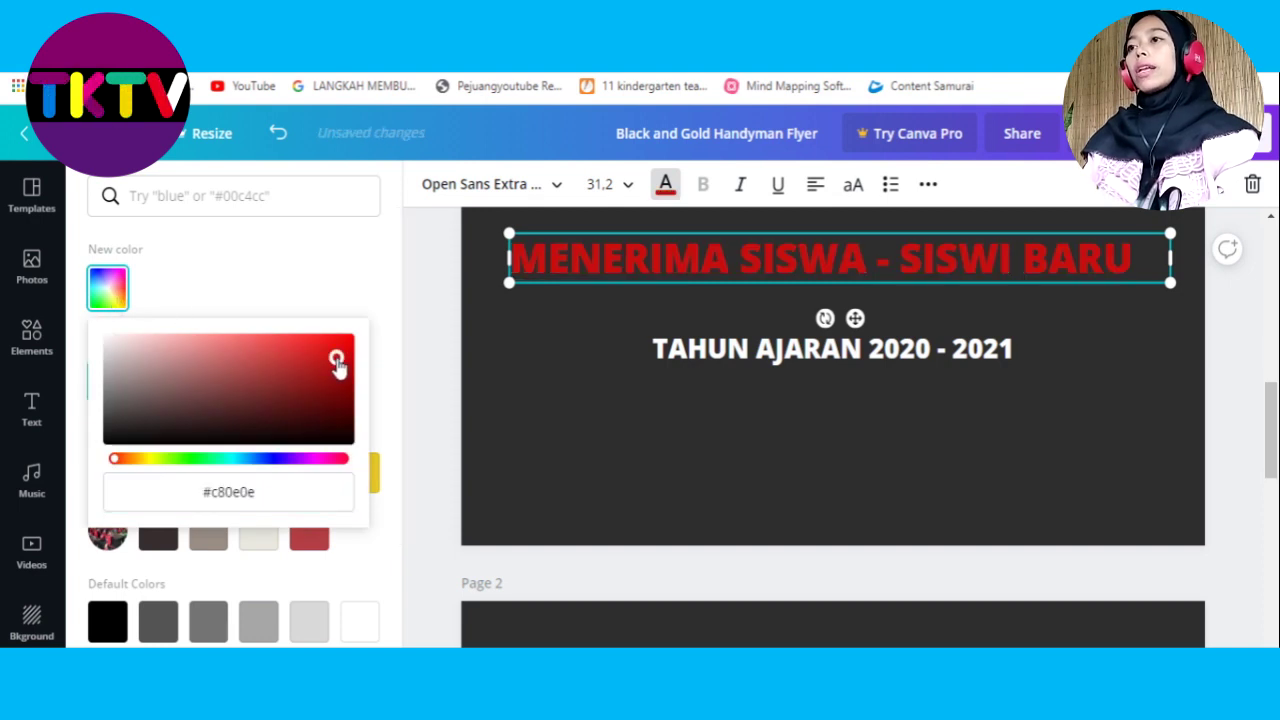
click(216, 458)
click(320, 459)
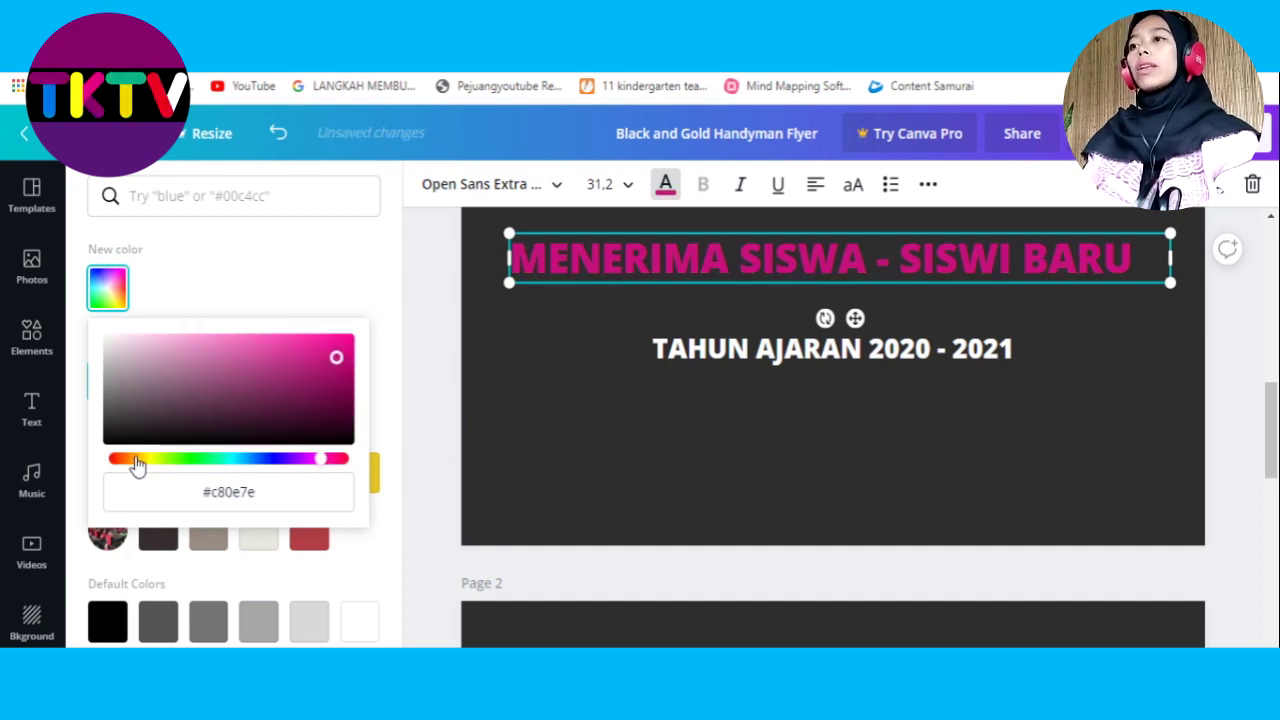
click(138, 460)
click(183, 461)
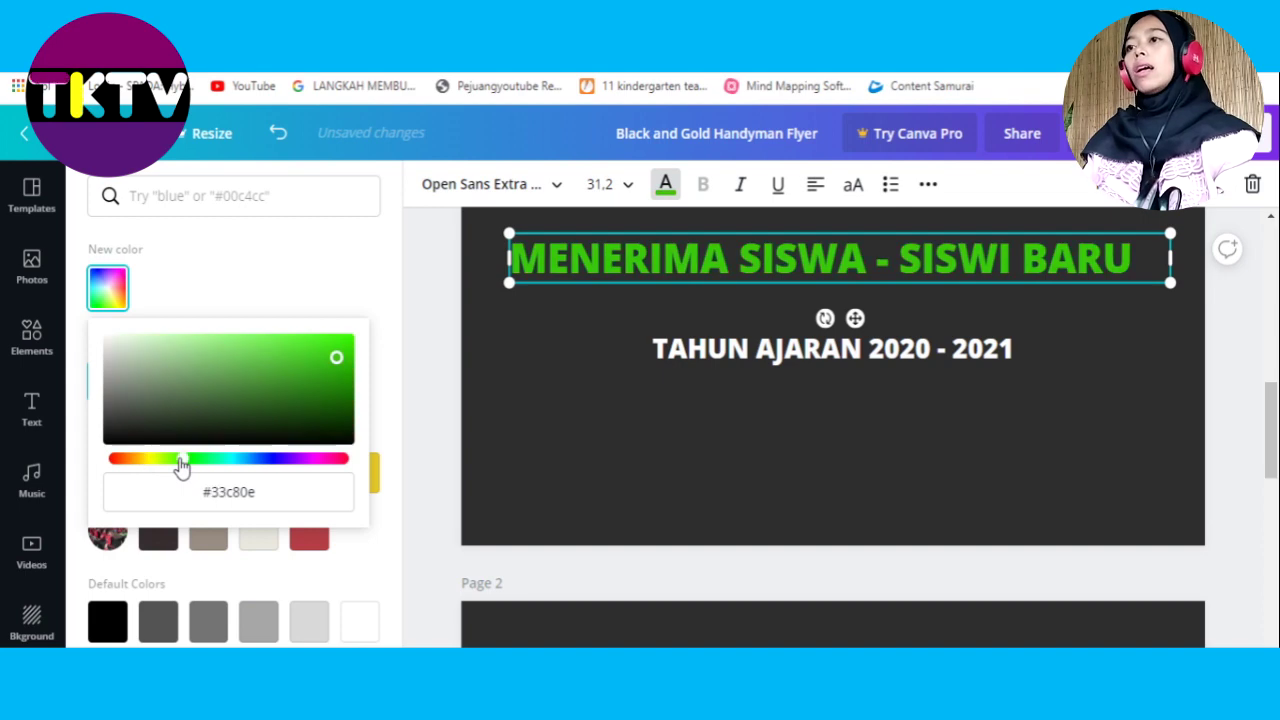
click(326, 460)
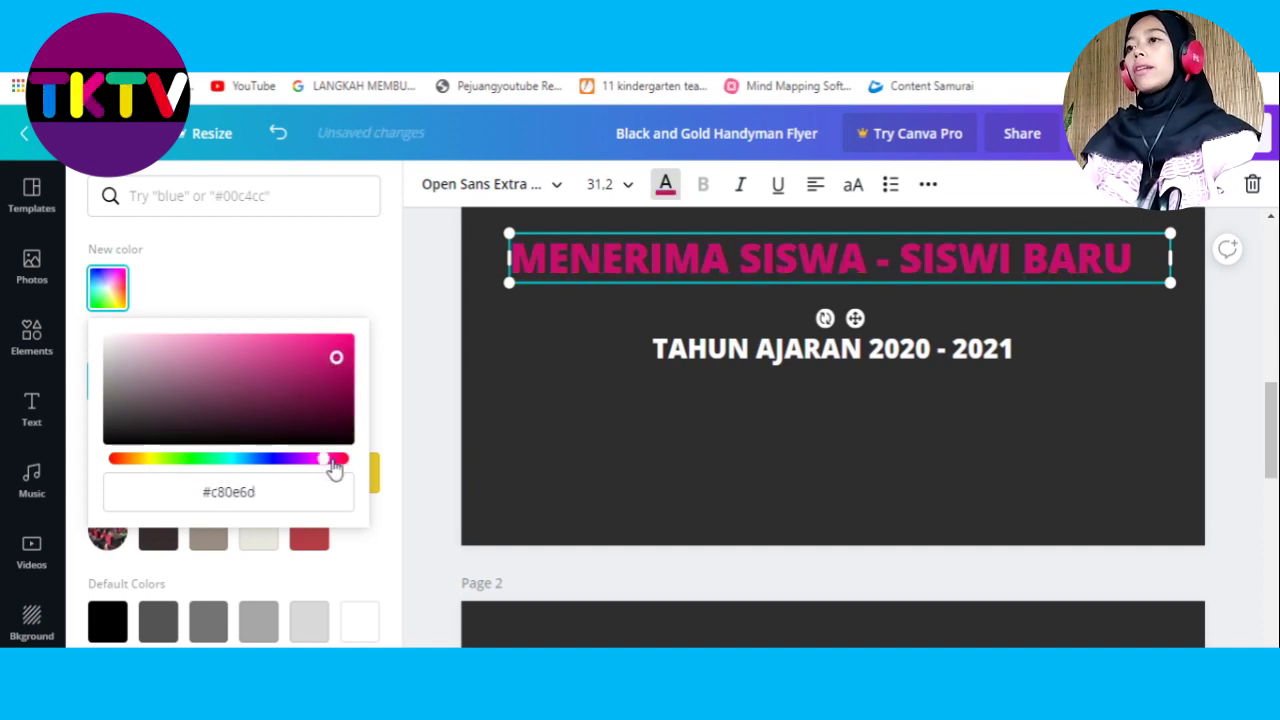
Recolour the "TAHUN AJARAN 2020 - 2021" heading with the same magenta from the document colours.
click(693, 362)
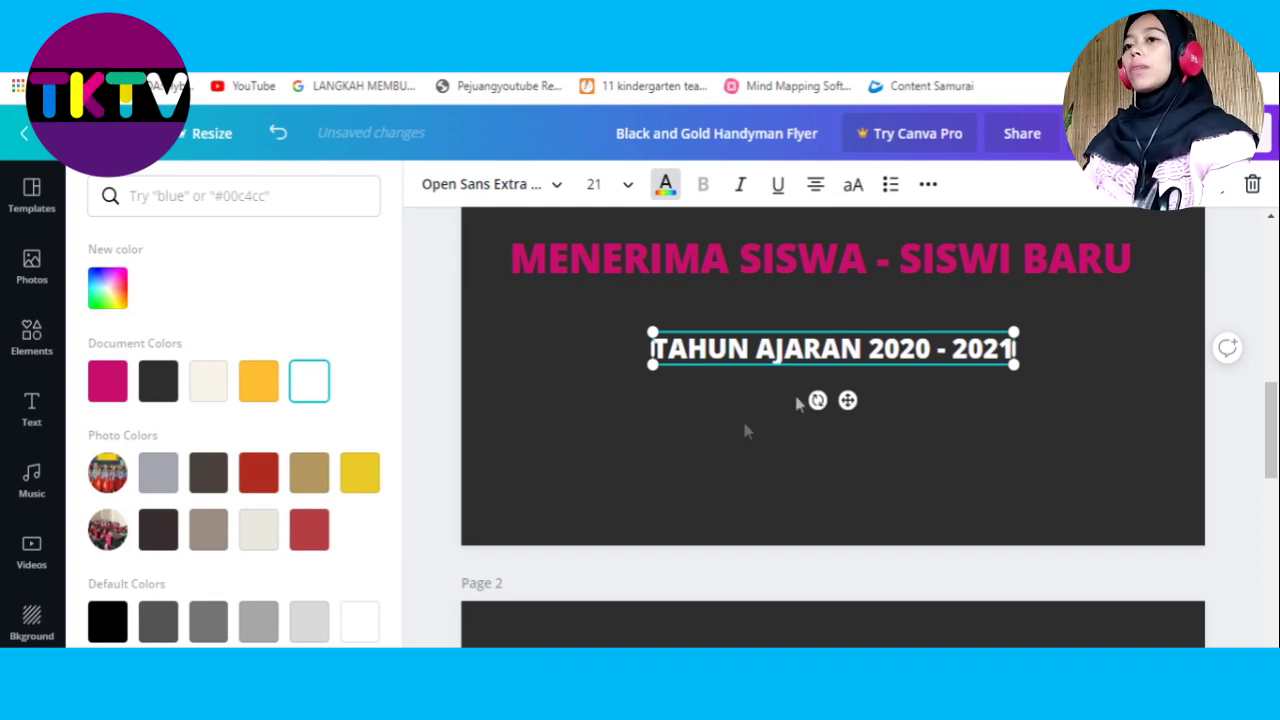
click(307, 543)
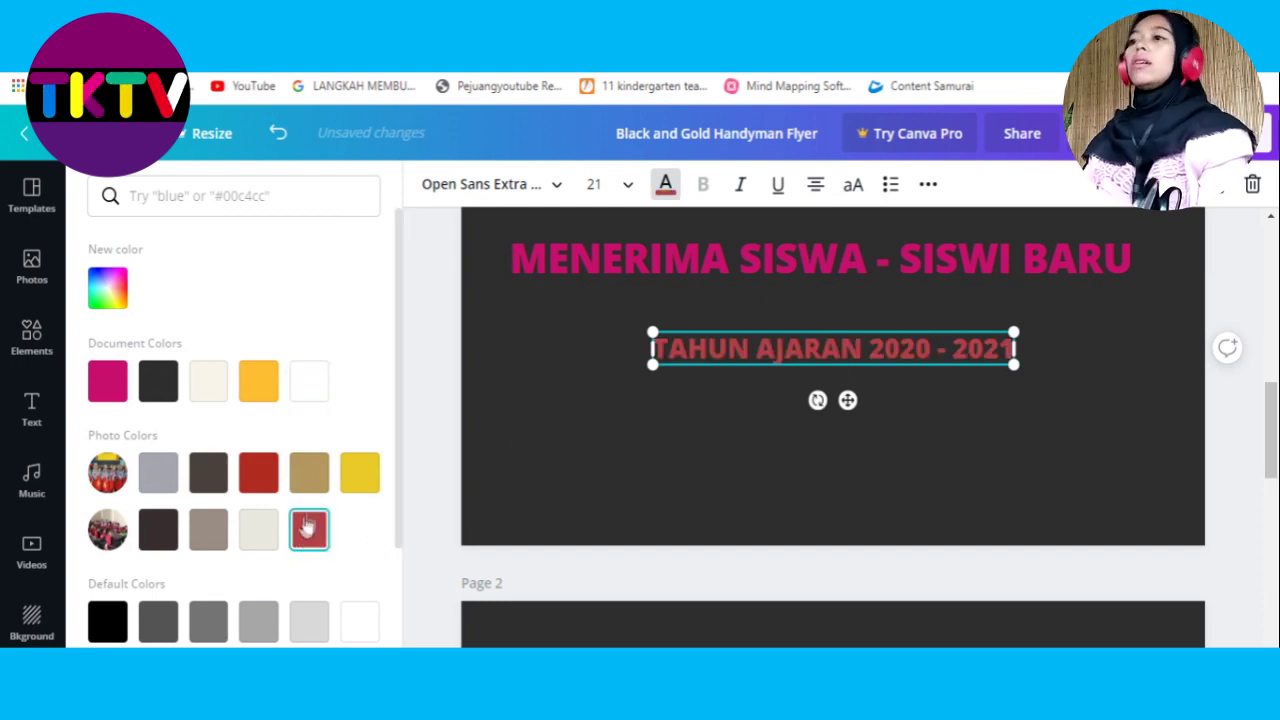
click(107, 383)
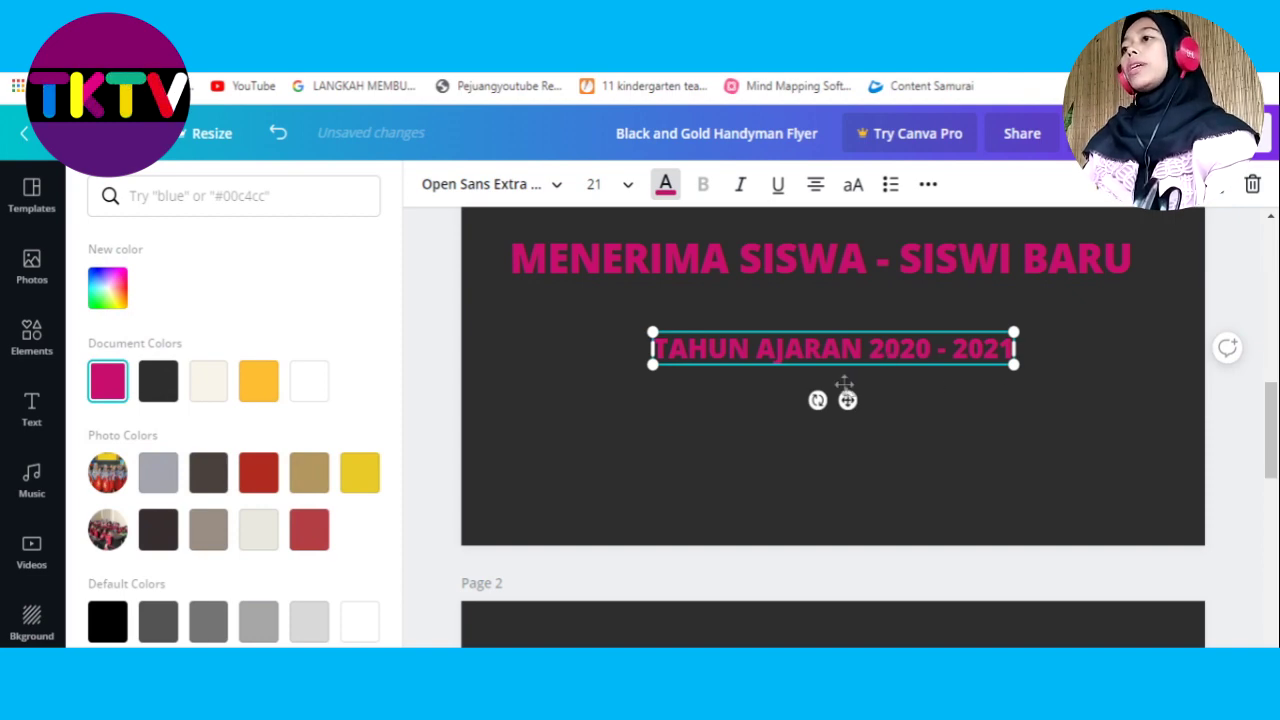
Move the "TAHUN AJARAN 2020 - 2021" heading up so it sits directly beneath the new-student heading, centred on the page.
drag(854, 381, 854, 360)
key(Escape)
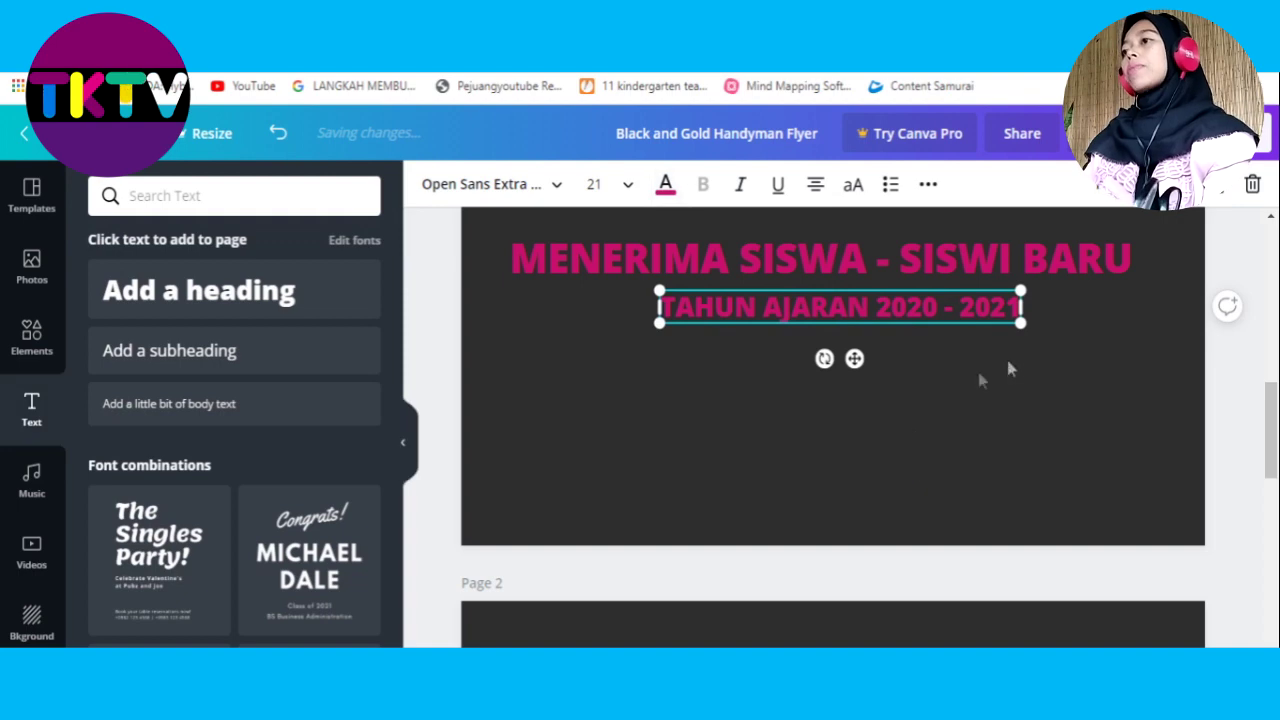
key(Escape)
click(622, 425)
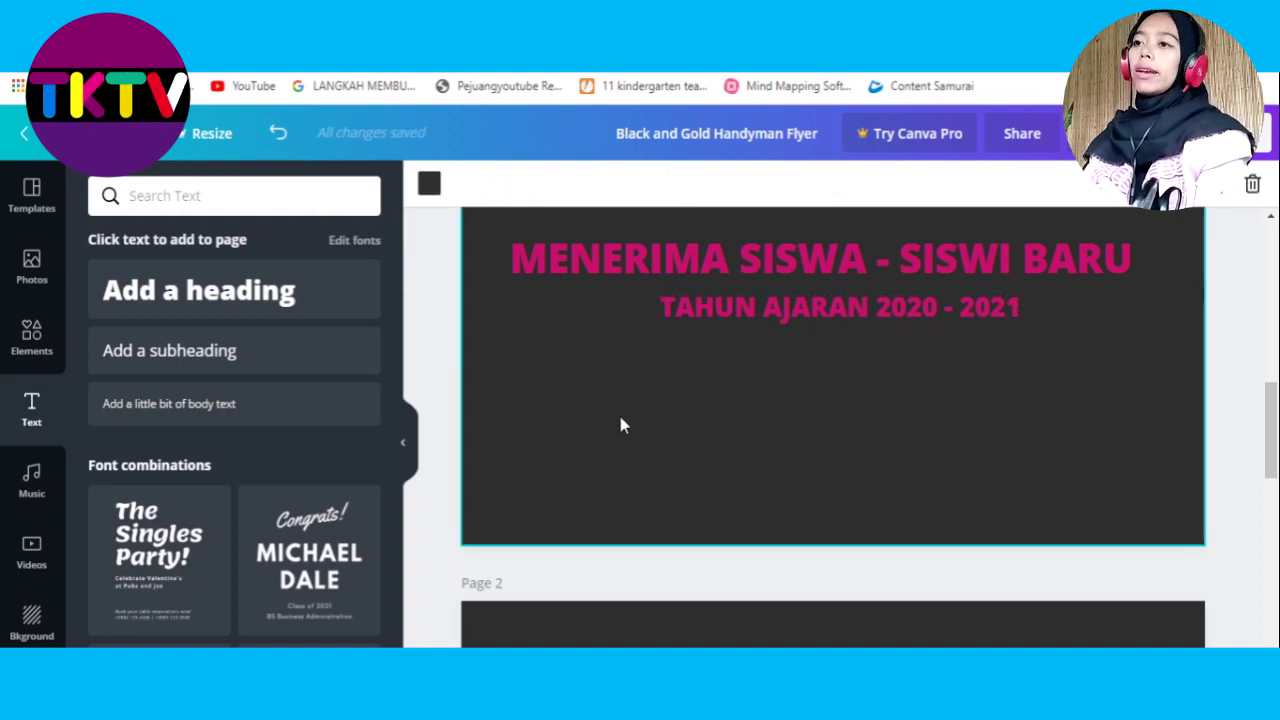
Review the page 1 layout at 50% and 75% zoom, from the new-student headings up to the welcome heading.
scroll(764, 391, up, 3)
scroll(766, 405, down, 3)
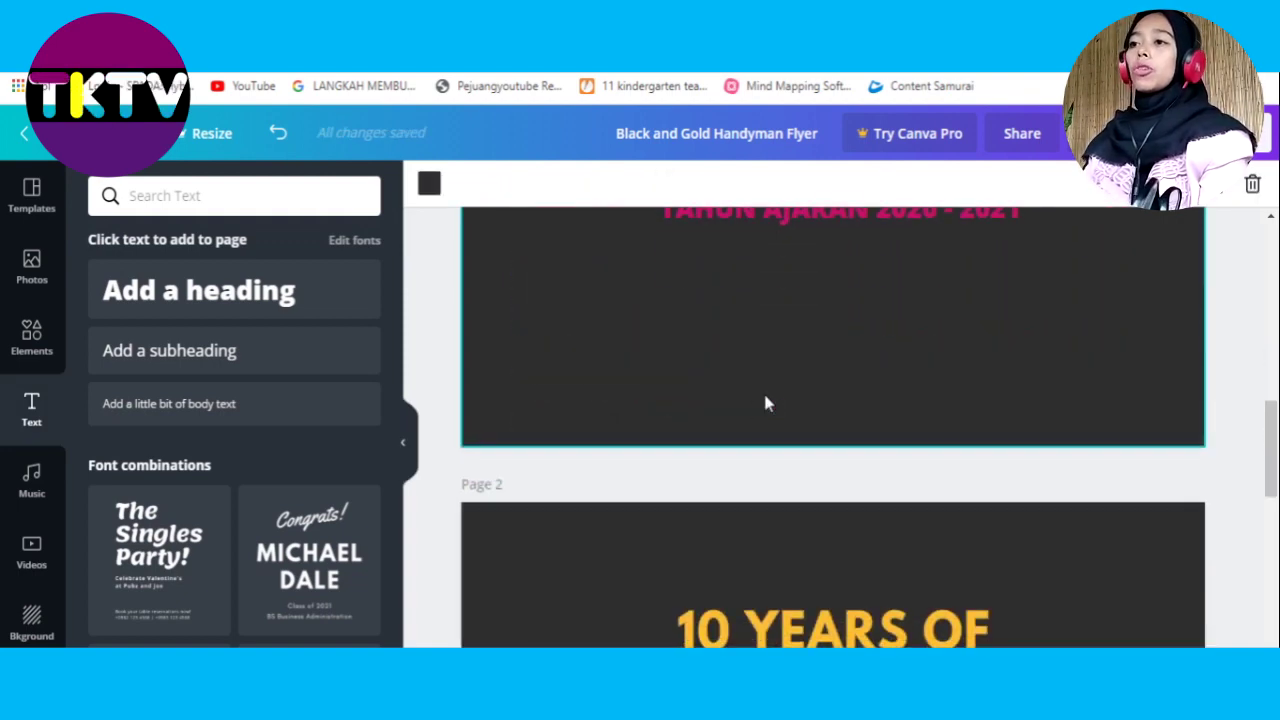
scroll(660, 390, up, 1)
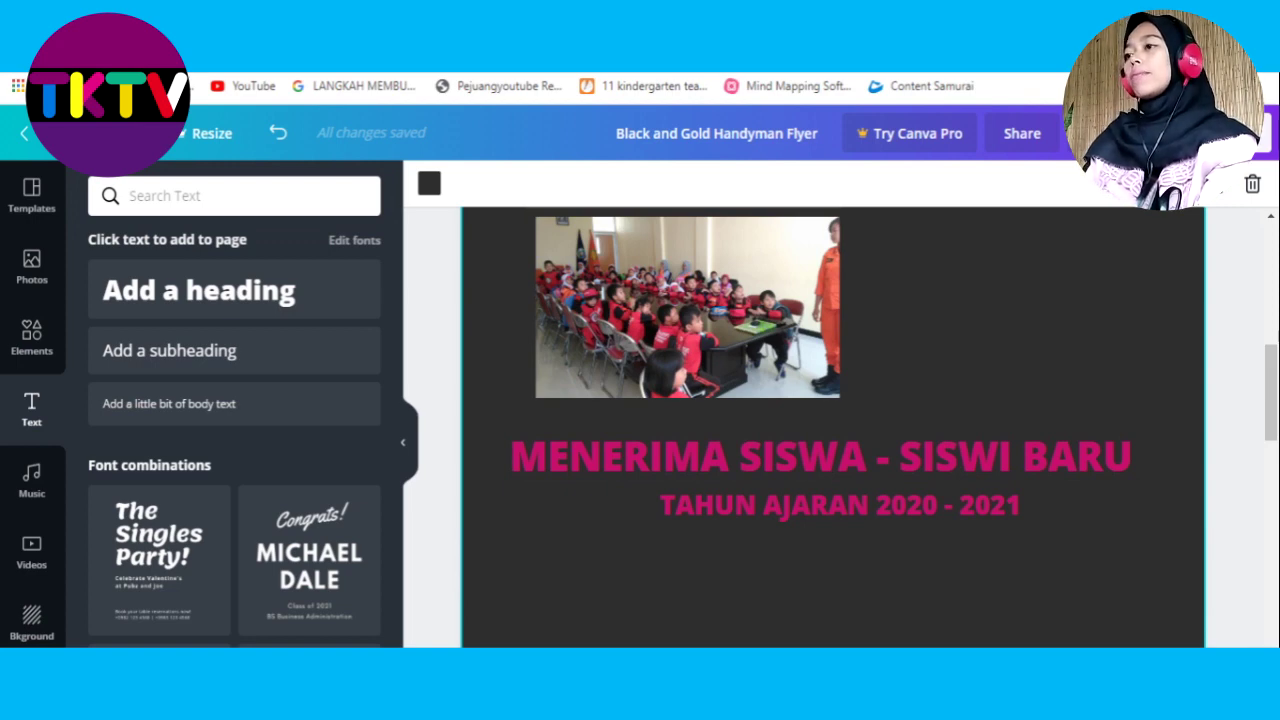
click(1078, 665)
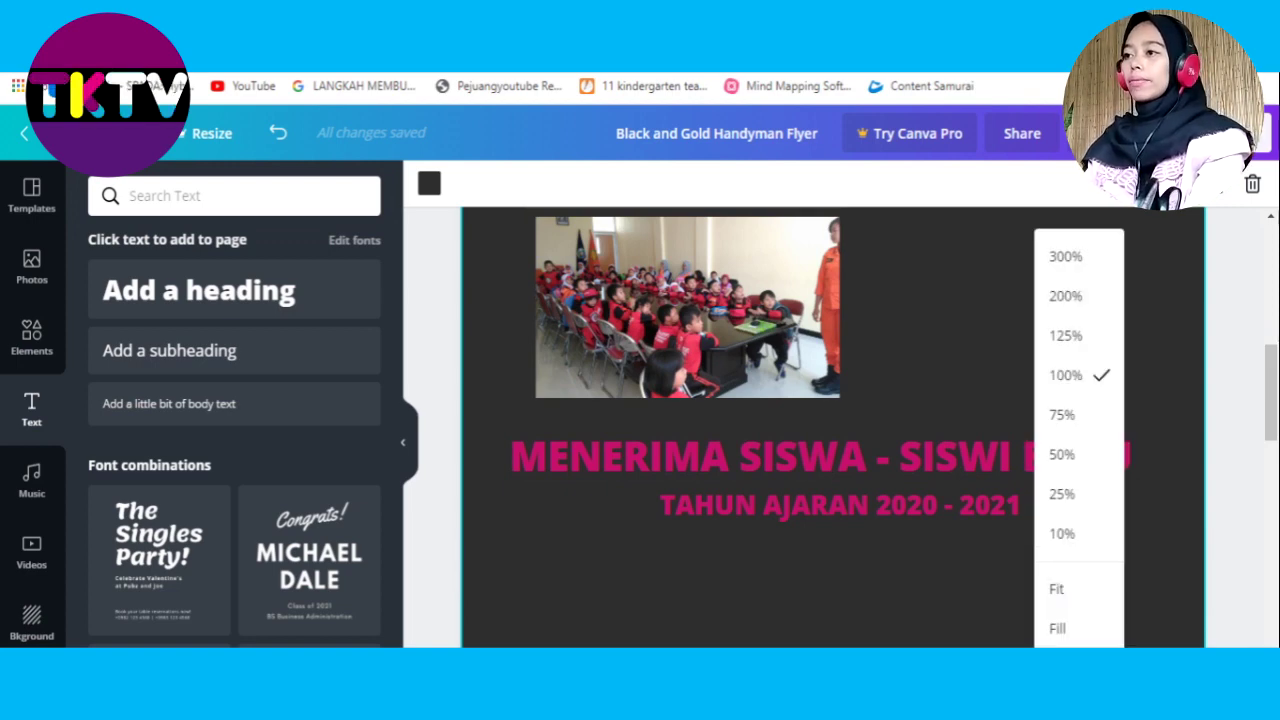
click(1066, 454)
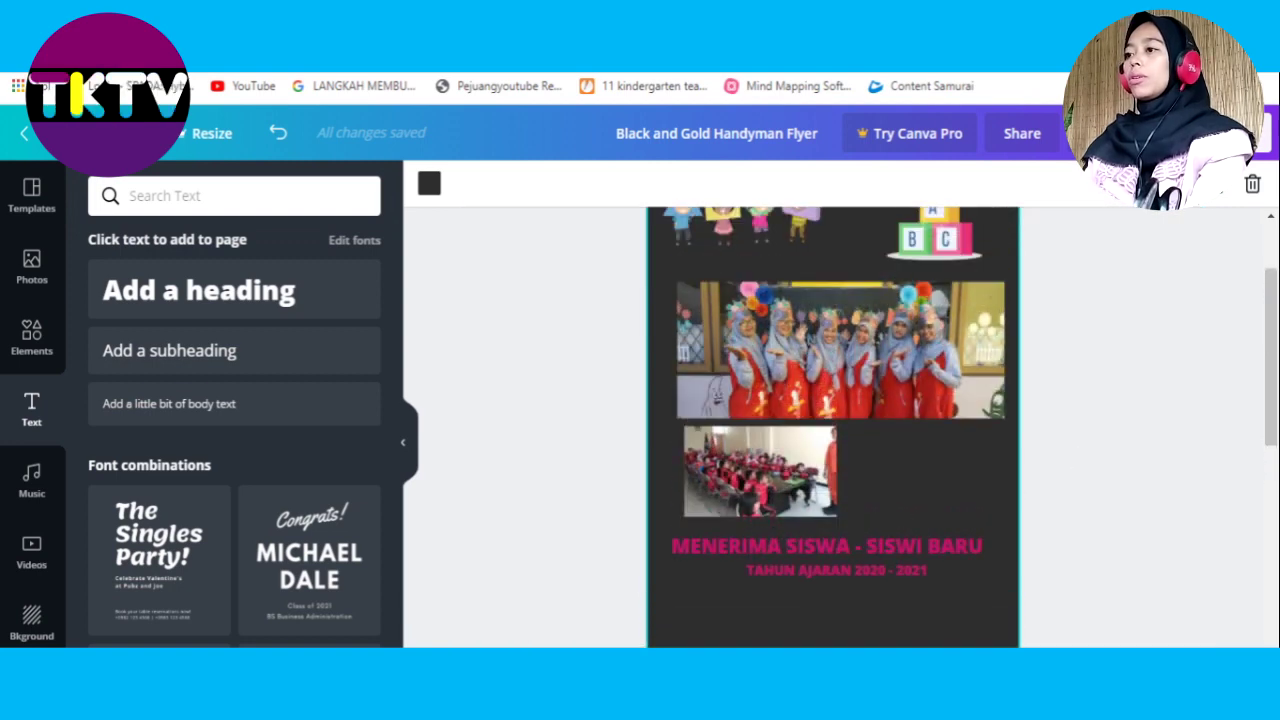
click(1078, 665)
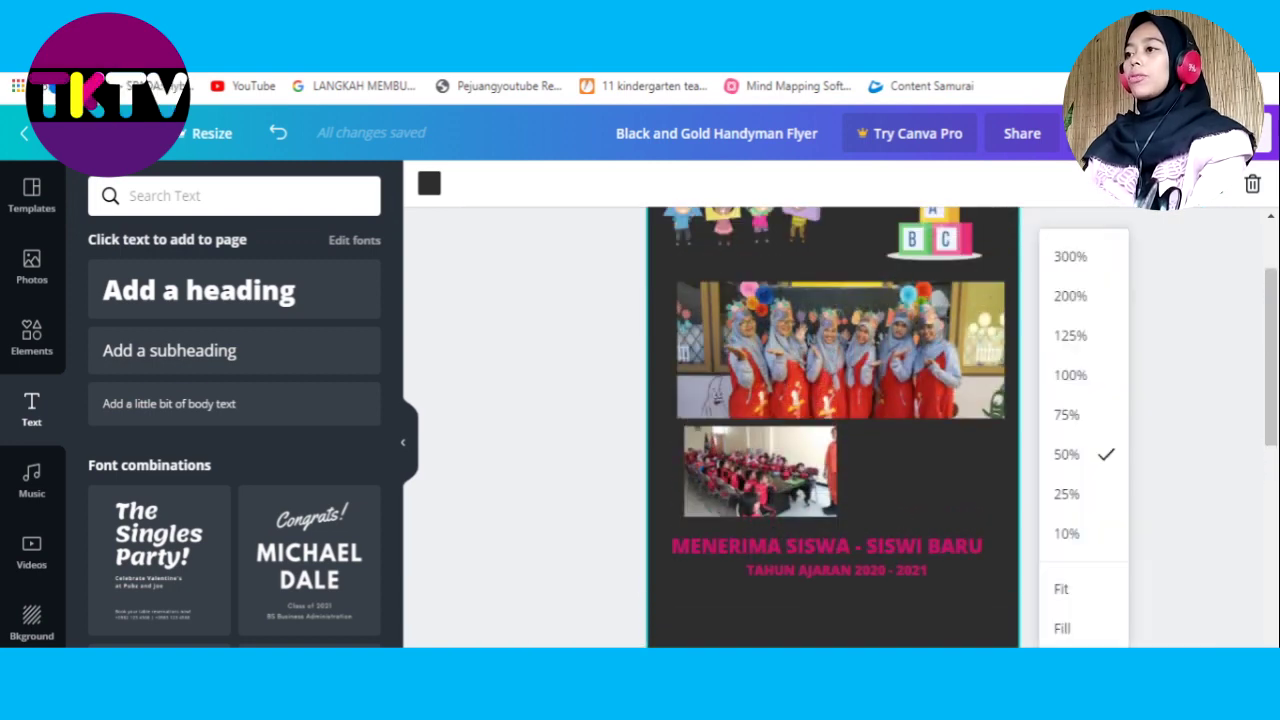
click(1068, 418)
scroll(940, 510, up, 5)
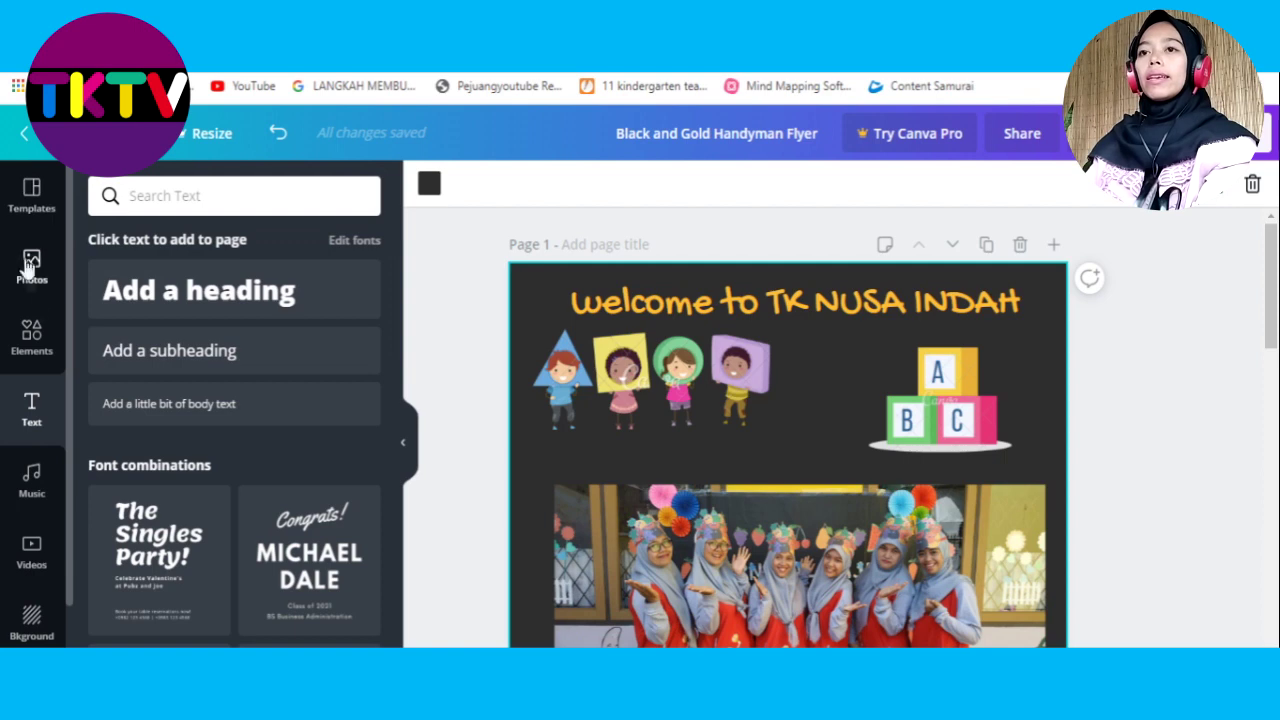
Browse the background images and apply the purple-pink cloudy sky photo as the background of page 1.
click(36, 636)
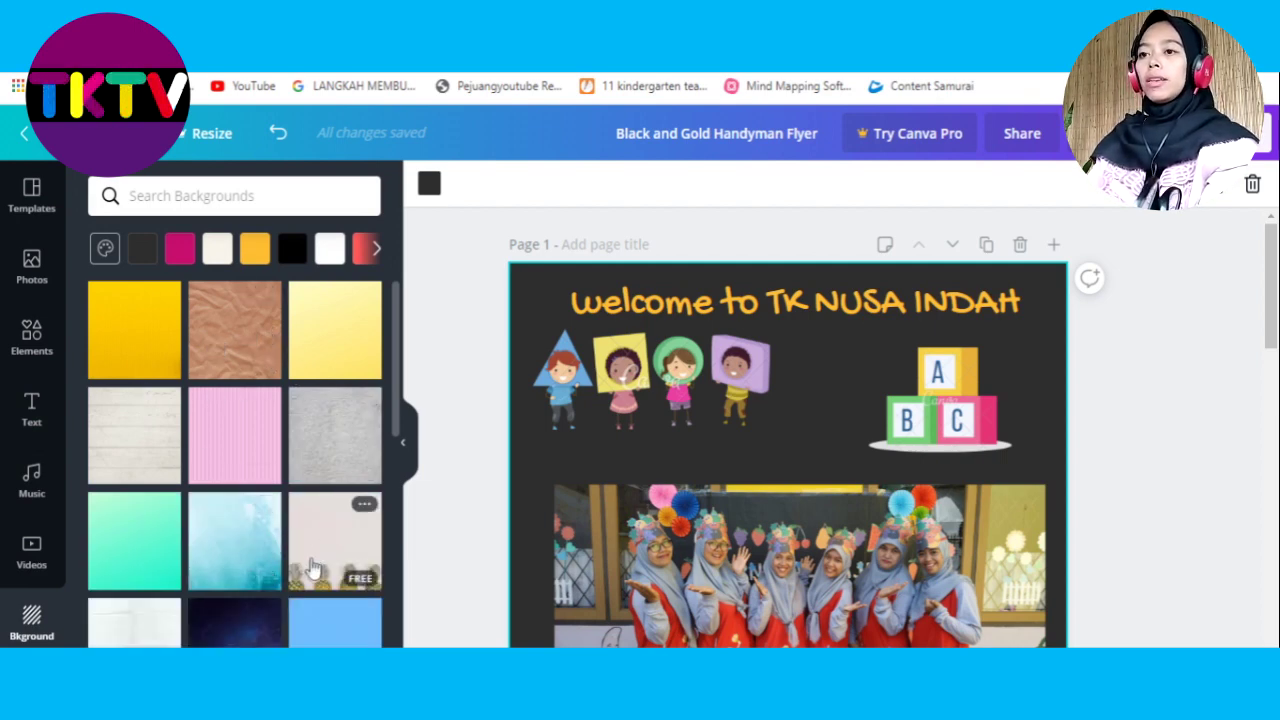
scroll(315, 565, down, 2)
scroll(313, 571, down, 1)
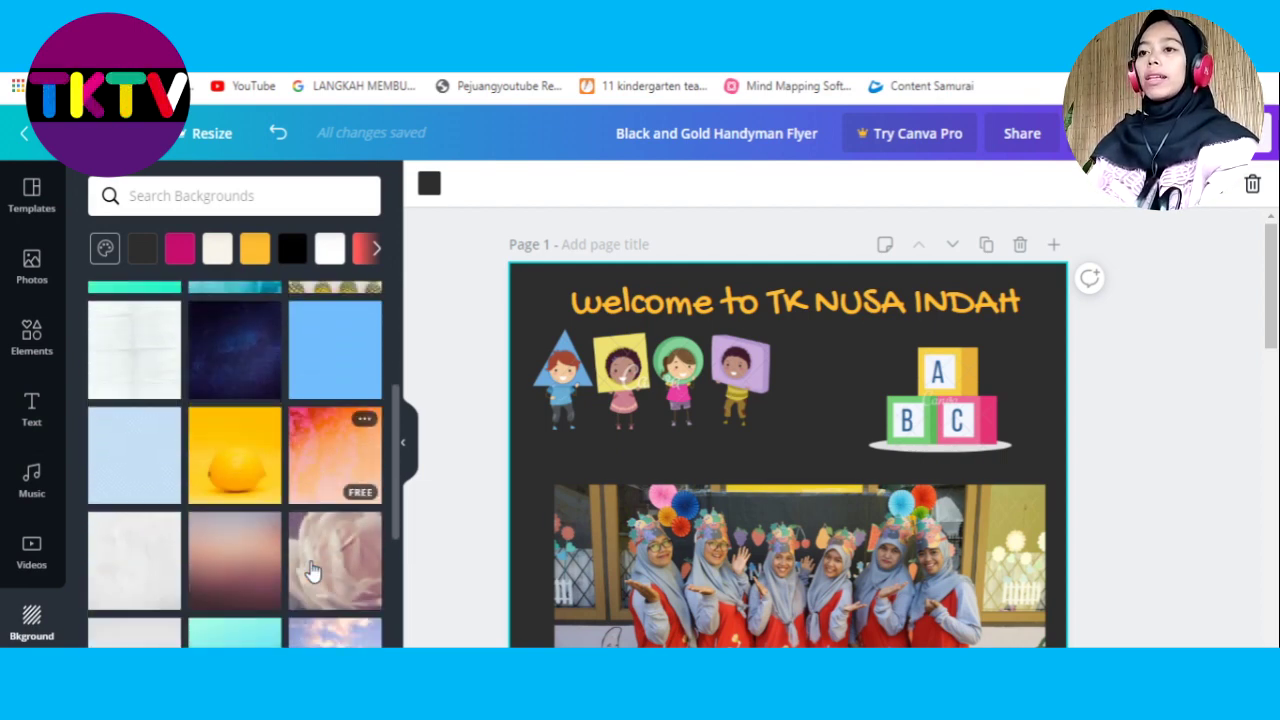
scroll(313, 572, down, 1)
scroll(313, 571, down, 5)
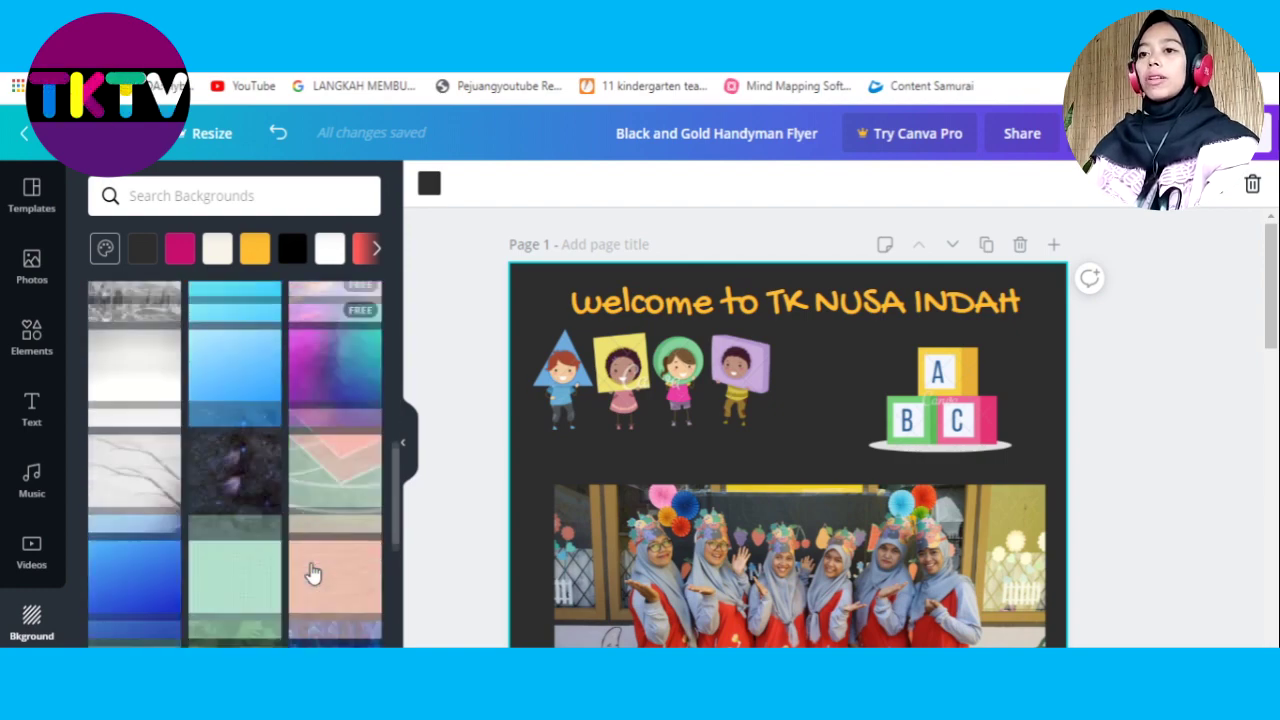
scroll(311, 571, down, 1)
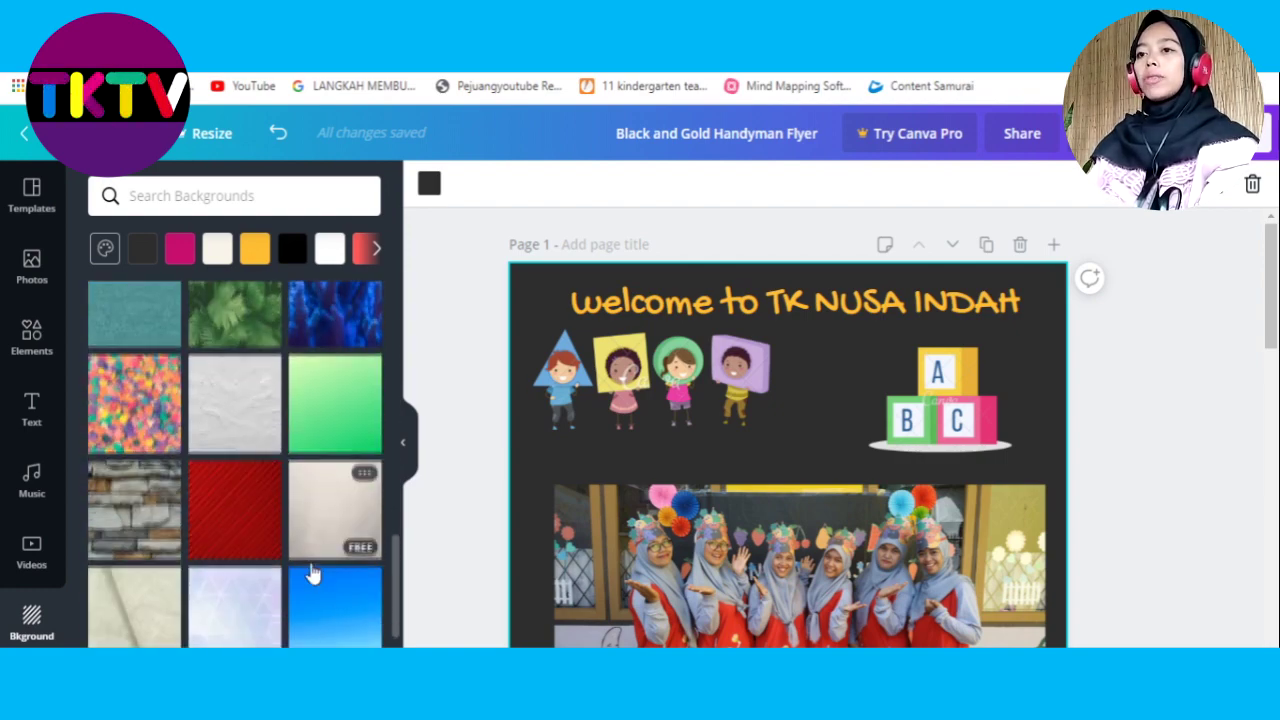
scroll(313, 572, down, 3)
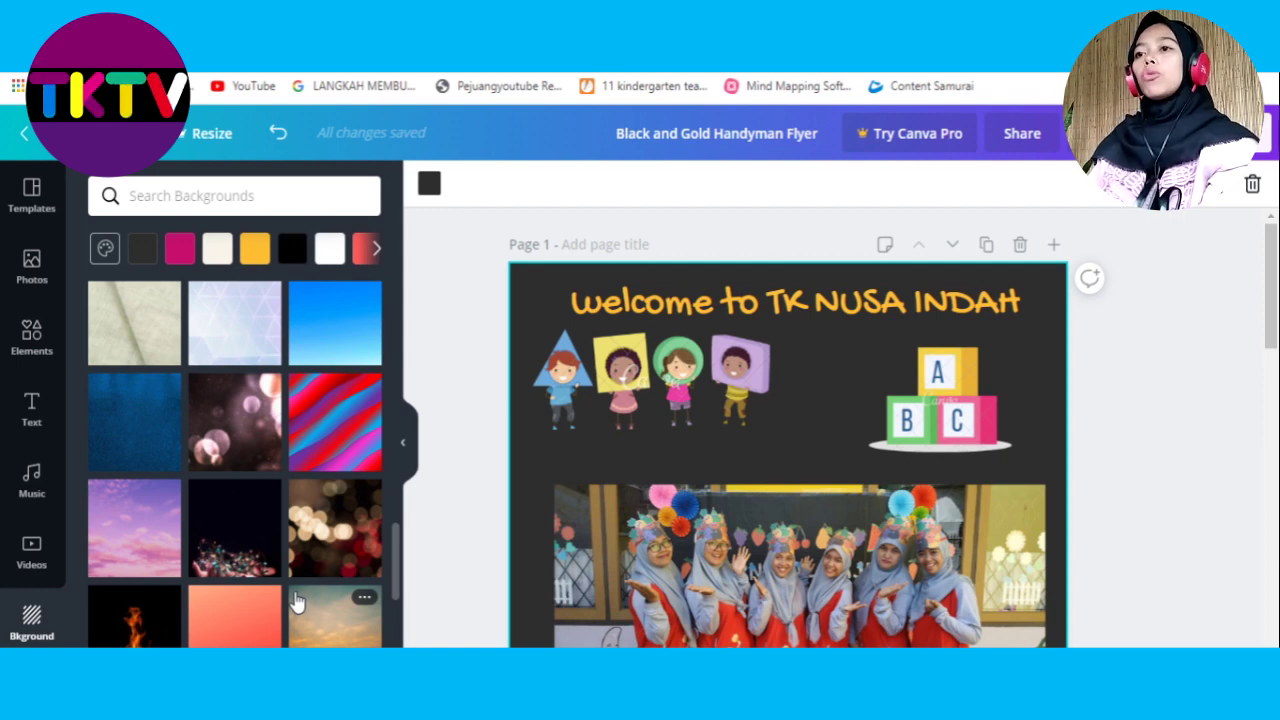
click(150, 549)
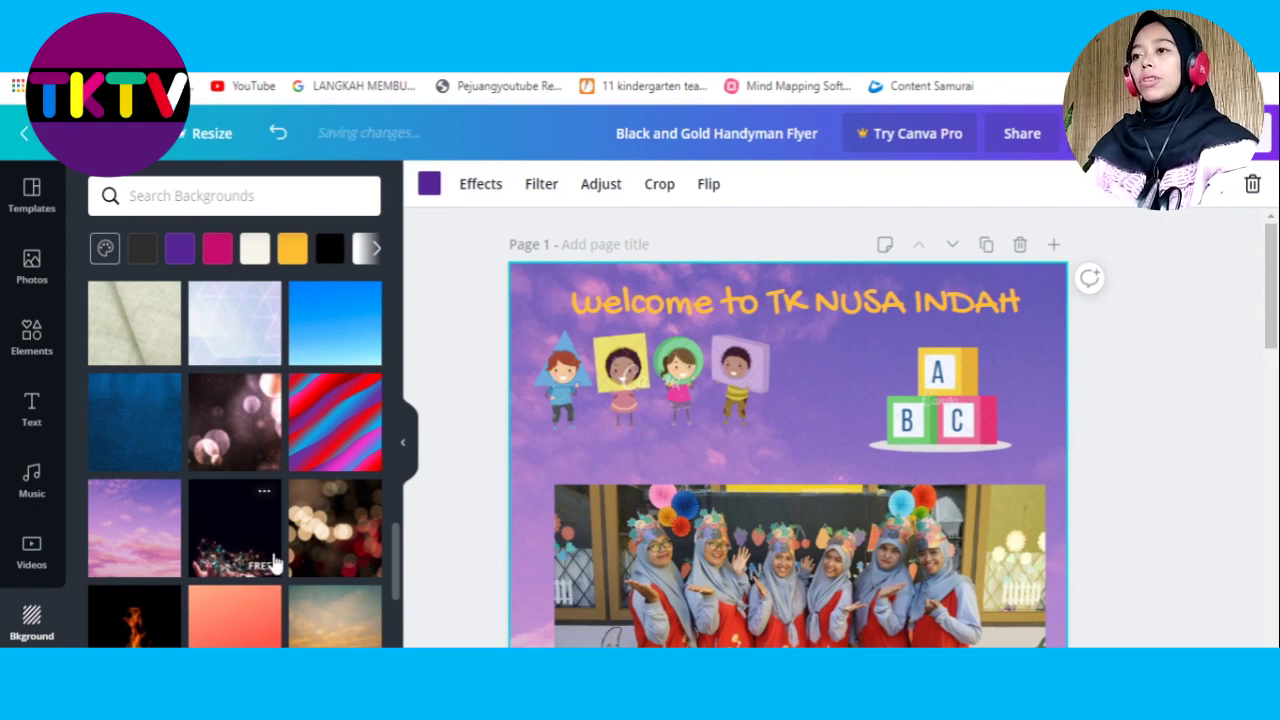
Examine the whole page 1 flyer against its sky background at several zoom levels between 25% and 100%.
scroll(672, 522, down, 2)
scroll(672, 522, down, 2)
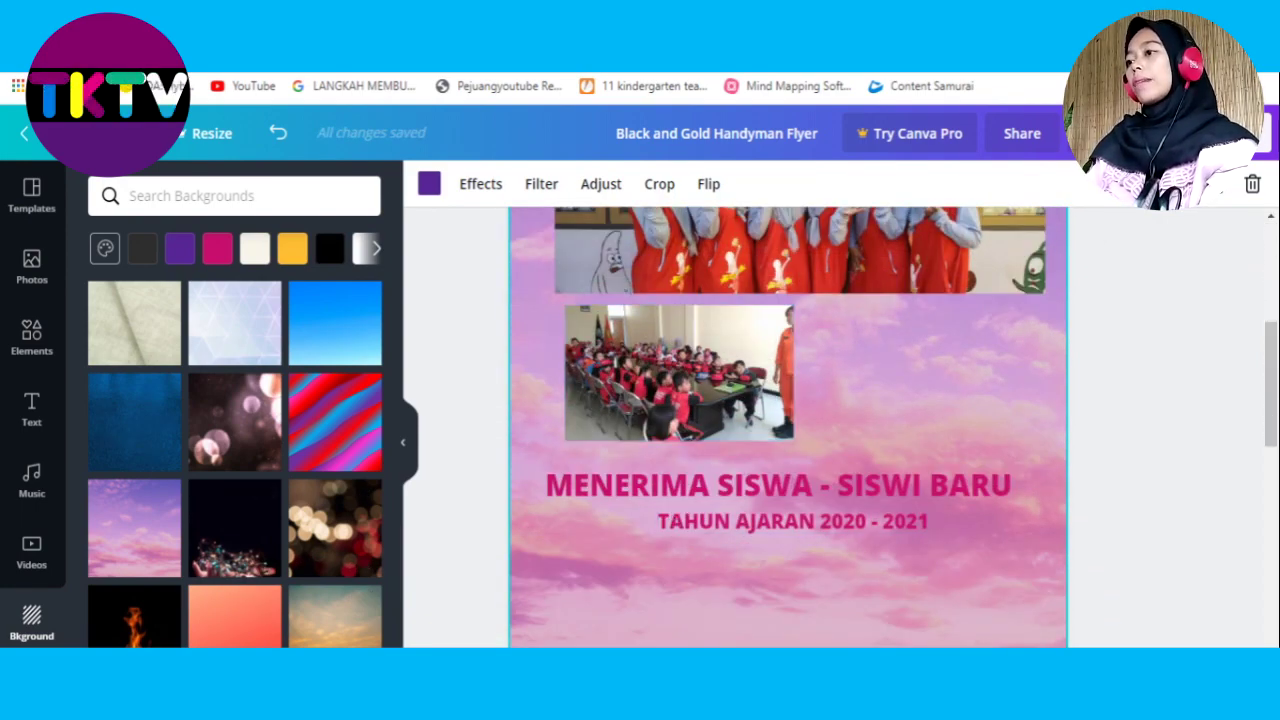
click(1075, 665)
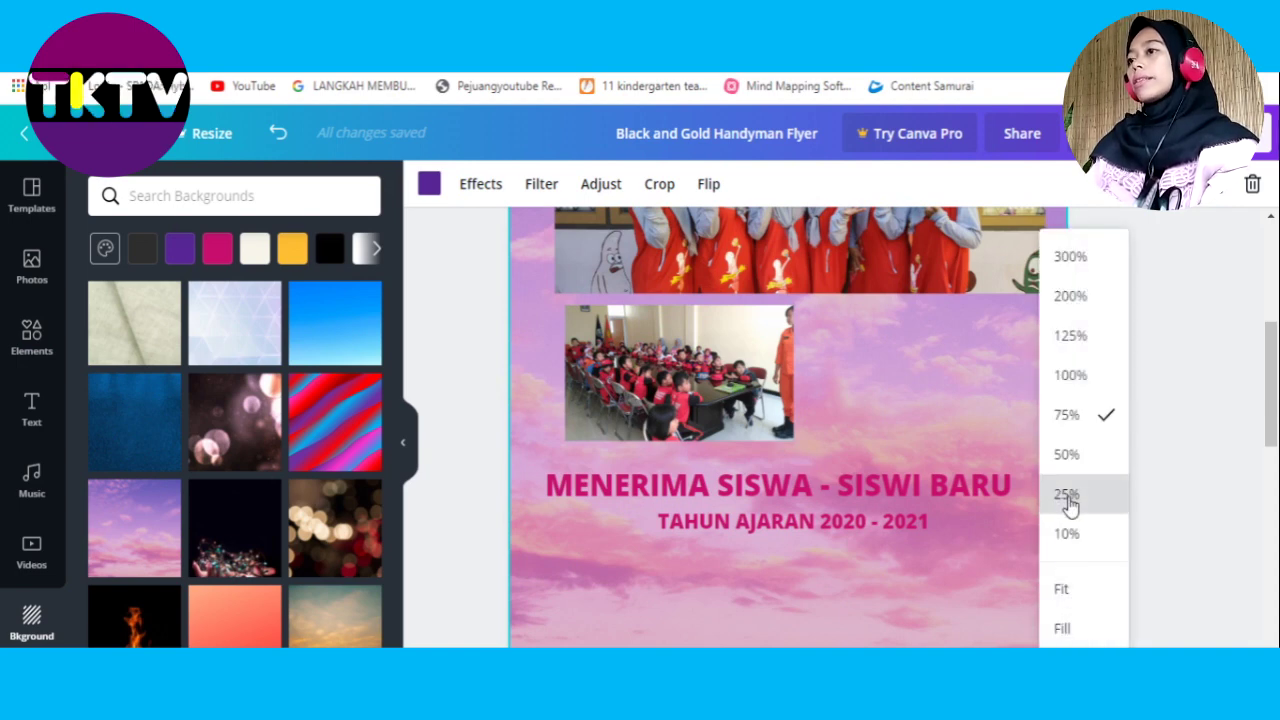
click(1067, 502)
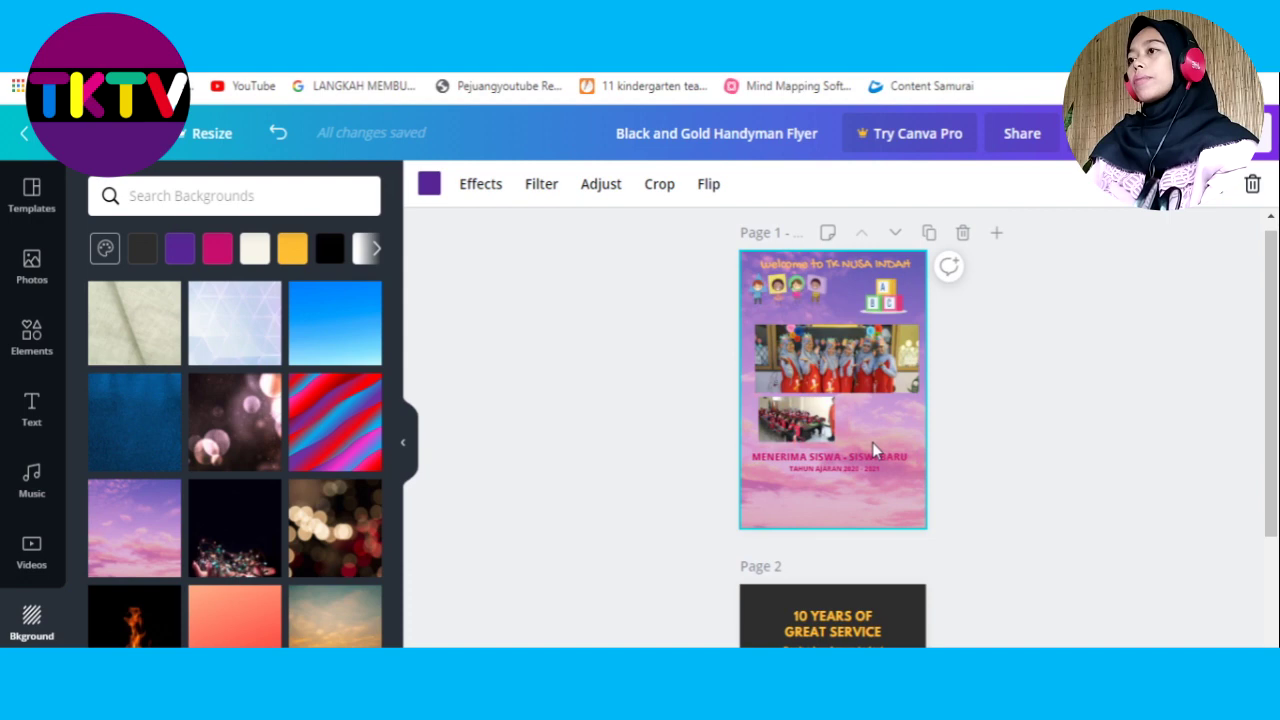
click(1075, 665)
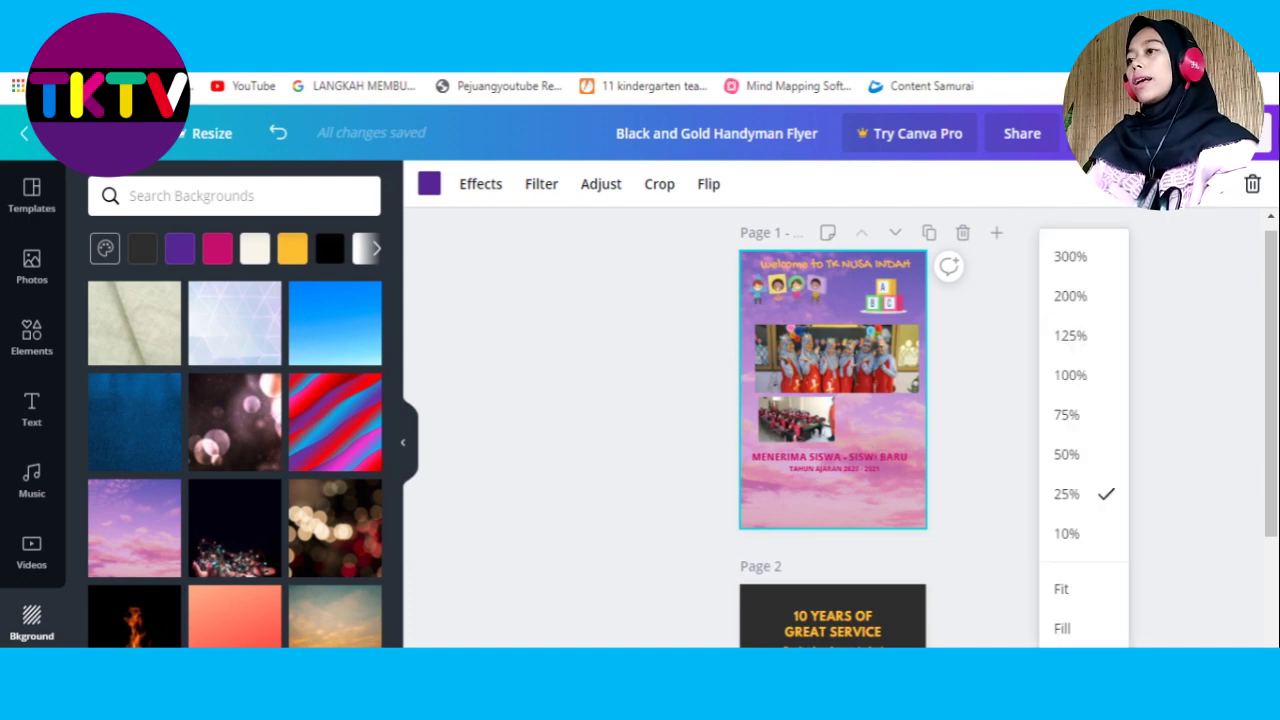
click(1067, 455)
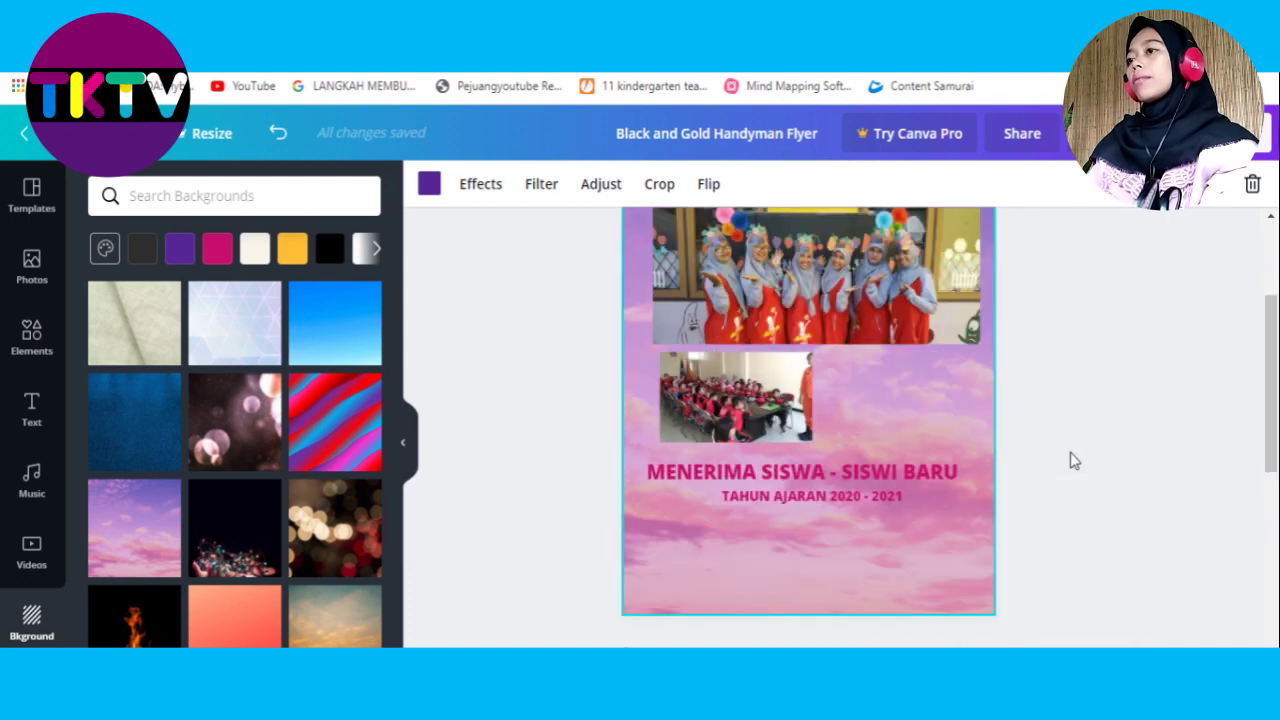
click(1075, 665)
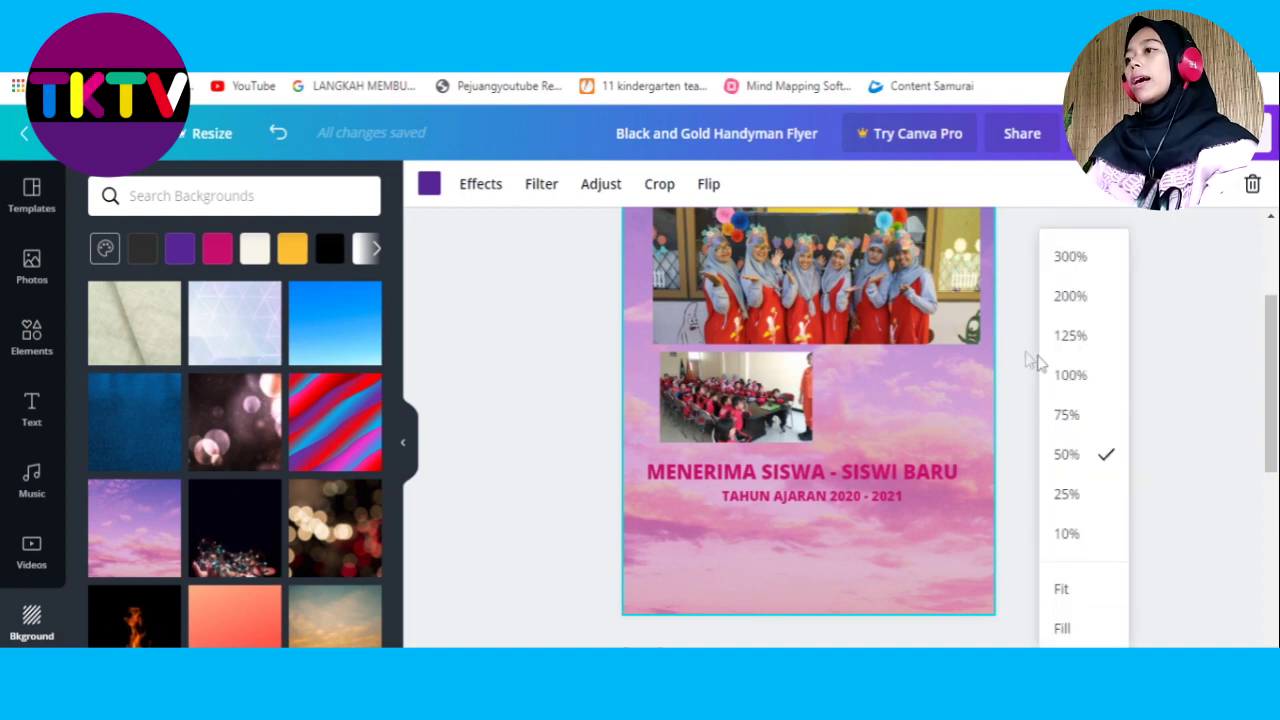
click(1067, 377)
scroll(930, 437, up, 5)
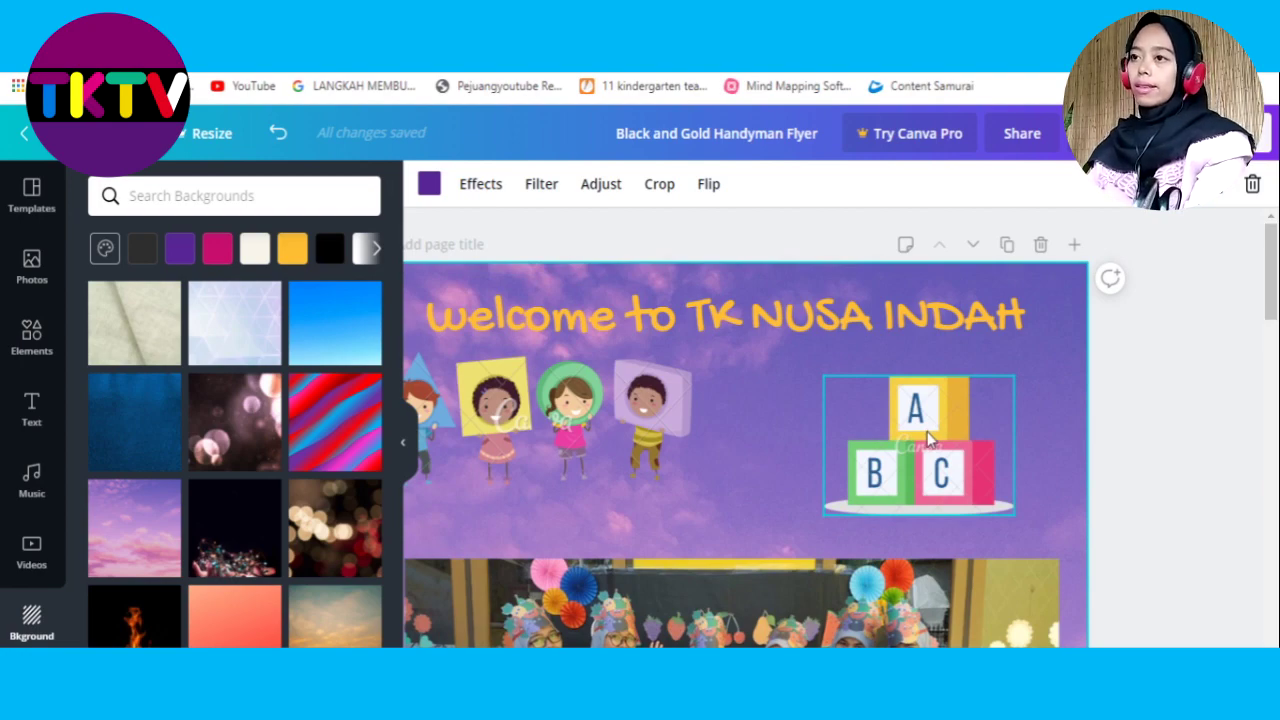
scroll(930, 437, down, 8)
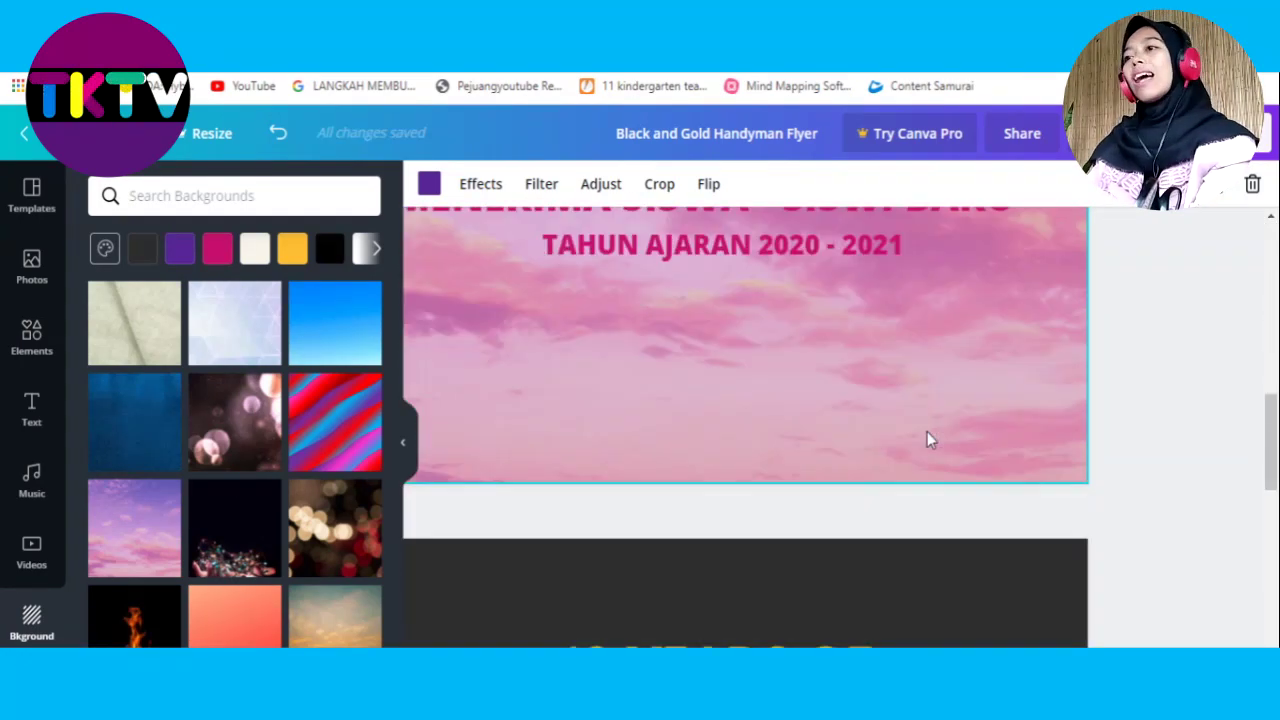
scroll(930, 440, up, 3)
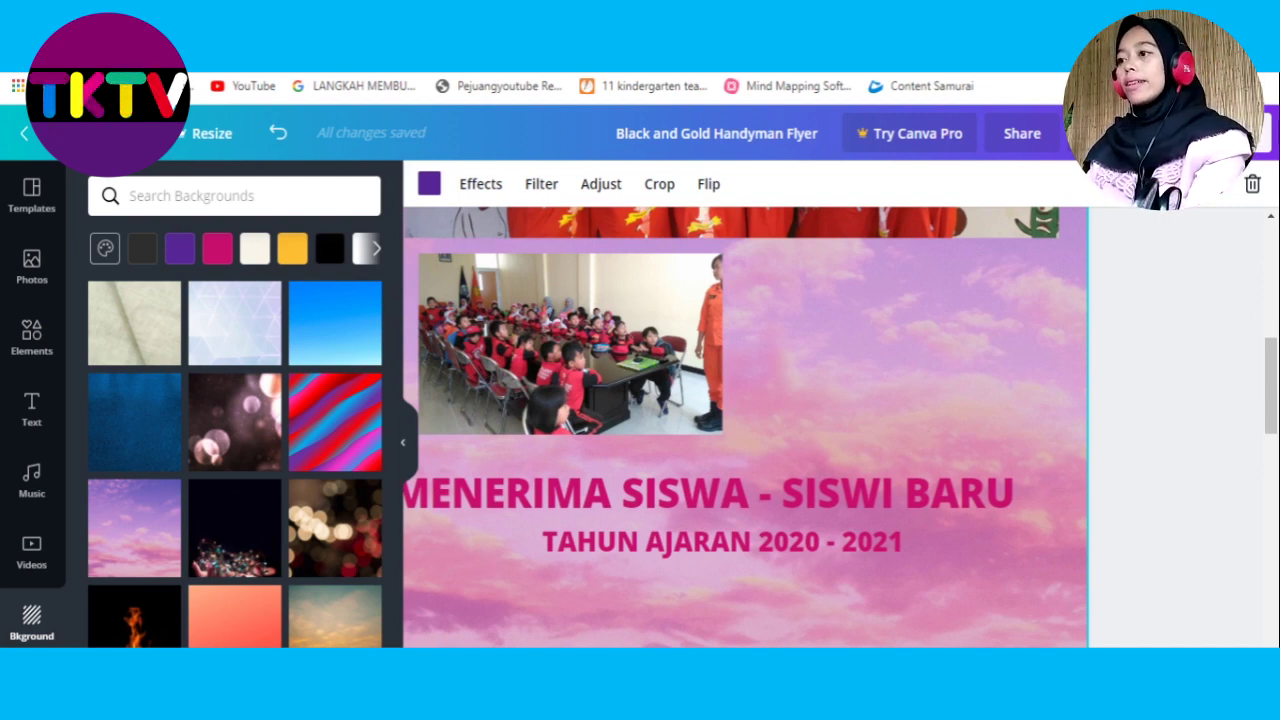
click(1079, 675)
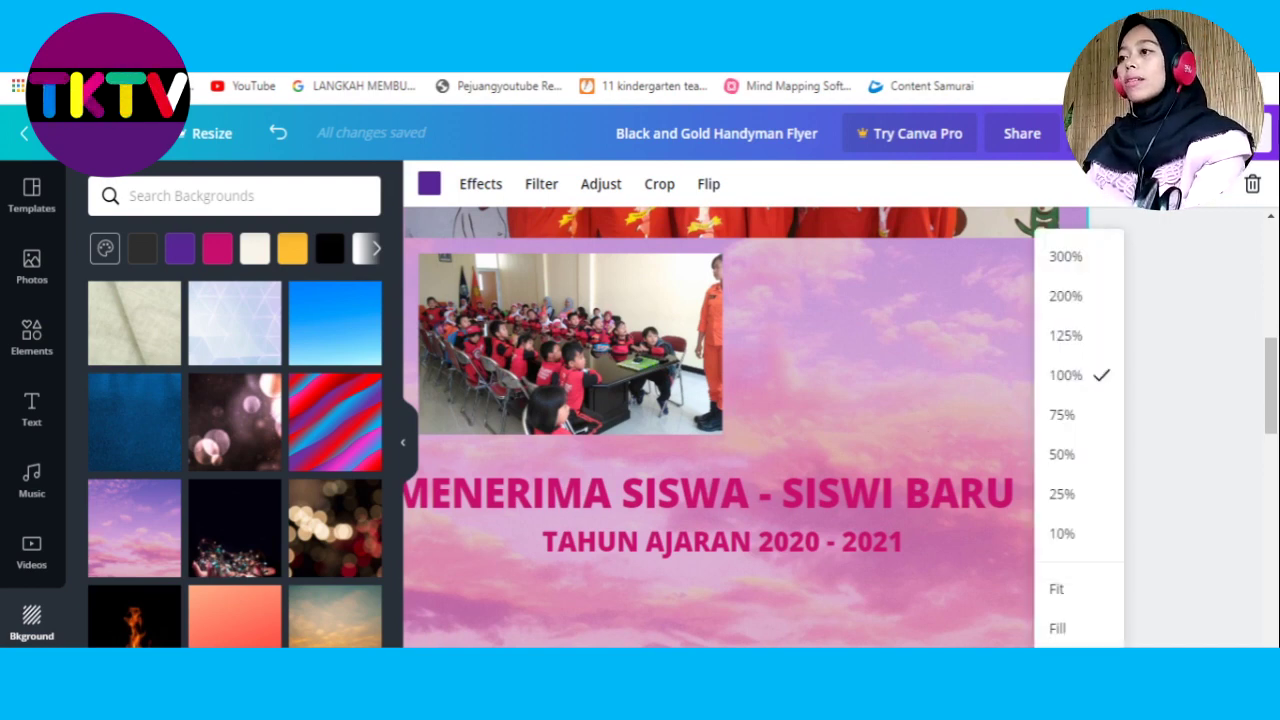
click(1060, 418)
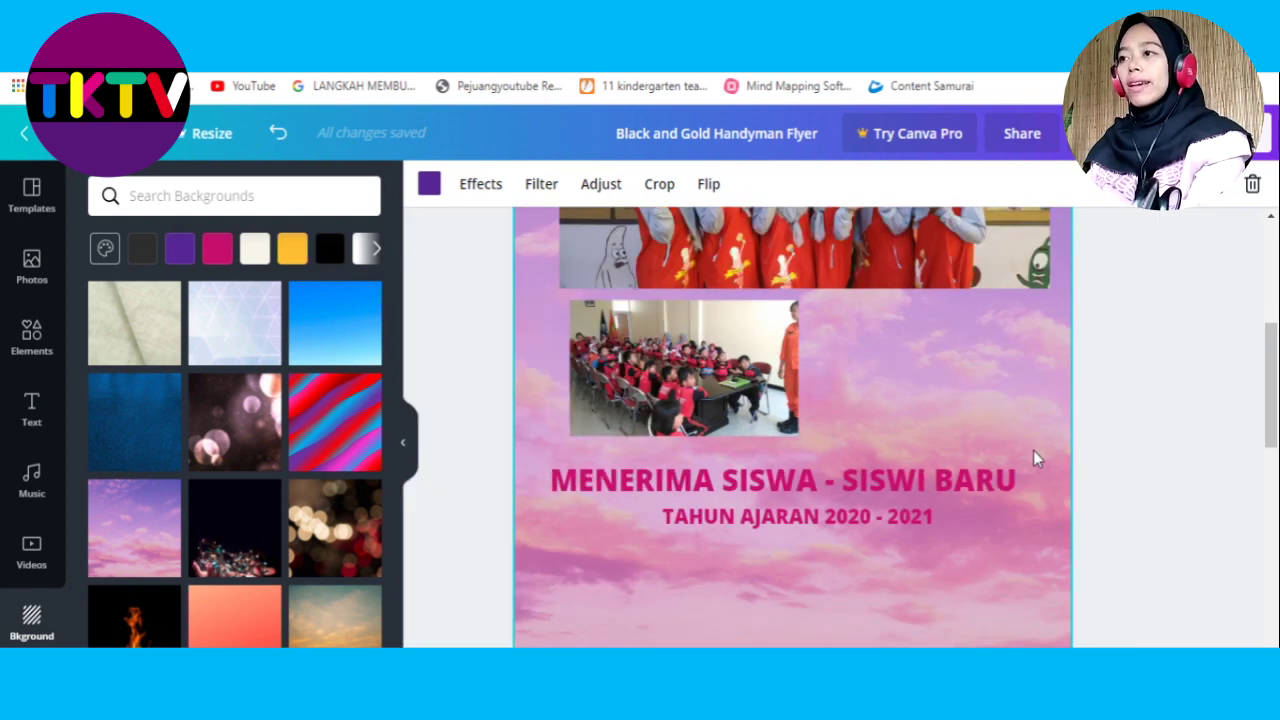
click(1115, 410)
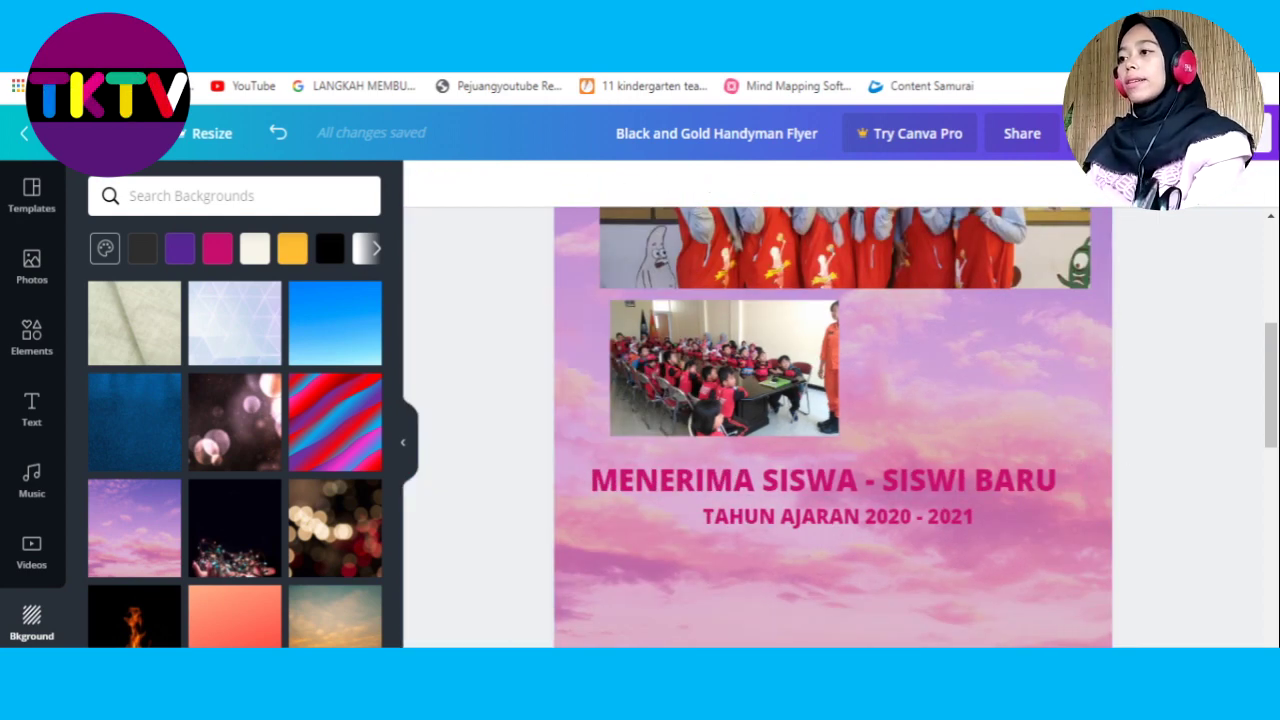
click(1085, 690)
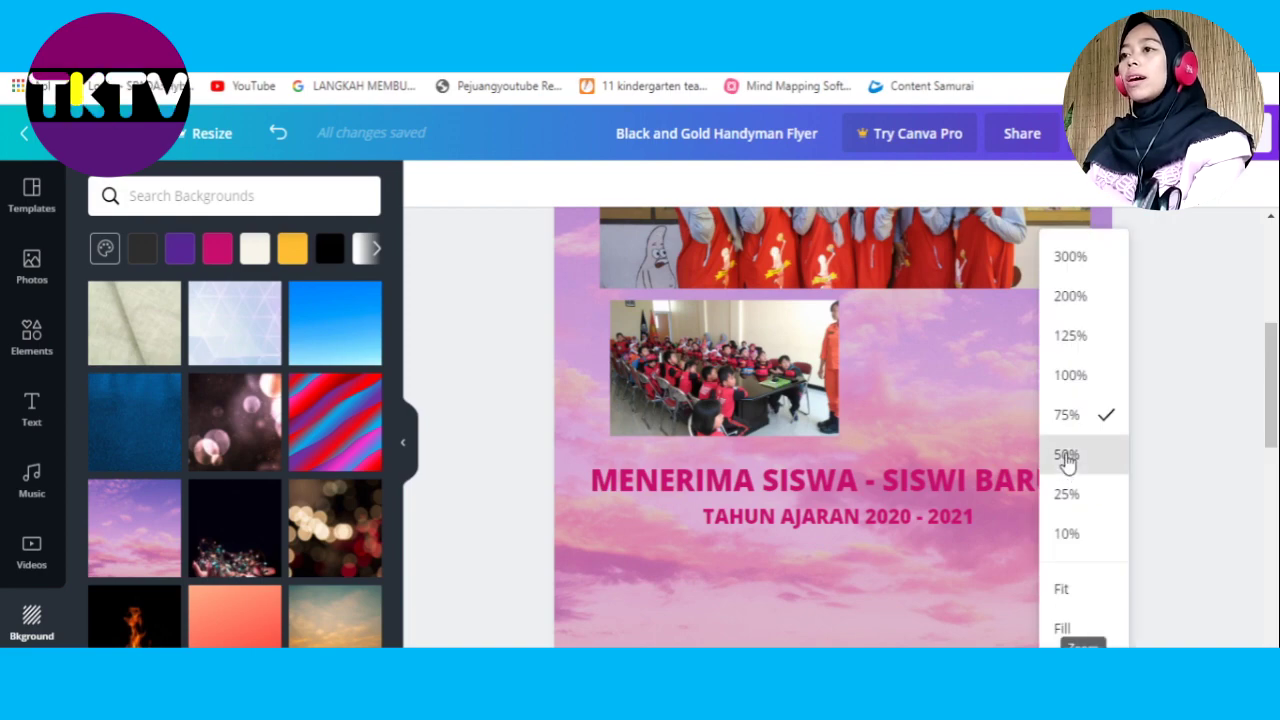
click(1062, 465)
scroll(1110, 430, up, 2)
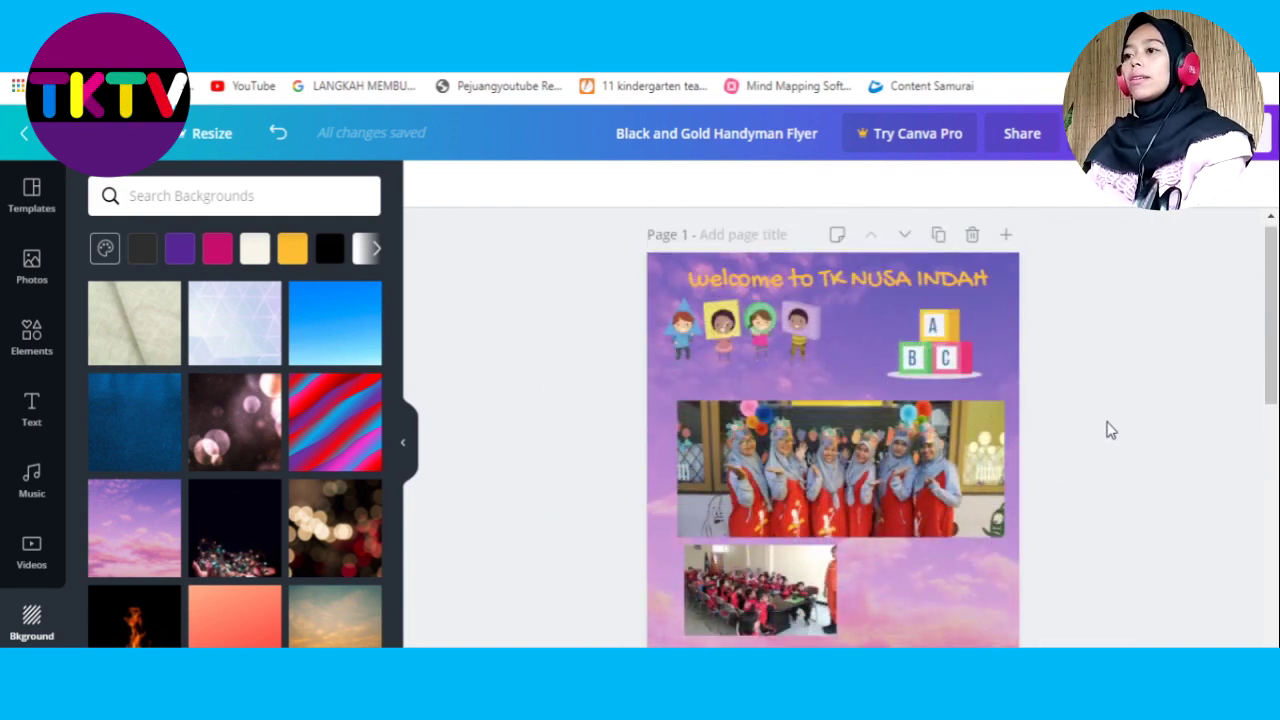
scroll(1110, 430, down, 1)
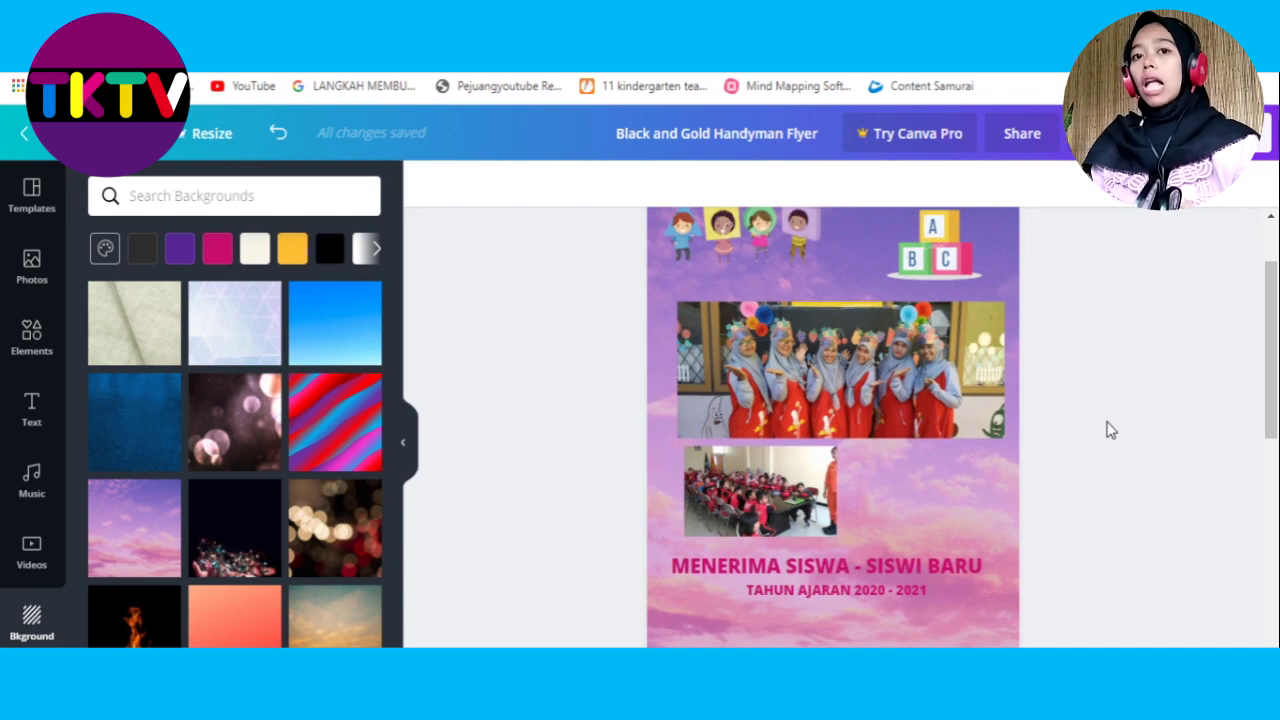